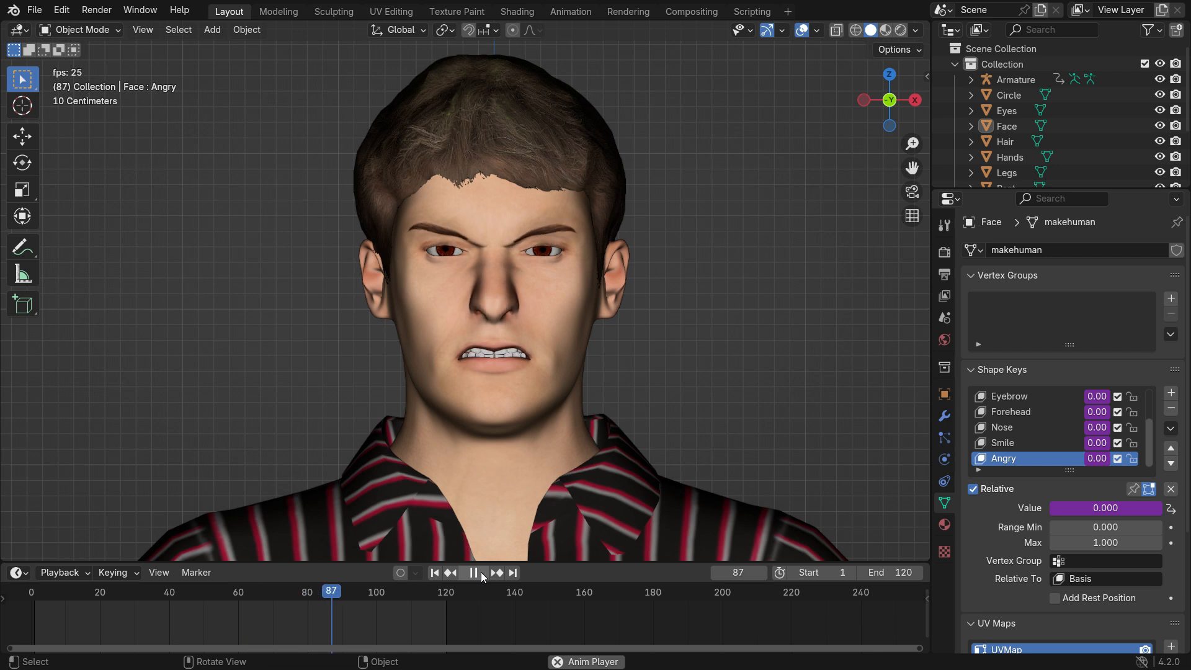
{"action": "left_click_drag", "start_coordinate": [1096, 536], "coordinate": [1161, 535]}
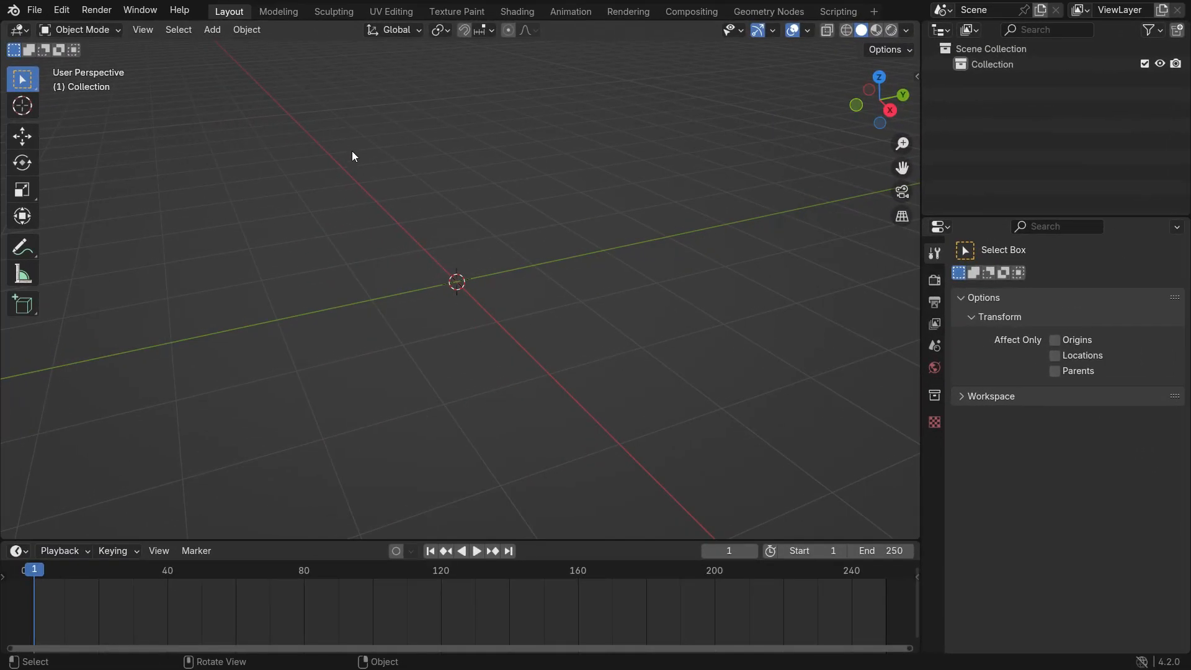
Add a cube mesh to the empty scene
{"action": "key", "text": "shift+a"}
{"action": "mouse_move", "coordinate": [346, 160]}
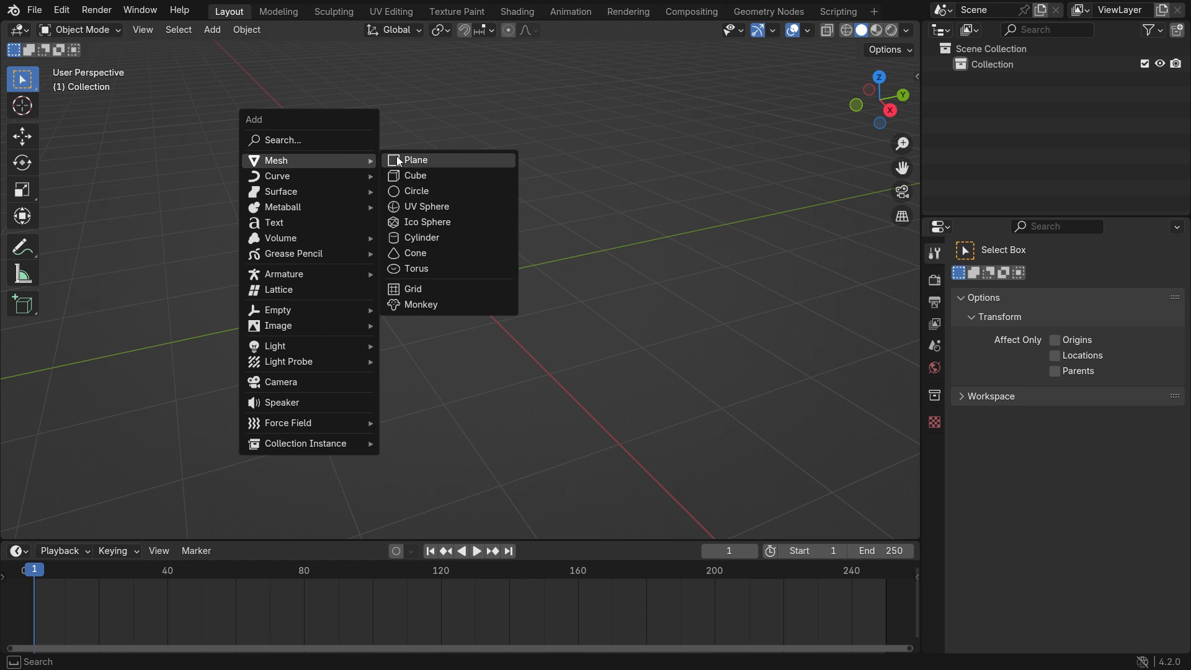
{"action": "left_click", "coordinate": [441, 172]}
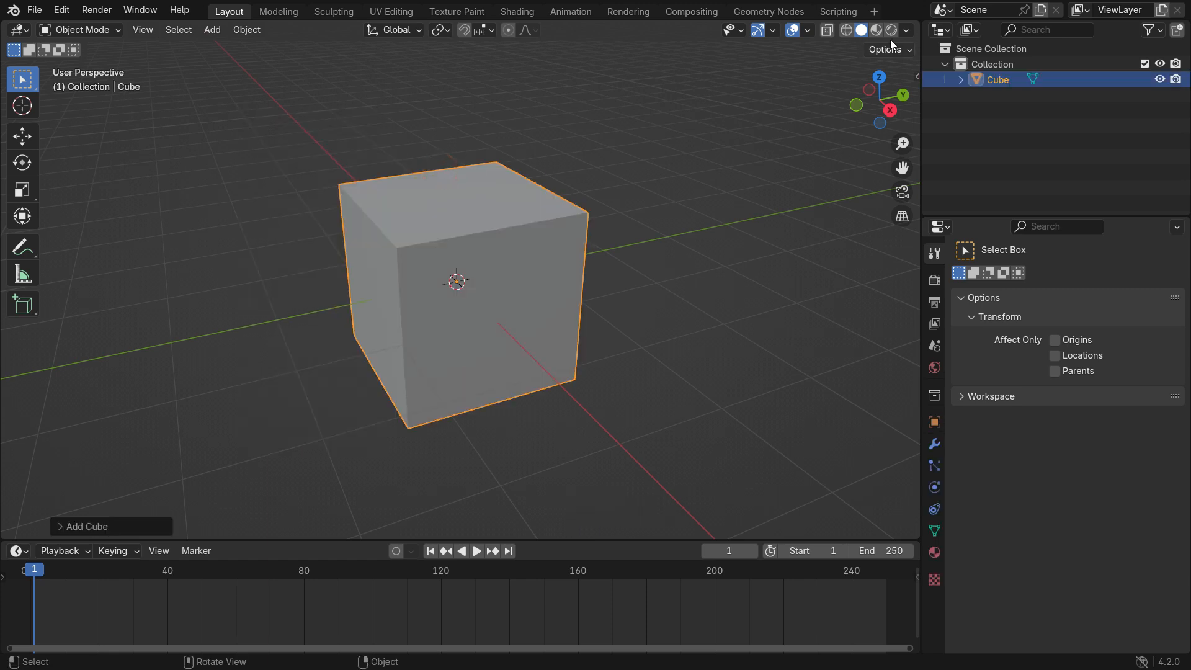
Enable cavity in the solid viewport shading and set its type to Both
{"action": "left_click", "coordinate": [906, 30]}
{"action": "left_click", "coordinate": [818, 411]}
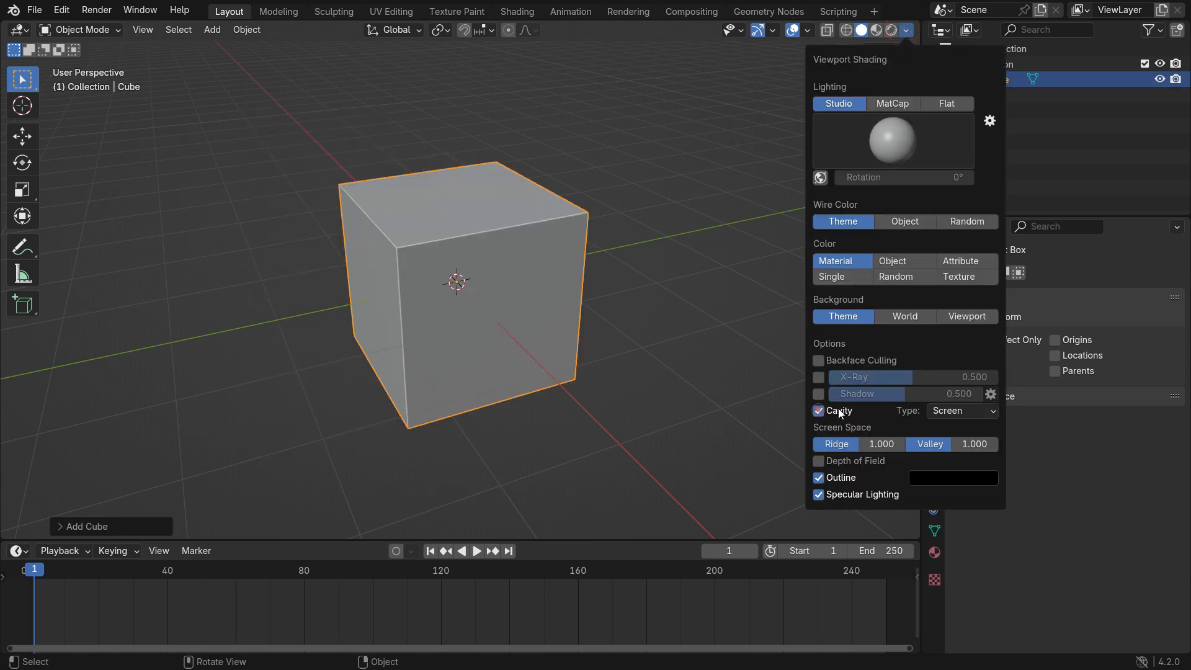
{"action": "left_click", "coordinate": [957, 410]}
{"action": "left_click", "coordinate": [961, 461]}
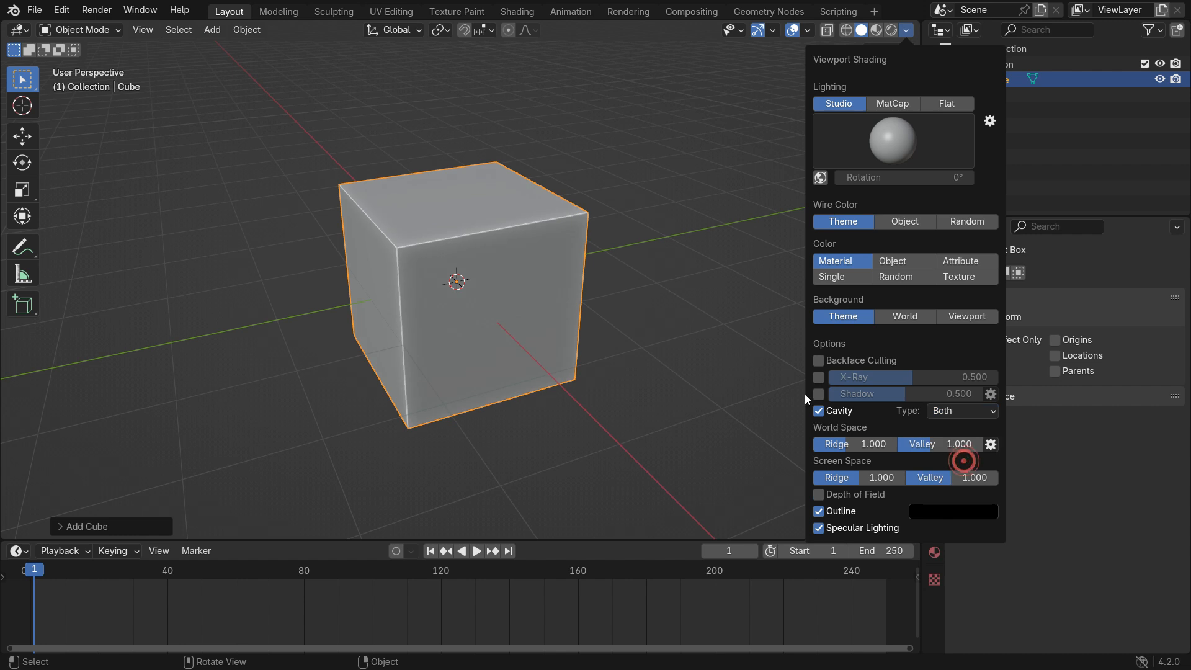
{"action": "left_click", "coordinate": [697, 293]}
{"action": "middle_click_drag", "start_coordinate": [540, 266], "coordinate": [600, 304]}
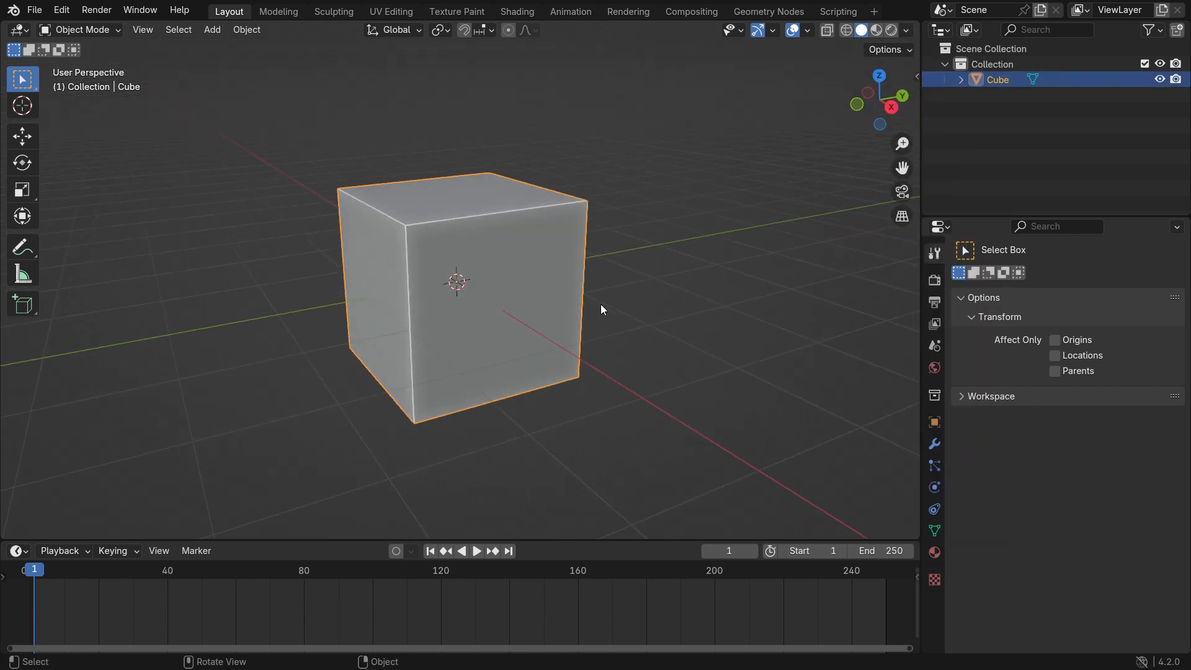
Add two shape keys to the cube, Basis and Key 1
{"action": "left_click", "coordinate": [933, 530]}
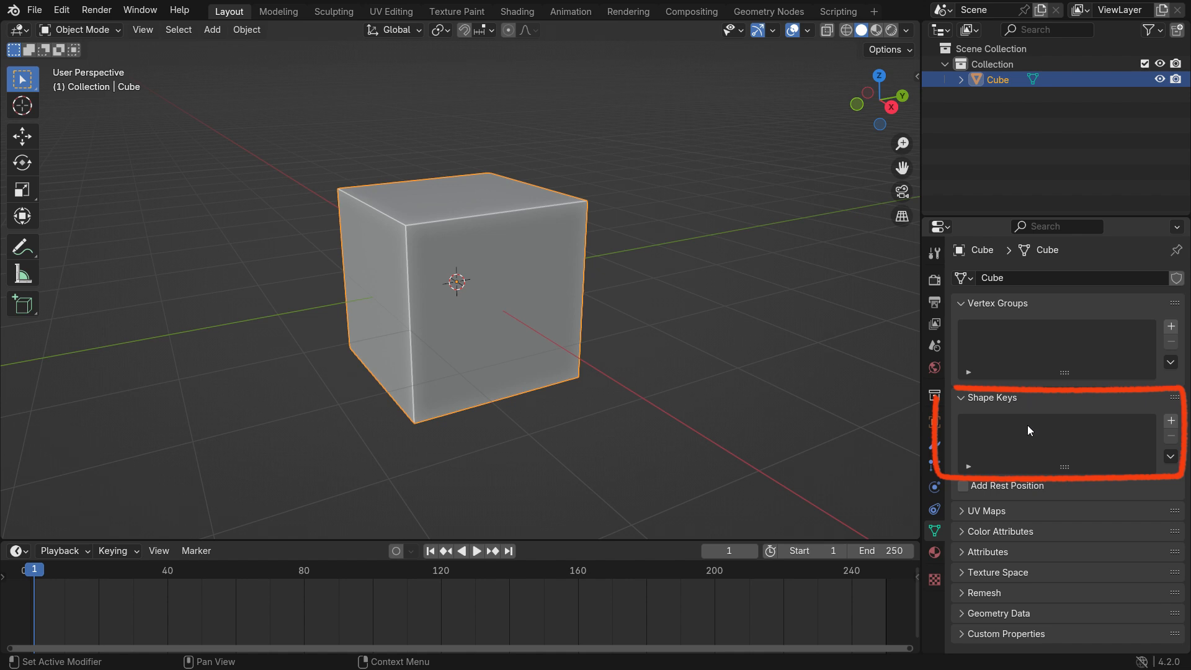
{"action": "left_click", "coordinate": [1171, 422]}
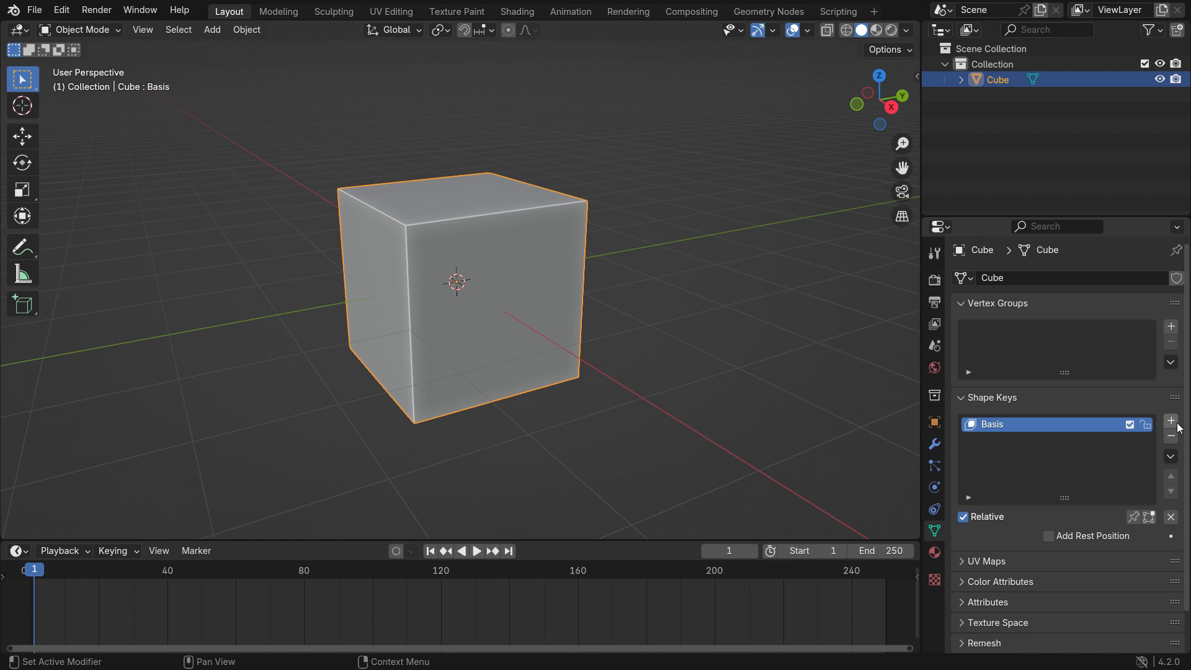
{"action": "left_click", "coordinate": [1177, 424]}
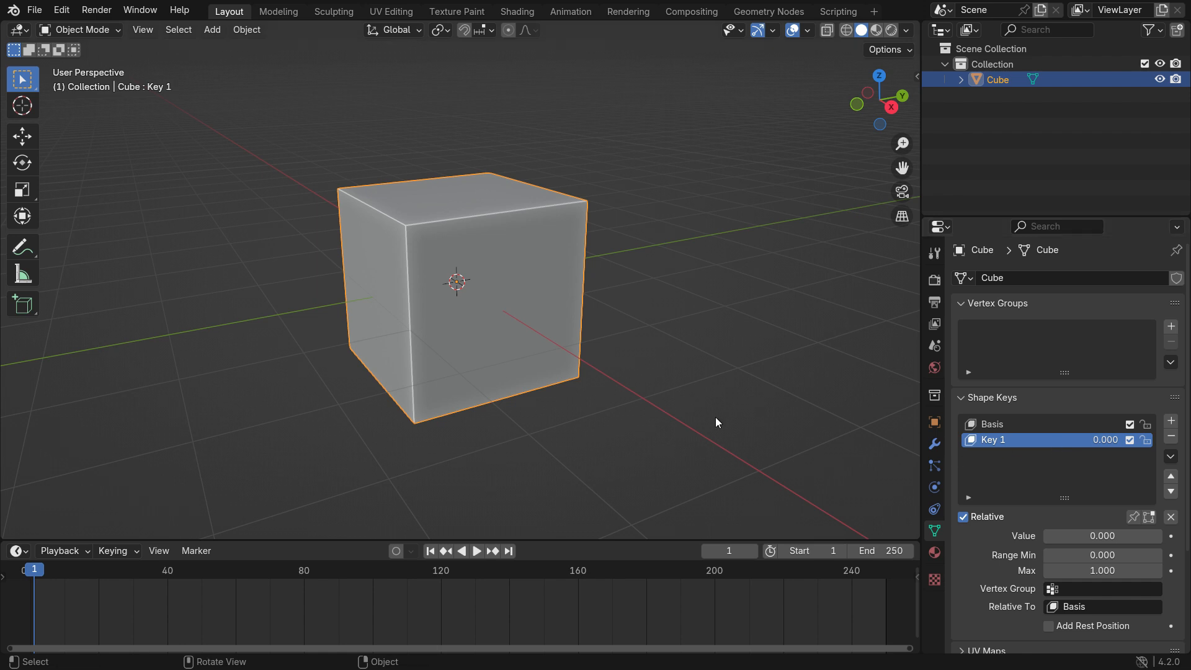
In Key 1, lower the two vertices of the cube's upper front edge towards its base, and raise the key's value to 1.000
{"action": "key", "text": "Tab"}
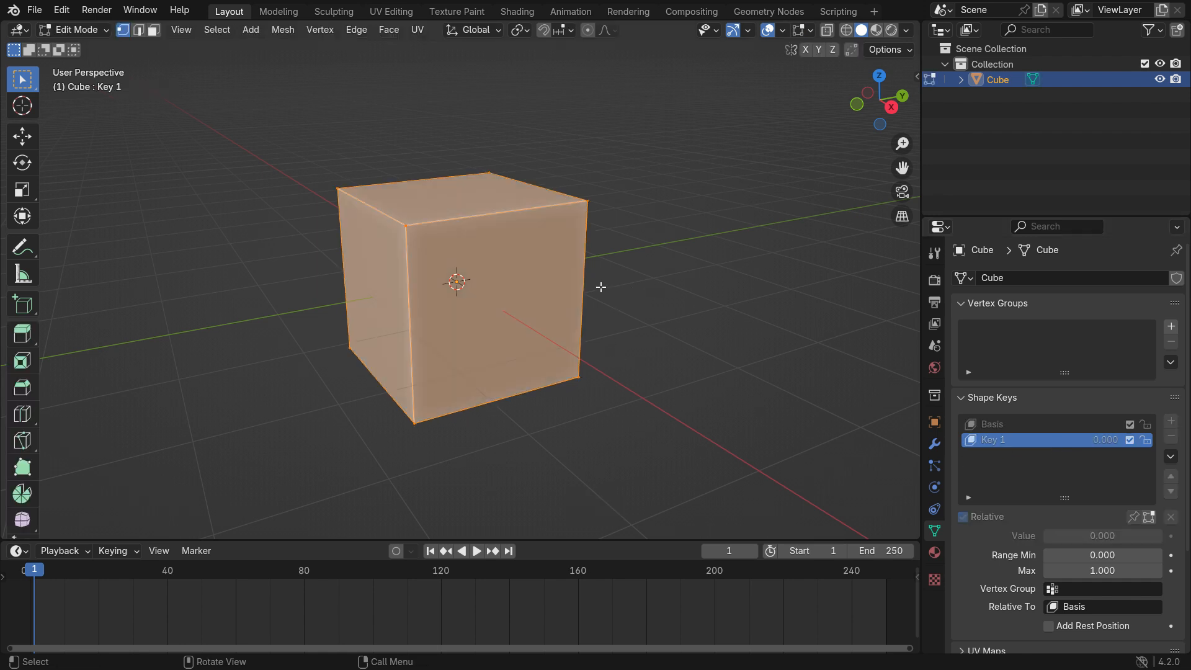
{"action": "left_click", "coordinate": [383, 205]}
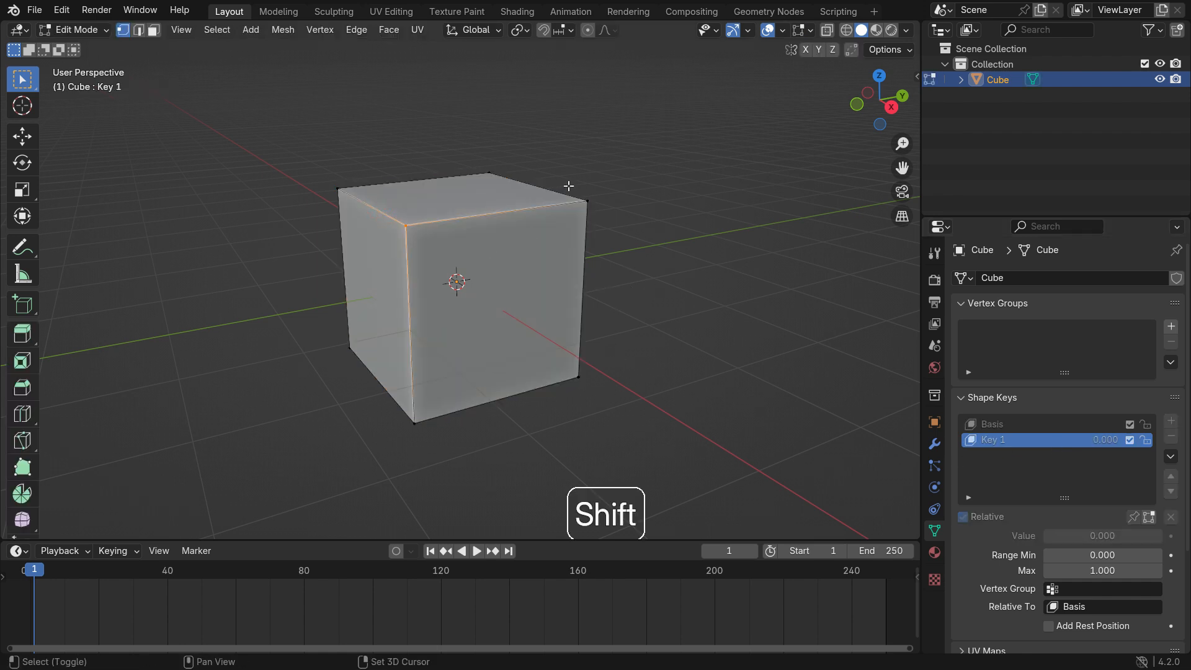
{"action": "left_click", "coordinate": [584, 200], "text": "shift"}
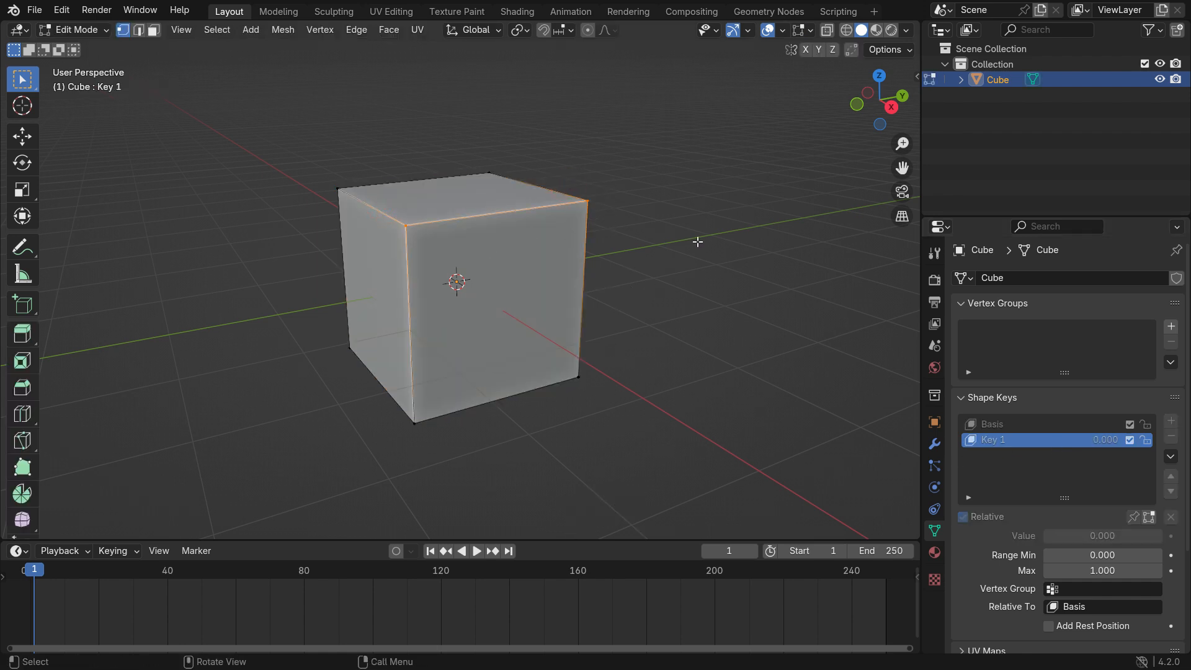
{"action": "left_click", "coordinate": [23, 136]}
{"action": "left_click_drag", "start_coordinate": [503, 145], "coordinate": [502, 291]}
{"action": "key", "text": "Tab"}
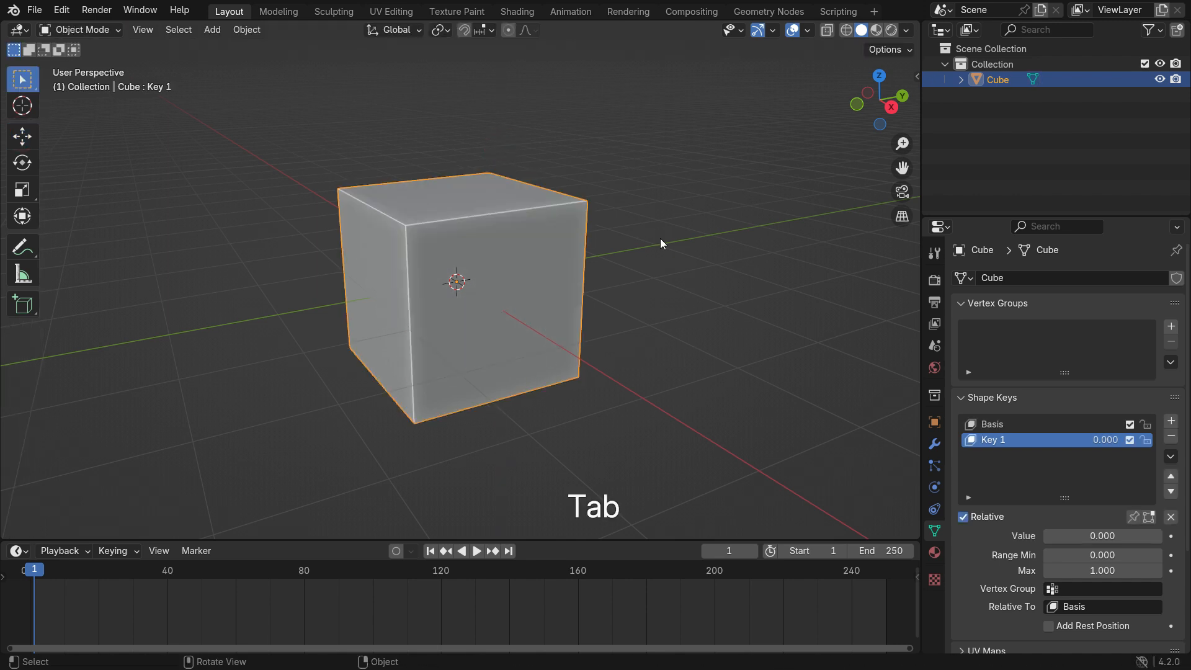
{"action": "left_click_drag", "start_coordinate": [1048, 536], "coordinate": [1161, 535]}
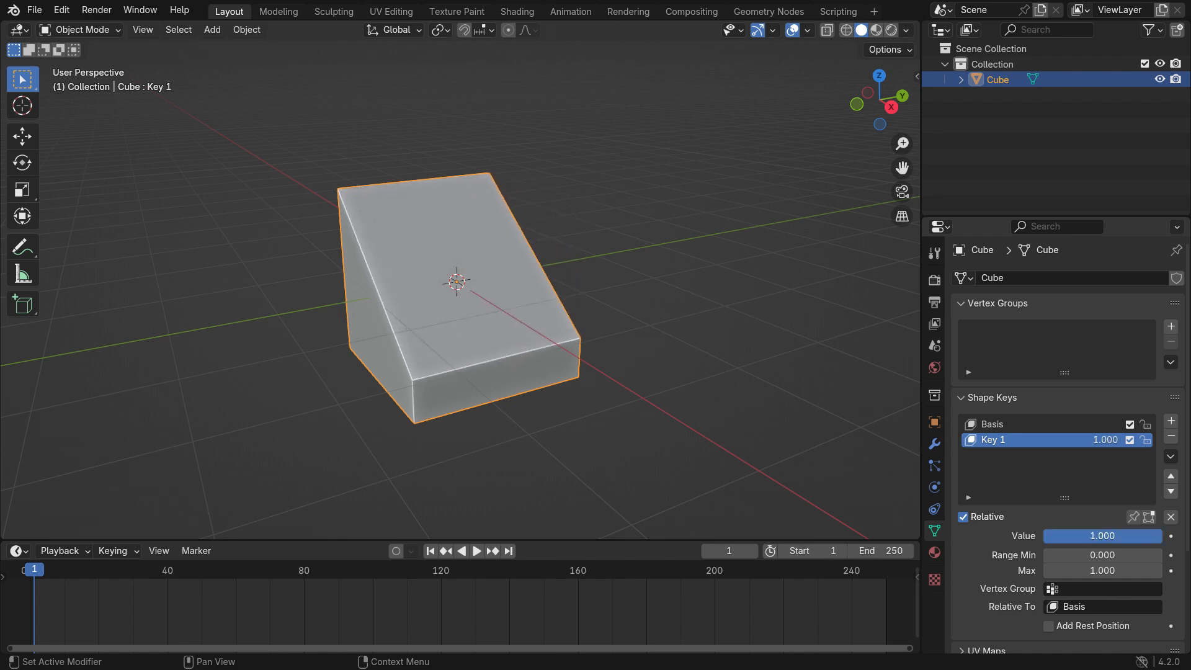
Set Key 1's range minimum to 0.5 and test its value within the limited range
{"action": "left_click", "coordinate": [1116, 554]}
{"action": "type", "text": "0.5"}
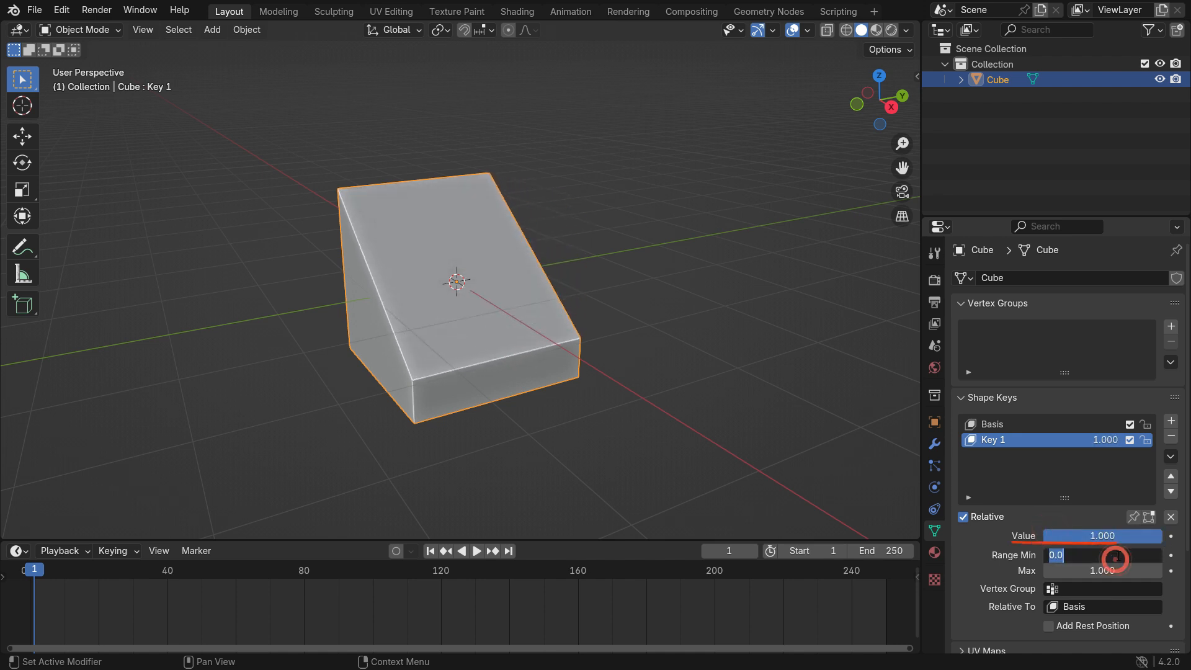
{"action": "key", "text": "Return"}
{"action": "mouse_move", "coordinate": [1152, 536]}
{"action": "left_mouse_down"}
{"action": "mouse_move", "coordinate": [1048, 536]}
{"action": "mouse_move", "coordinate": [1159, 535]}
{"action": "left_mouse_up"}
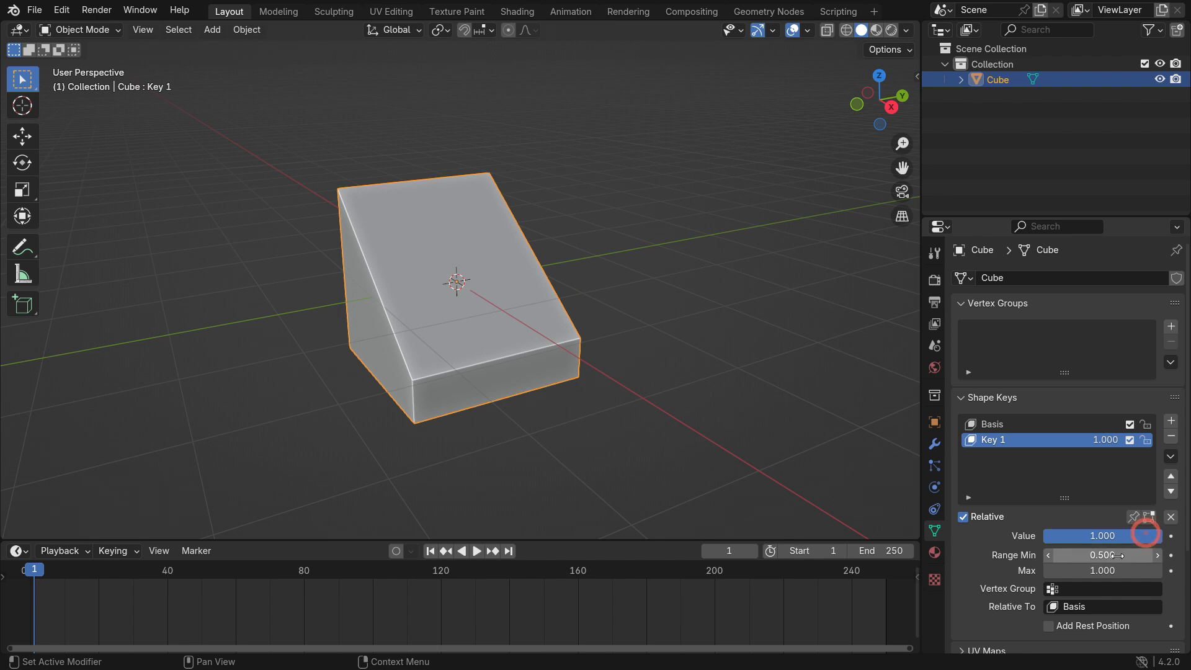
Set Key 1's range minimum to -1 and lower its value to -1.000
{"action": "left_click", "coordinate": [1118, 555]}
{"action": "type", "text": "-1"}
{"action": "key", "text": "Return"}
{"action": "left_click_drag", "start_coordinate": [1148, 536], "coordinate": [1044, 536]}
{"action": "scroll", "coordinate": [571, 429], "scroll_direction": "down", "scroll_amount": 1}
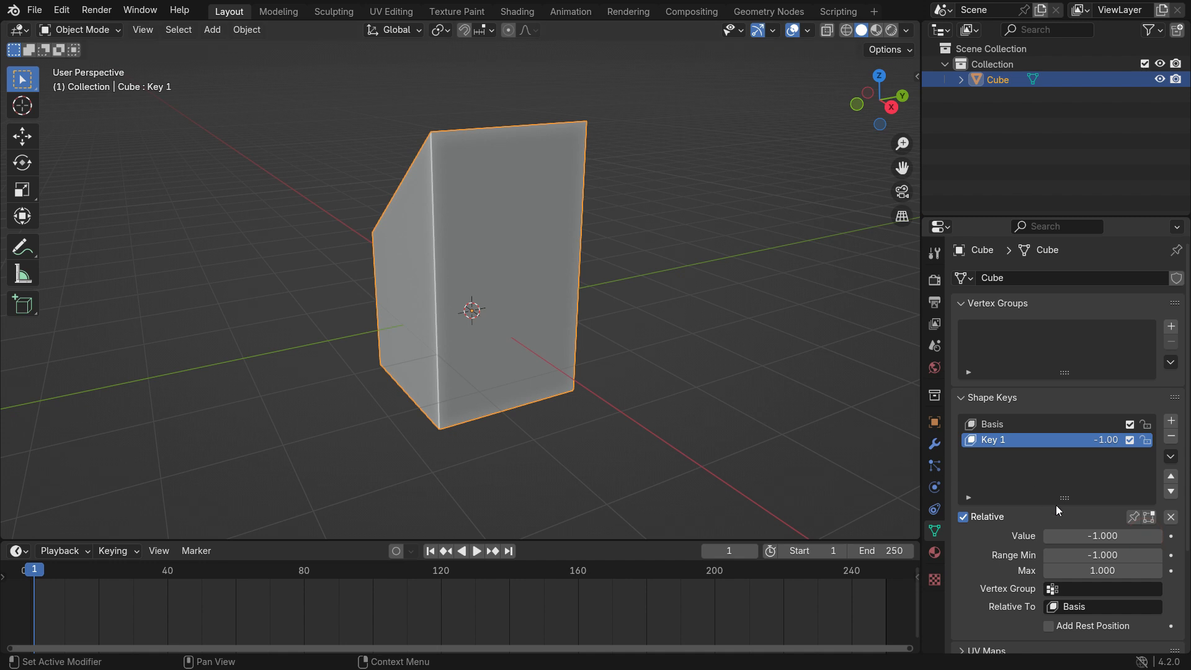
Bring Key 1's value to 1.000 and set its range minimum to 0
{"action": "left_click_drag", "start_coordinate": [1062, 536], "coordinate": [1161, 536]}
{"action": "left_click", "coordinate": [1131, 555]}
{"action": "type", "text": "0"}
{"action": "key", "text": "Return"}
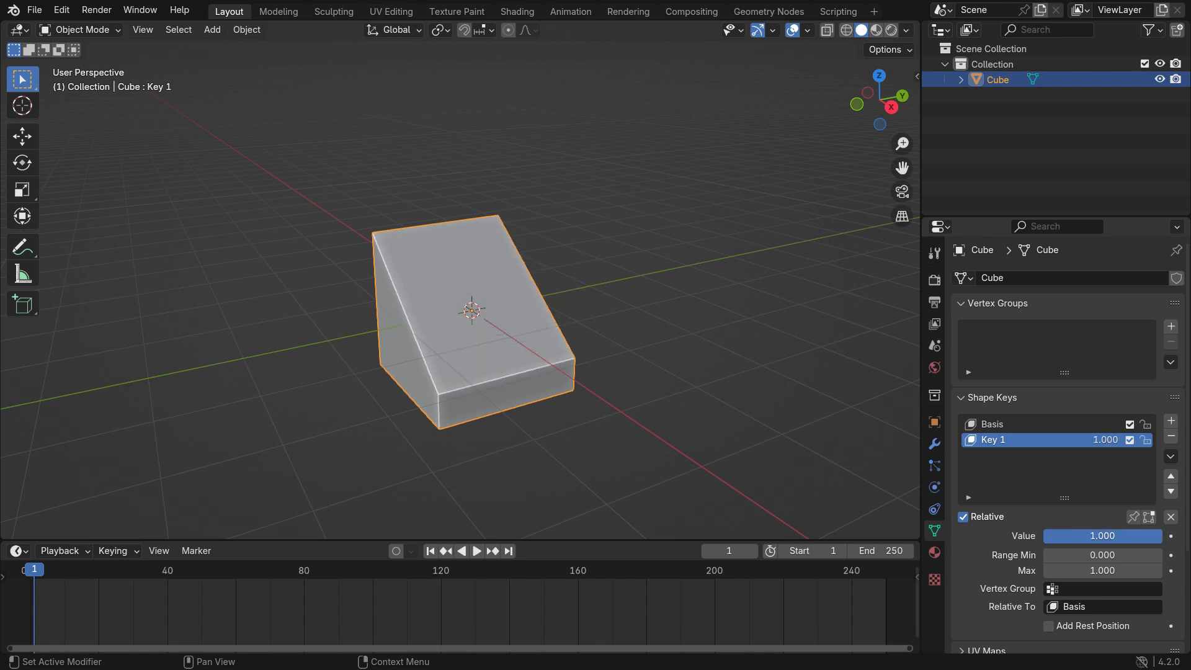
Add a second shape key and, in it, extrude the cube's two opposite side faces outward as individual faces
{"action": "left_click", "coordinate": [1170, 421]}
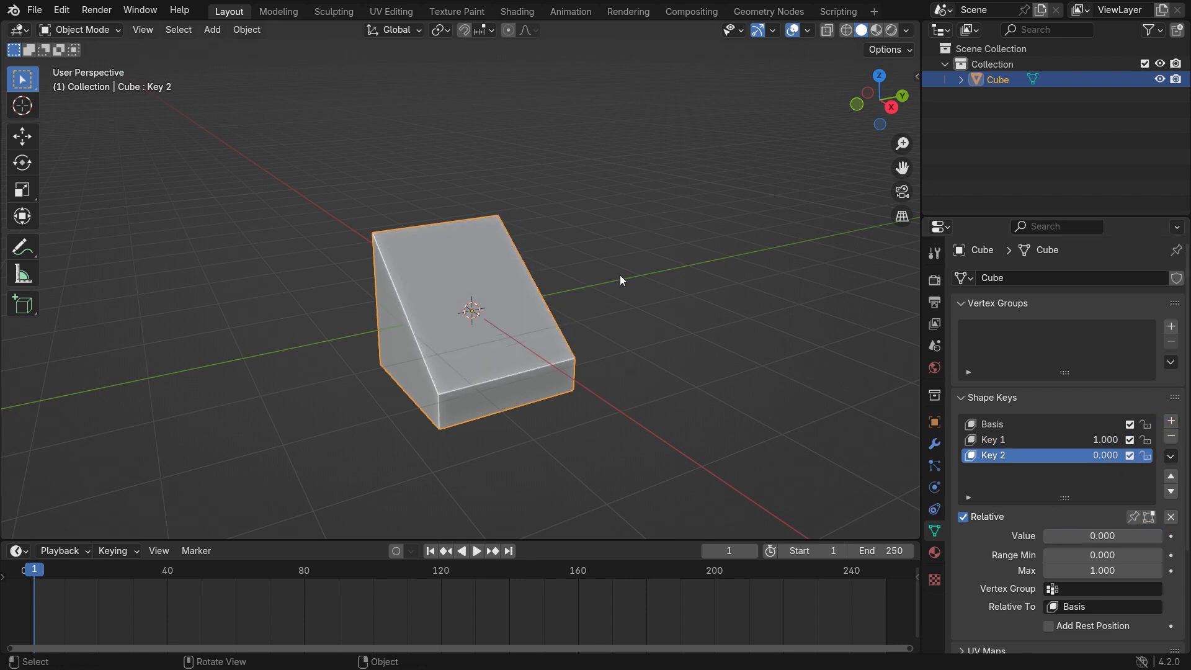
{"action": "key", "text": "Tab"}
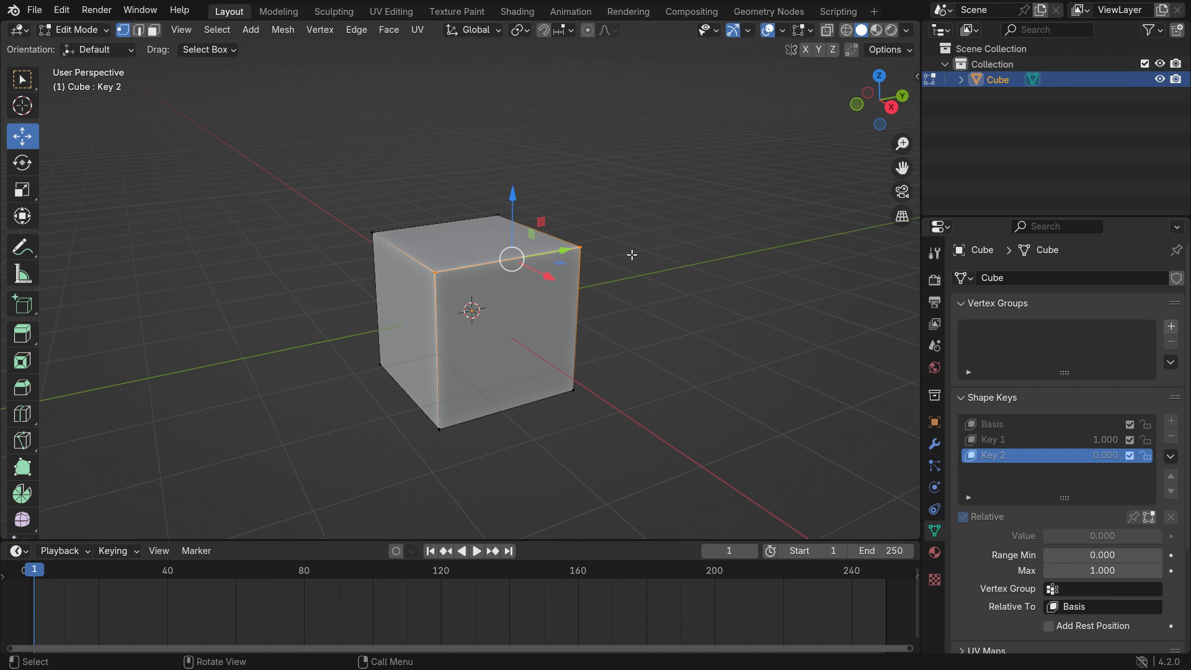
{"action": "left_click", "coordinate": [153, 30]}
{"action": "left_click", "coordinate": [406, 311]}
{"action": "middle_click_drag", "start_coordinate": [577, 359], "coordinate": [549, 391]}
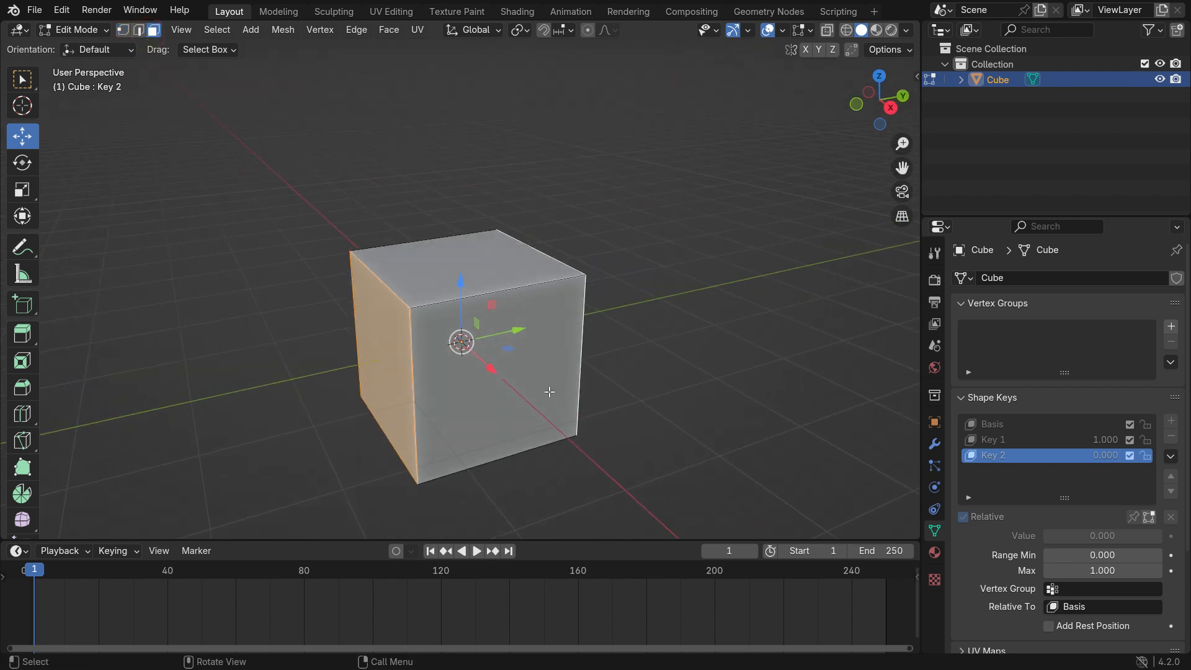
{"action": "left_click", "coordinate": [274, 30]}
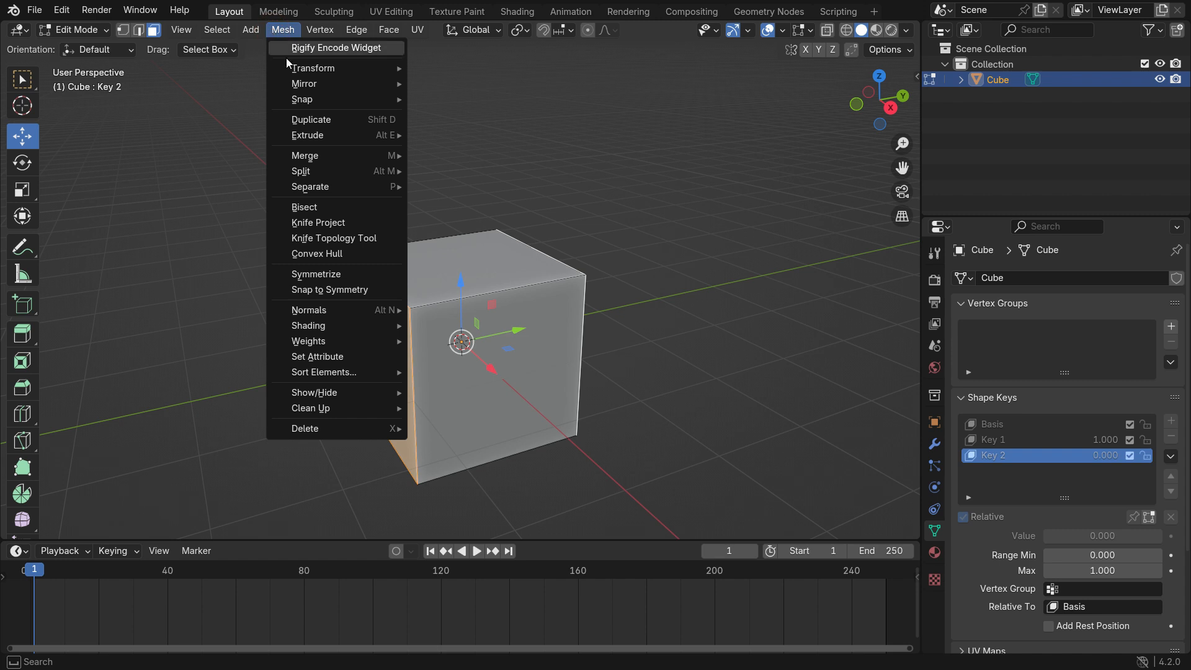
{"action": "mouse_move", "coordinate": [319, 141]}
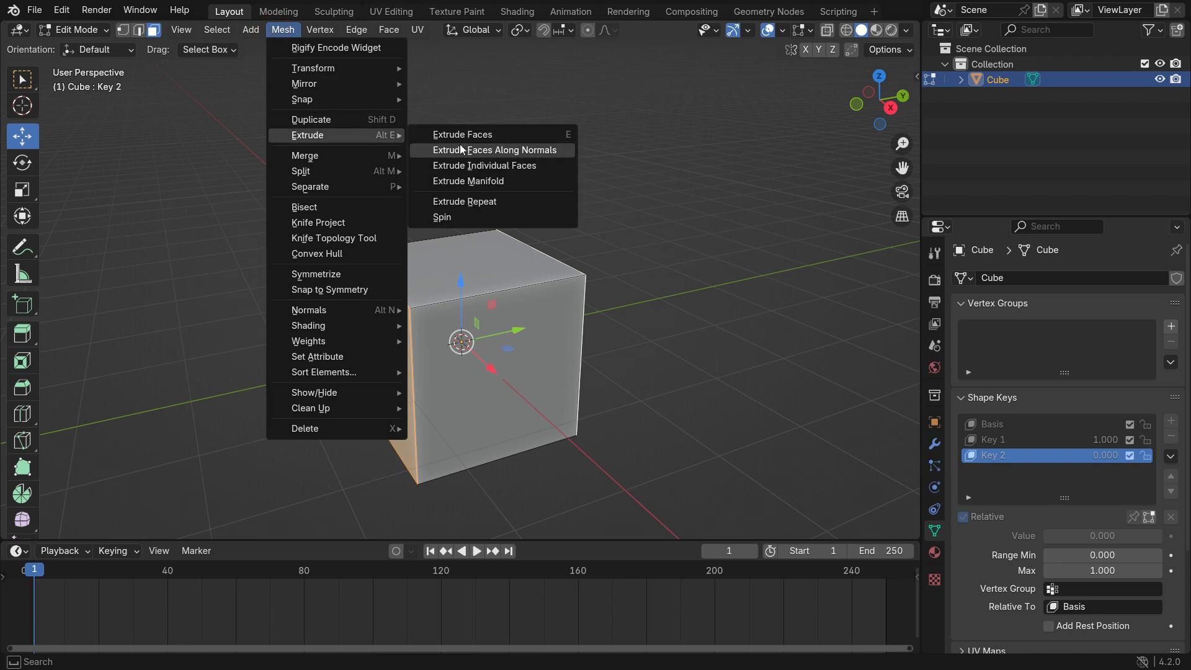
{"action": "left_click", "coordinate": [553, 165]}
{"action": "left_click", "coordinate": [636, 80]}
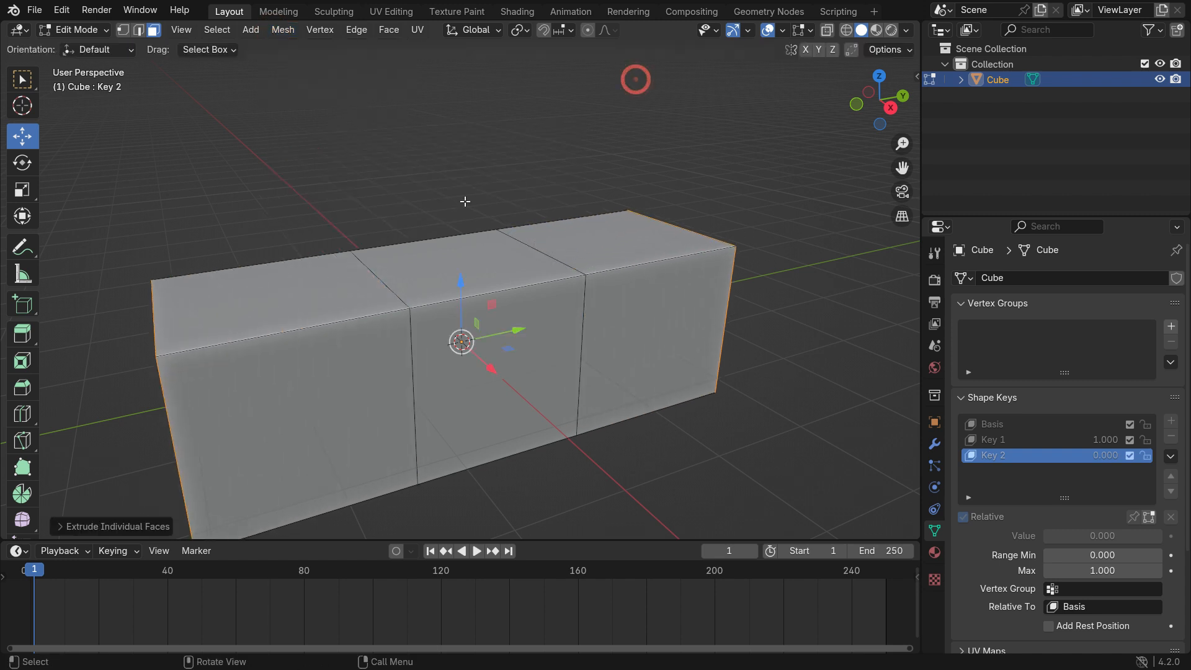
{"action": "scroll", "coordinate": [477, 217], "scroll_direction": "down", "scroll_amount": 1}
{"action": "key", "text": "Tab"}
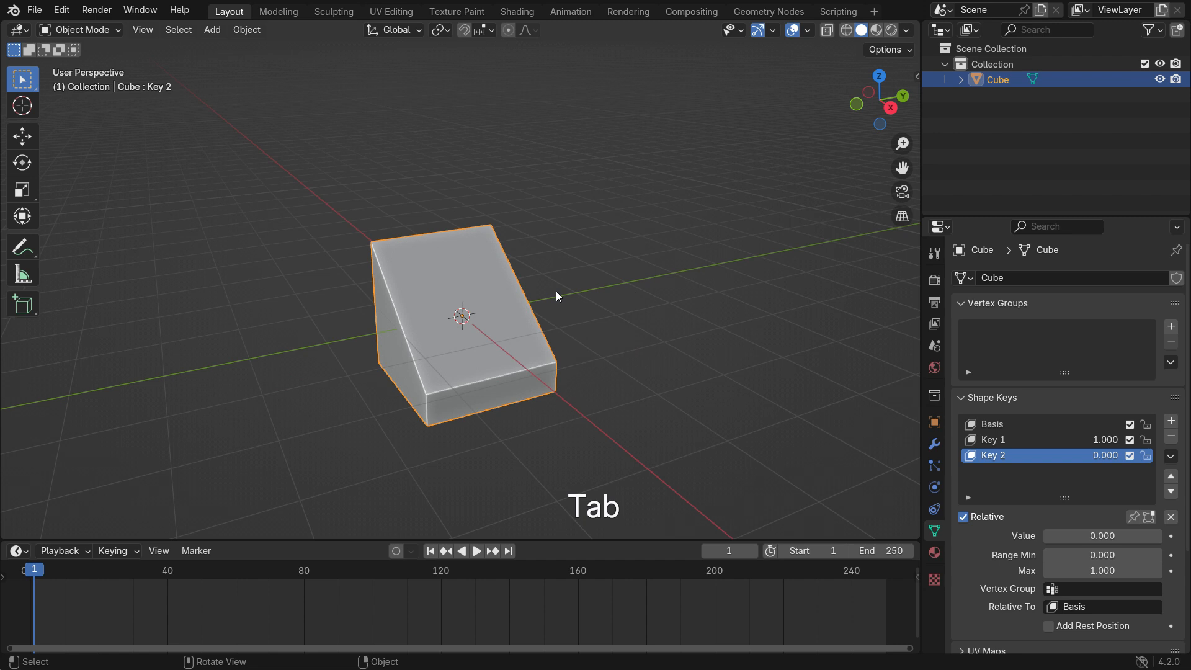
Preview Key 2 at a value of 1.000, and reset both Key 2 and Key 1 to 0.000
{"action": "left_click_drag", "start_coordinate": [1052, 531], "coordinate": [1161, 531]}
{"action": "middle_click_drag", "start_coordinate": [689, 448], "coordinate": [644, 370]}
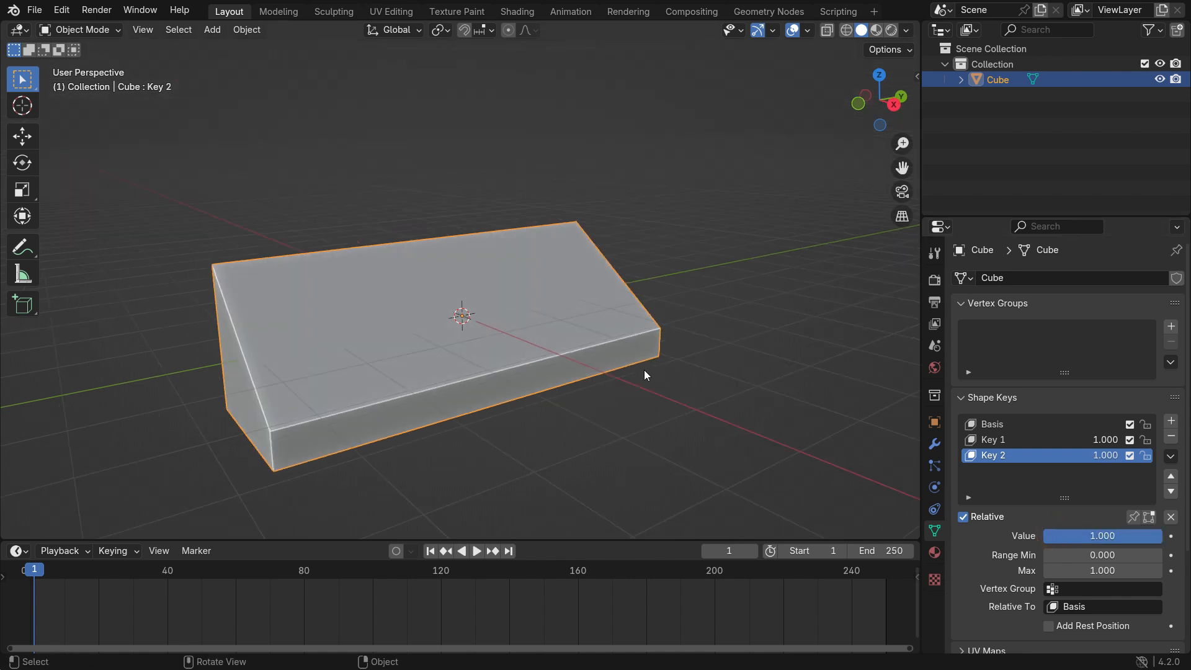
{"action": "left_click_drag", "start_coordinate": [1146, 536], "coordinate": [1030, 536]}
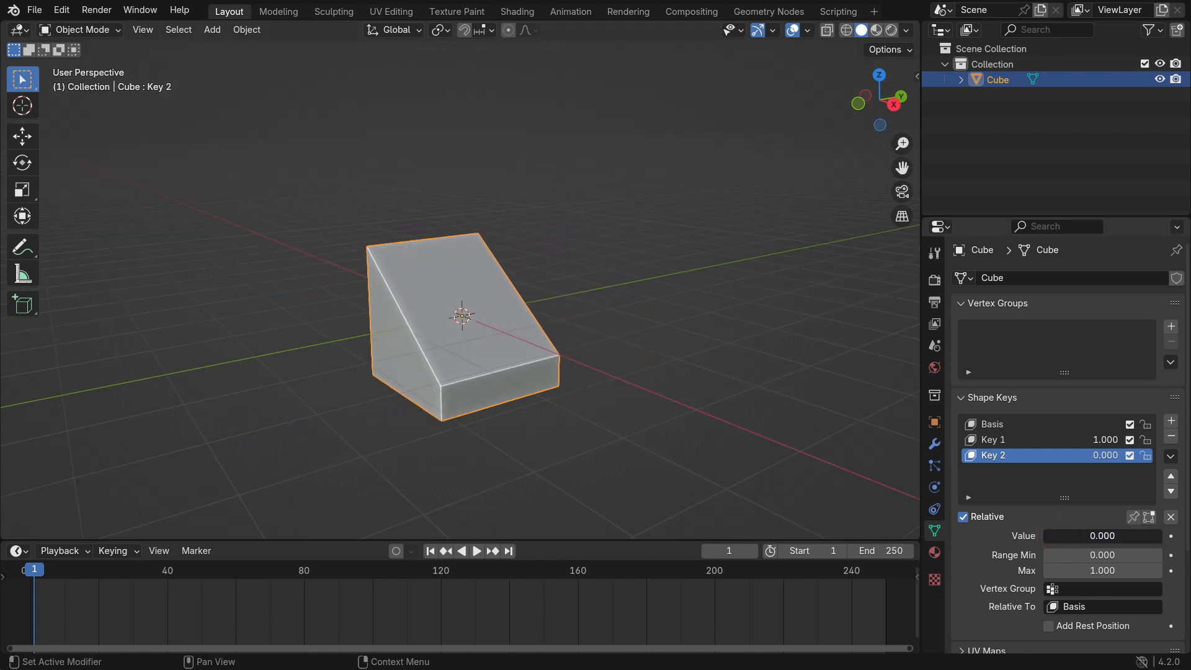
{"action": "left_click", "coordinate": [1029, 439]}
{"action": "left_click_drag", "start_coordinate": [1153, 536], "coordinate": [1043, 536]}
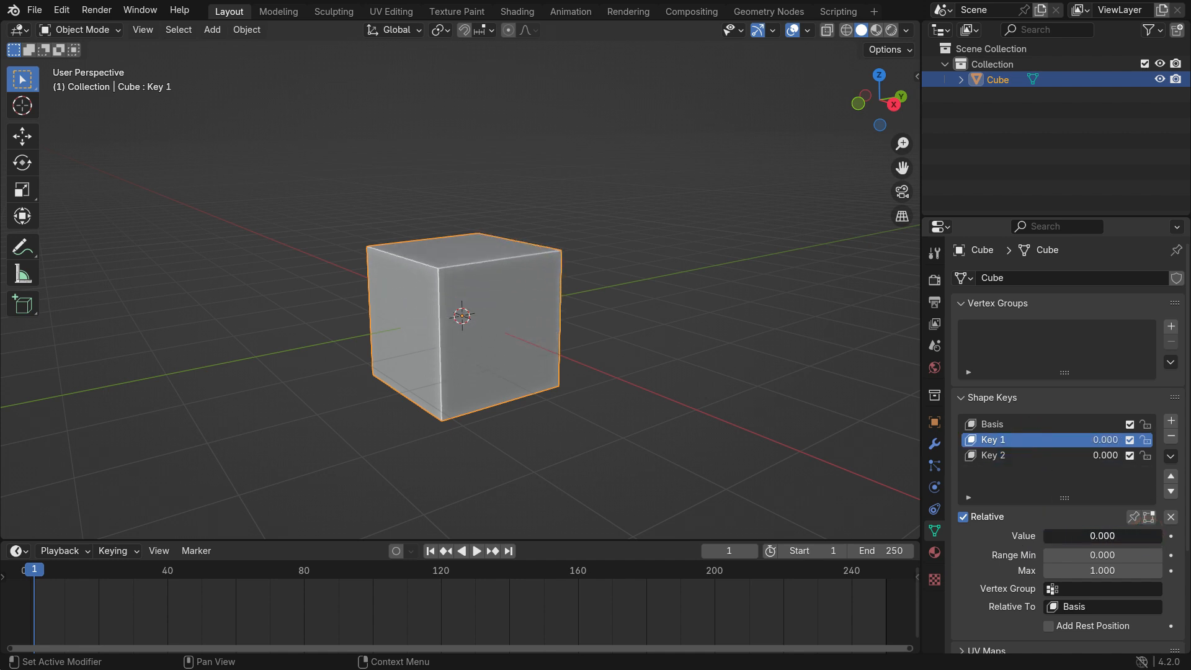
Keyframe Key 1's value at 0.000 on frame 1 and at 1.000 on frame 20
{"action": "left_click", "coordinate": [994, 440]}
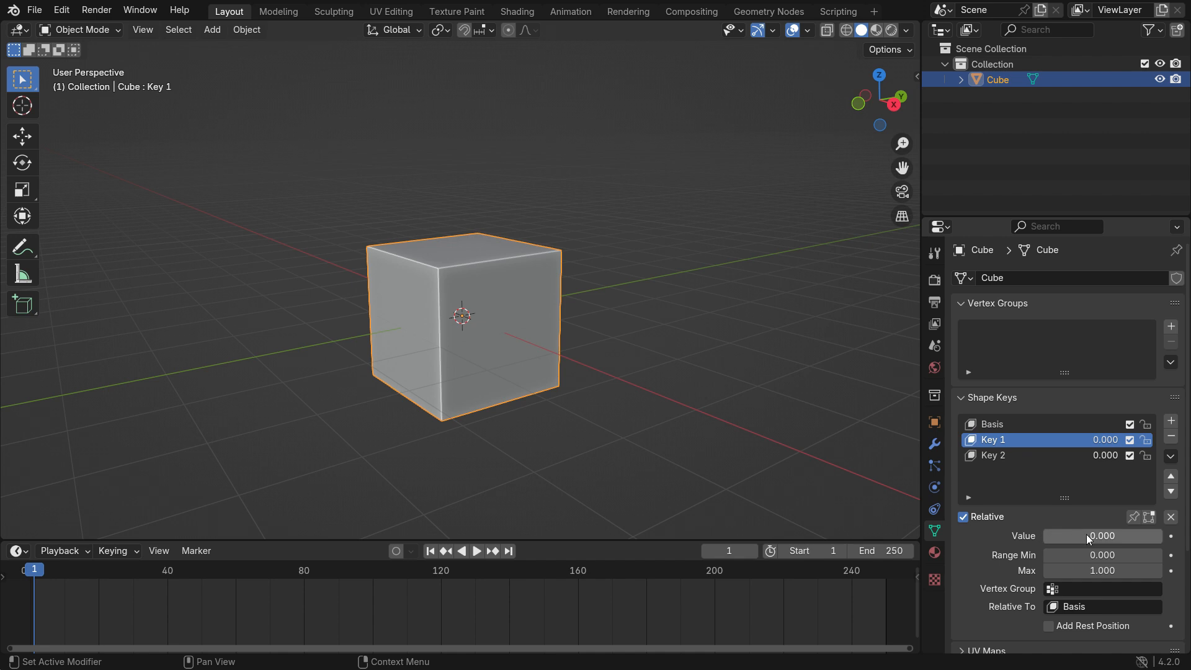
{"action": "key", "text": "i"}
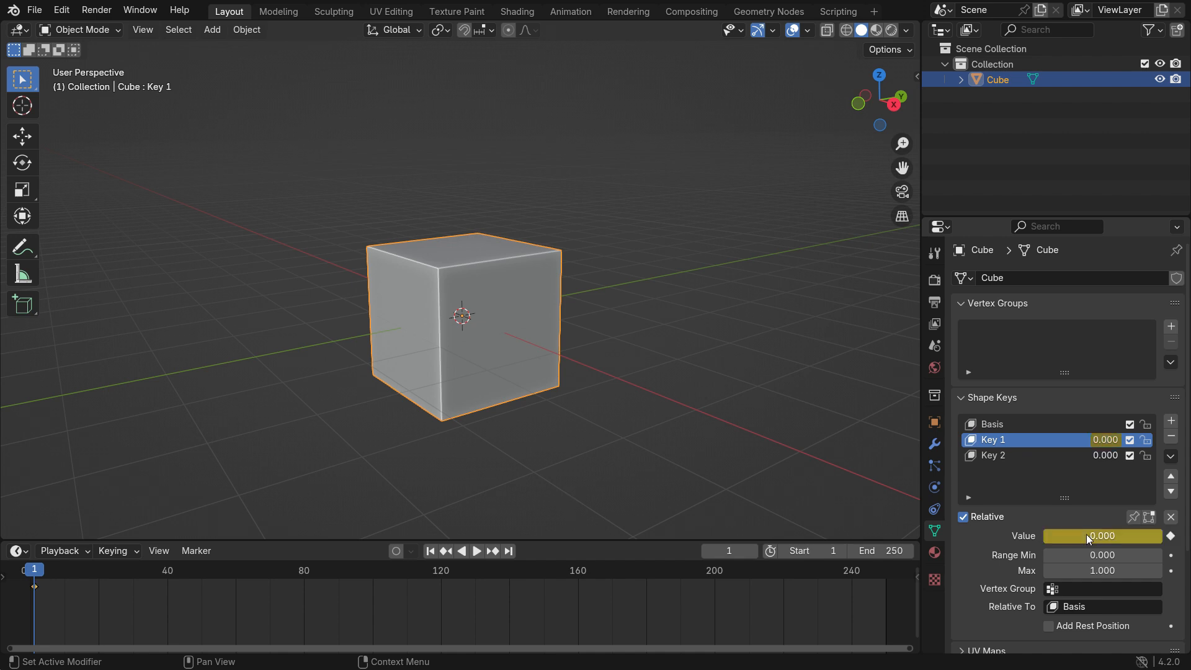
{"action": "left_click_drag", "start_coordinate": [46, 578], "coordinate": [100, 590]}
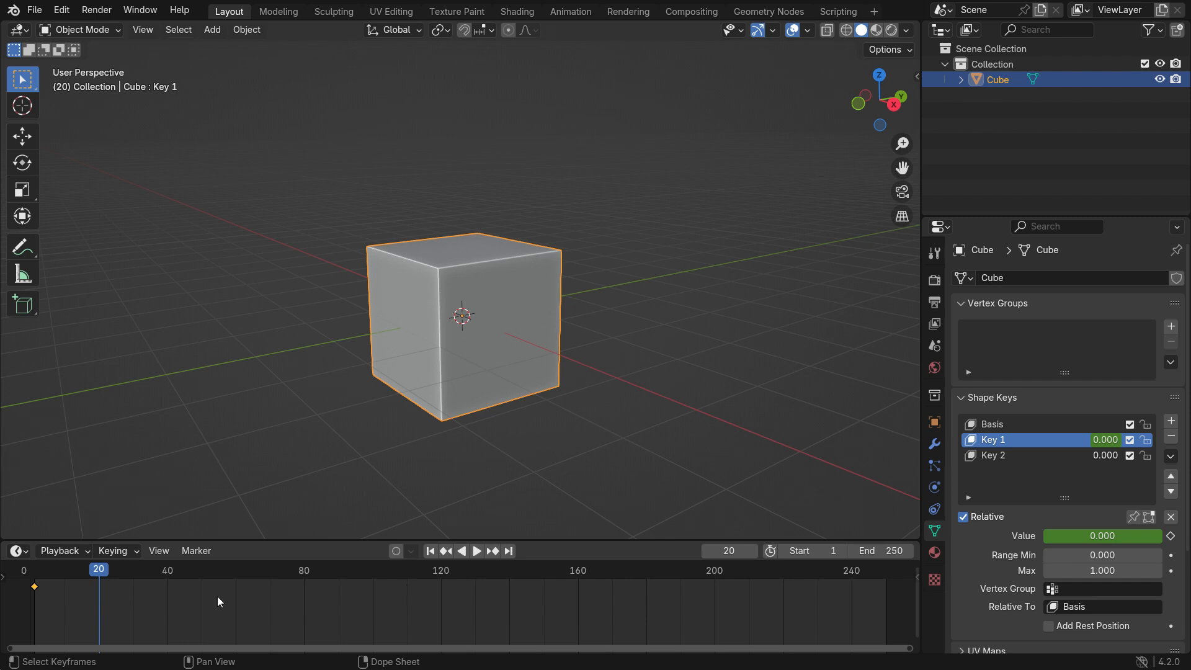
{"action": "left_click_drag", "start_coordinate": [1059, 535], "coordinate": [1125, 535]}
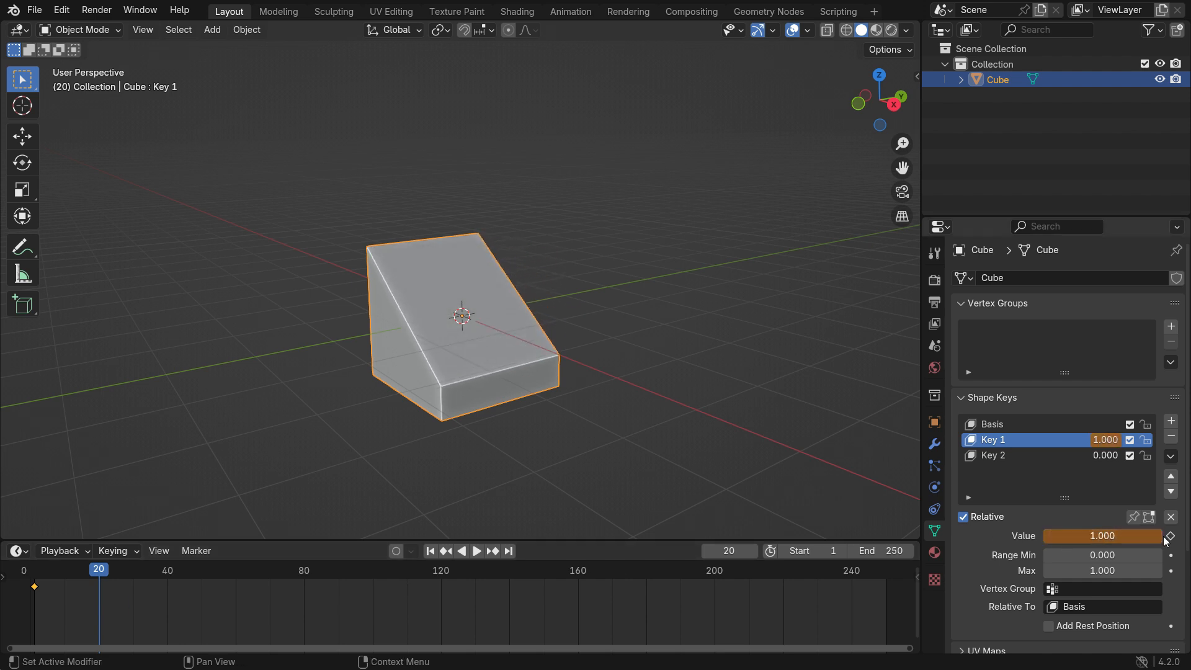
{"action": "key", "text": "i"}
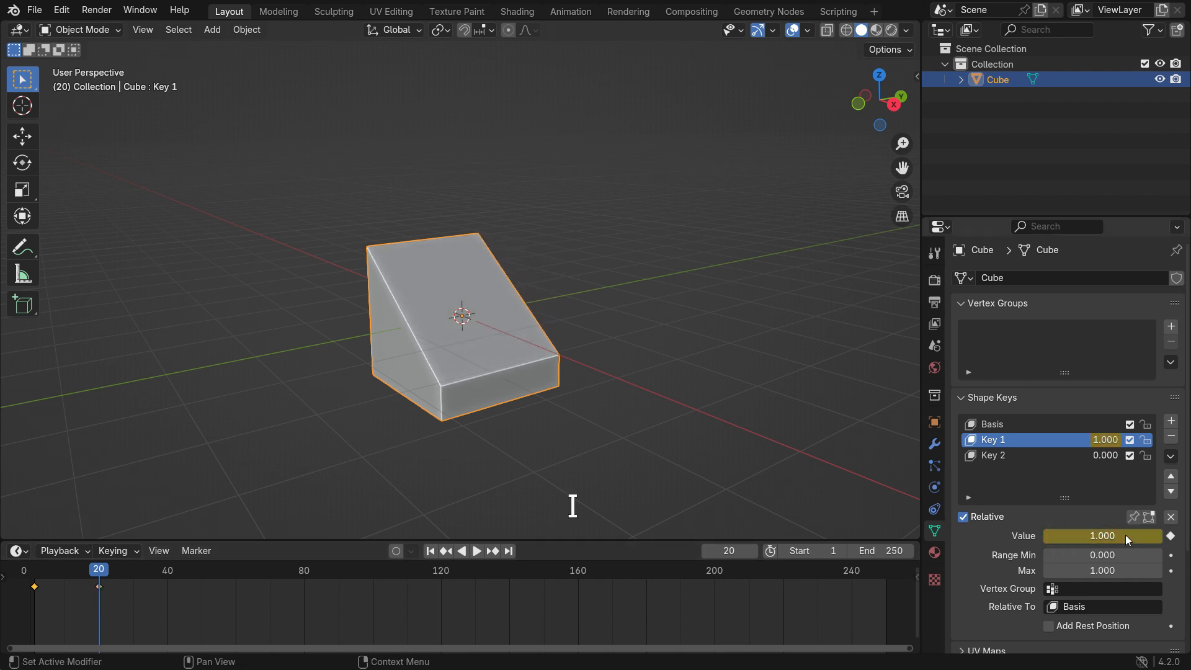
Keyframe Key 2's value at 0.000 on frame 20 and at 1.000 on frame 40
{"action": "left_click", "coordinate": [1032, 455]}
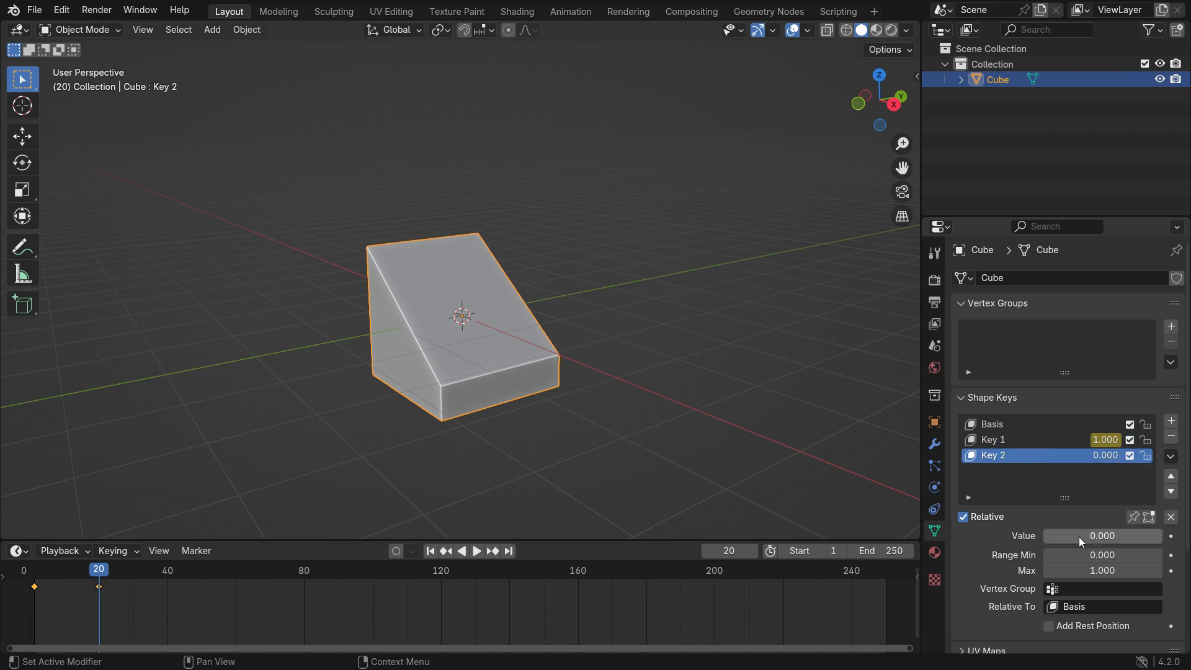
{"action": "key", "text": "i"}
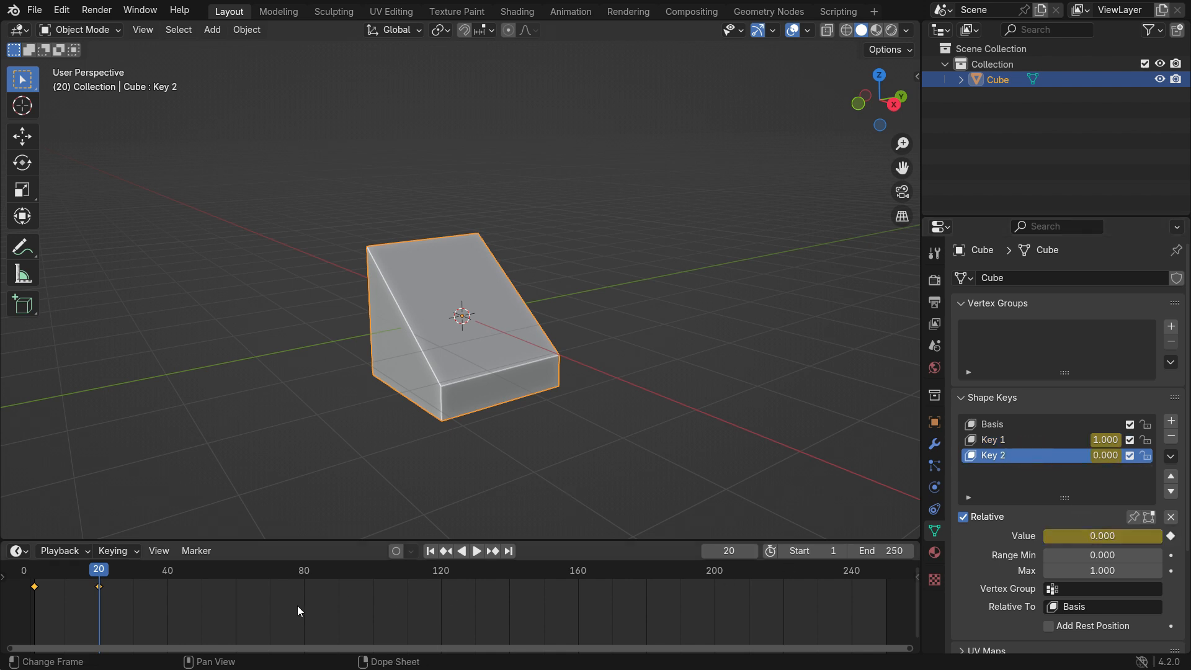
{"action": "left_click", "coordinate": [167, 592]}
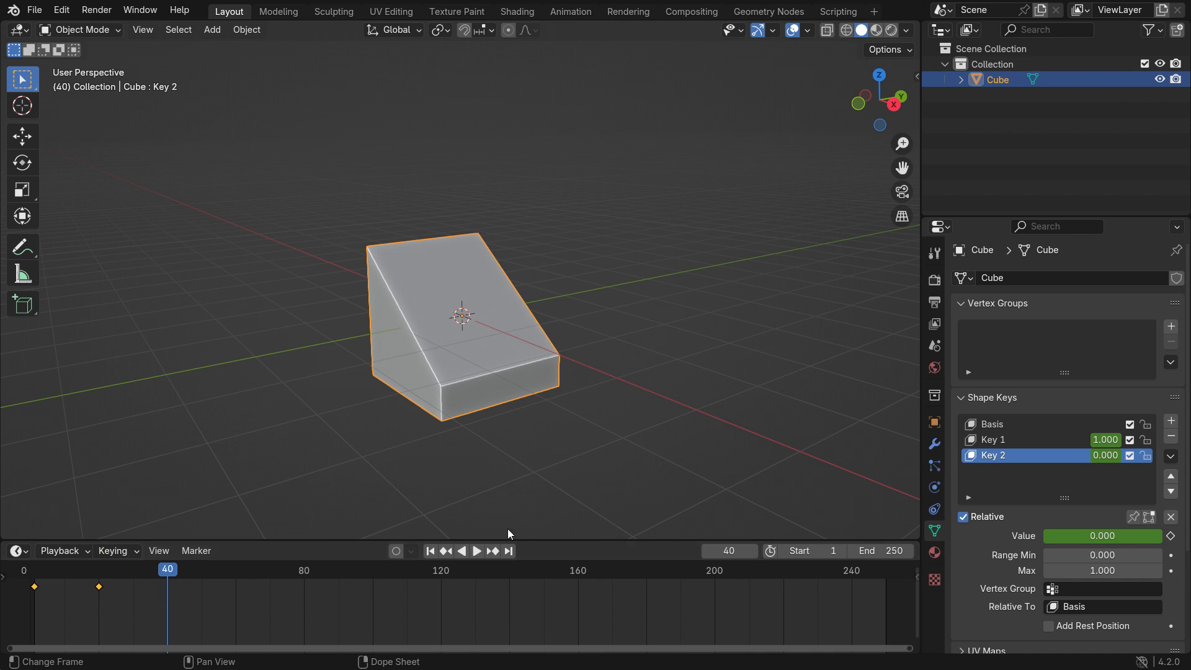
{"action": "left_click_drag", "start_coordinate": [1061, 534], "coordinate": [1163, 536]}
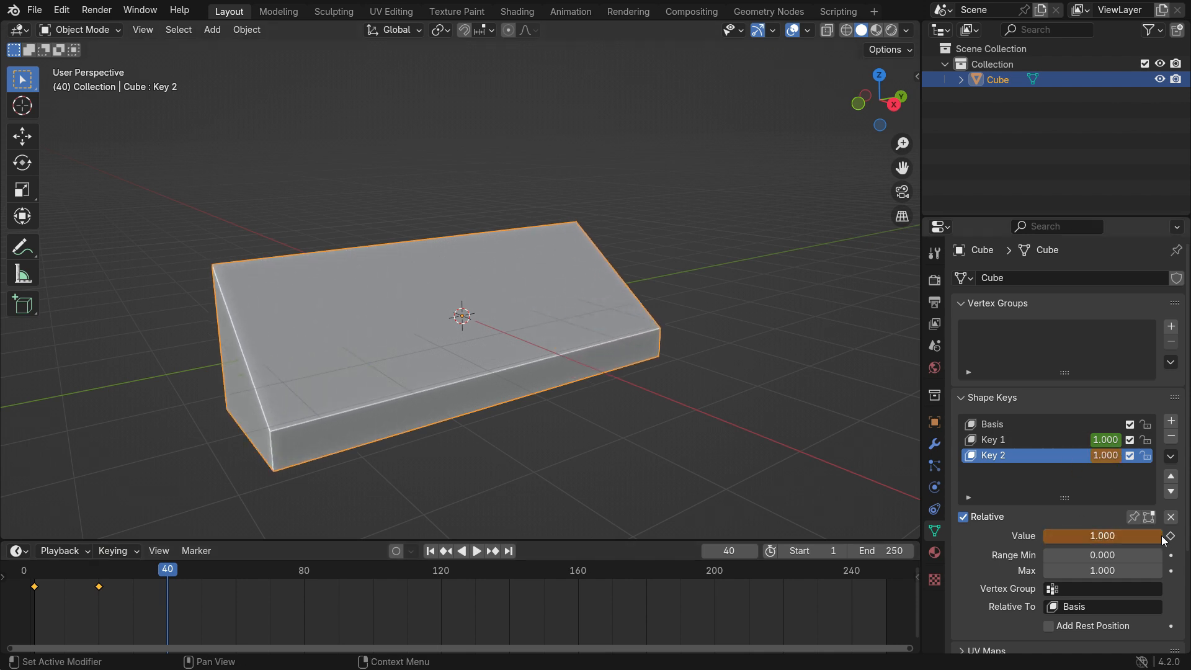
{"action": "key", "text": "i"}
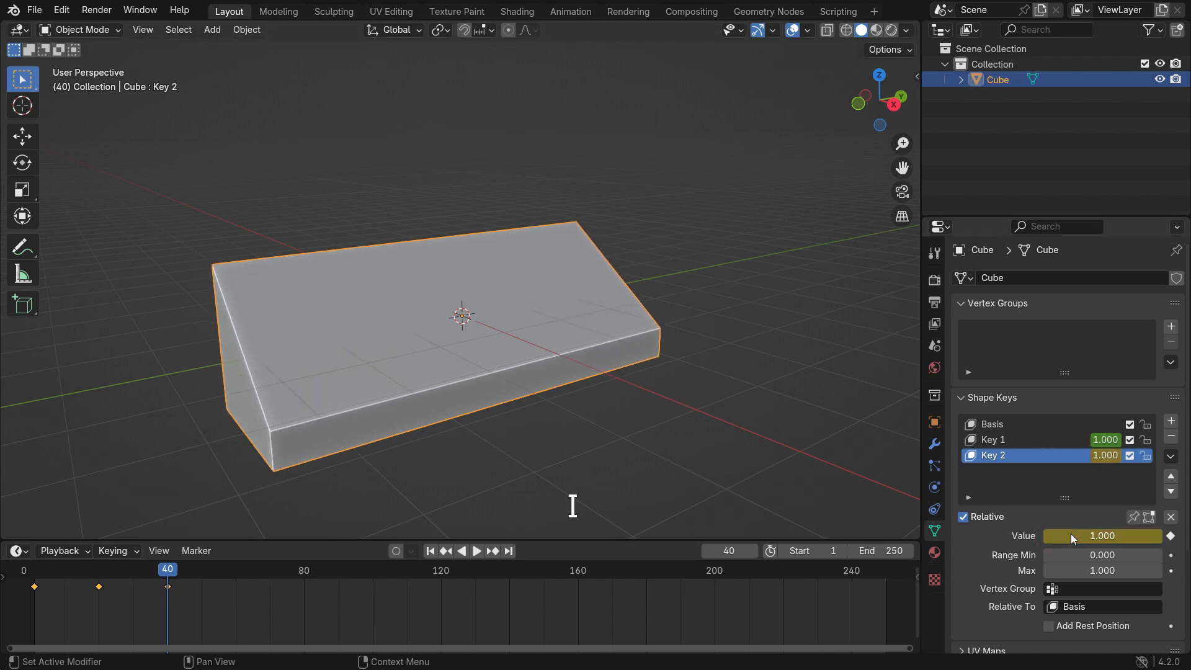
Play the cube's shape key animation from the first frame and replay it to check the deformation
{"action": "left_click", "coordinate": [427, 551]}
{"action": "left_click", "coordinate": [477, 550]}
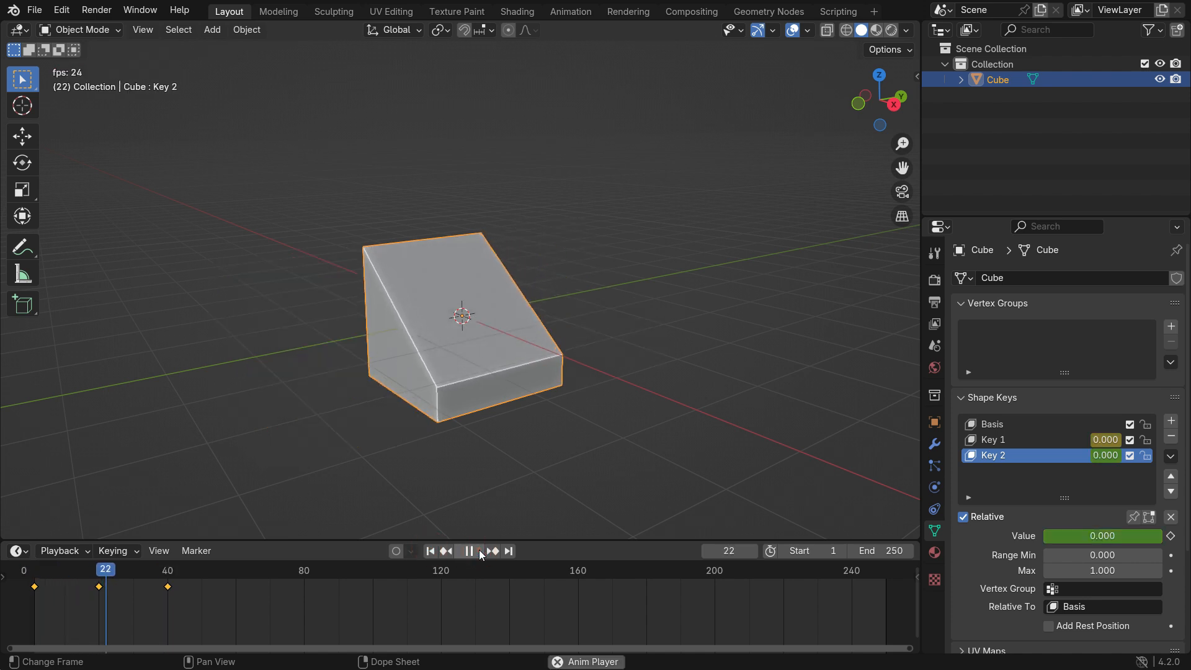
{"action": "left_click", "coordinate": [478, 549]}
{"action": "left_click", "coordinate": [429, 550]}
{"action": "left_click", "coordinate": [478, 550]}
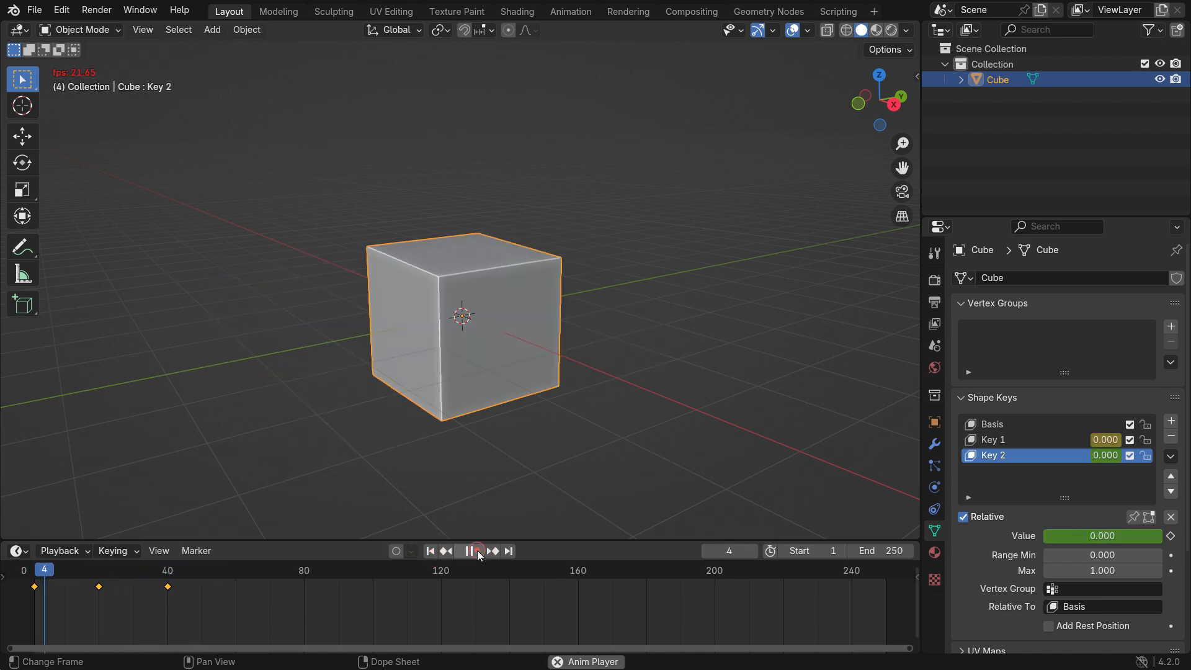
{"action": "left_click", "coordinate": [476, 551]}
{"action": "left_click", "coordinate": [430, 550]}
{"action": "left_click", "coordinate": [473, 551]}
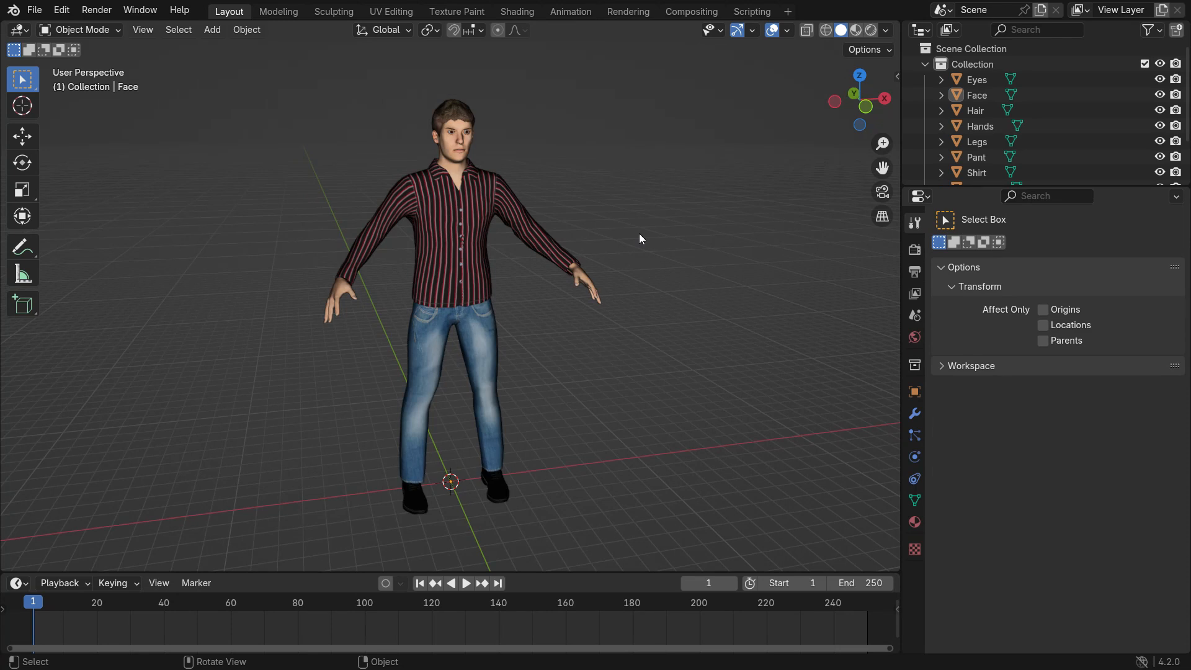
Add a Basis shape key and a second one named Upper Lids to the character's Face object
{"action": "left_click", "coordinate": [455, 155]}
{"action": "scroll", "coordinate": [457, 120], "scroll_direction": "up", "scroll_amount": 6}
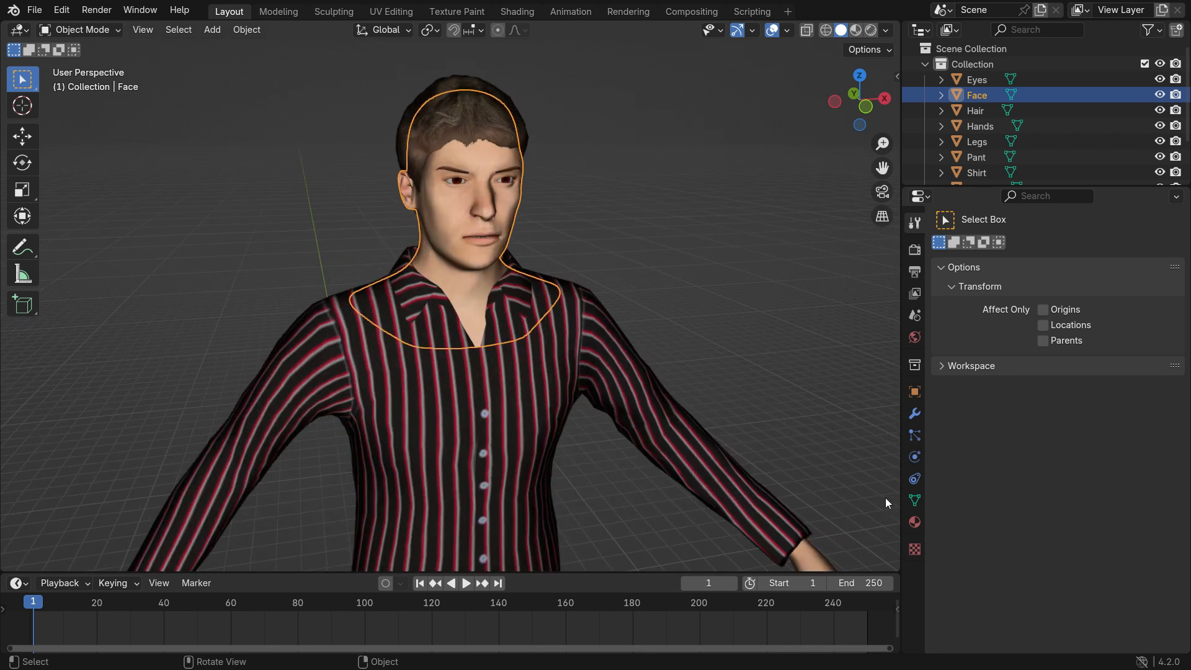
{"action": "left_click", "coordinate": [913, 500]}
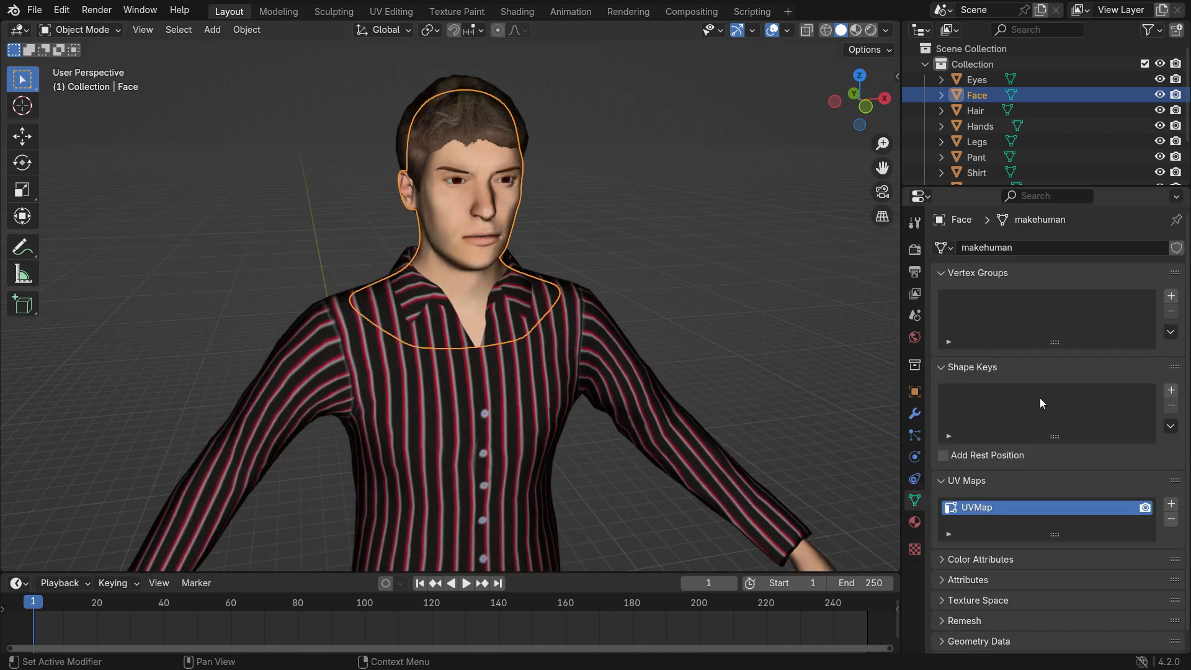
{"action": "left_click", "coordinate": [1170, 390]}
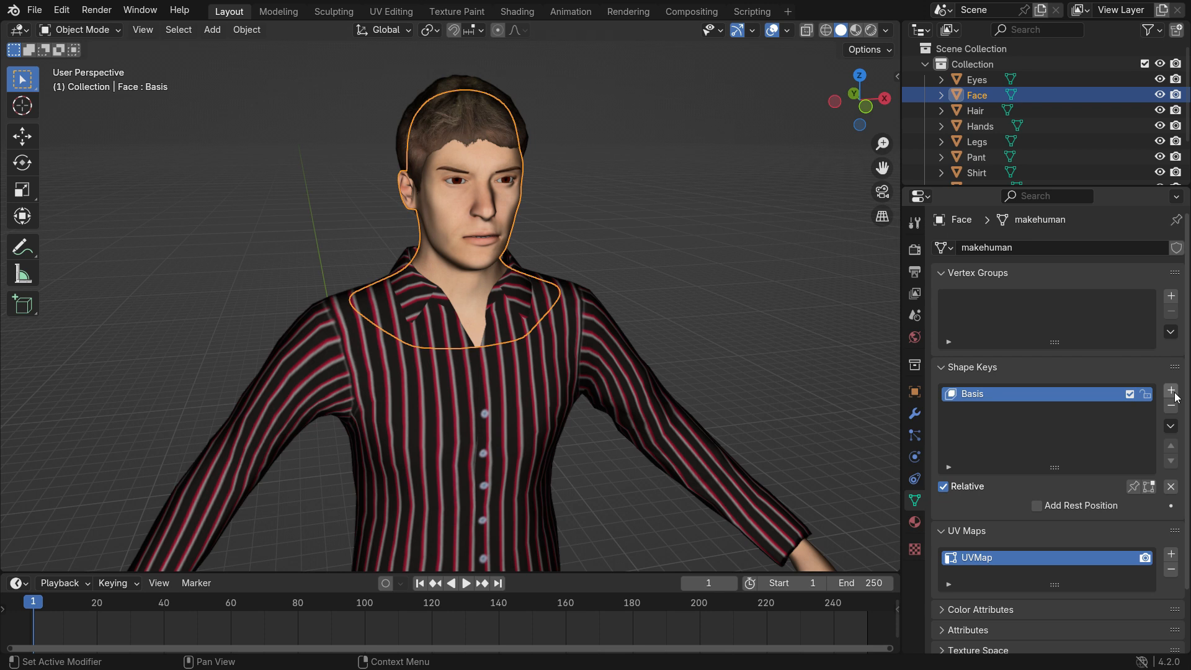
{"action": "left_click", "coordinate": [1171, 391]}
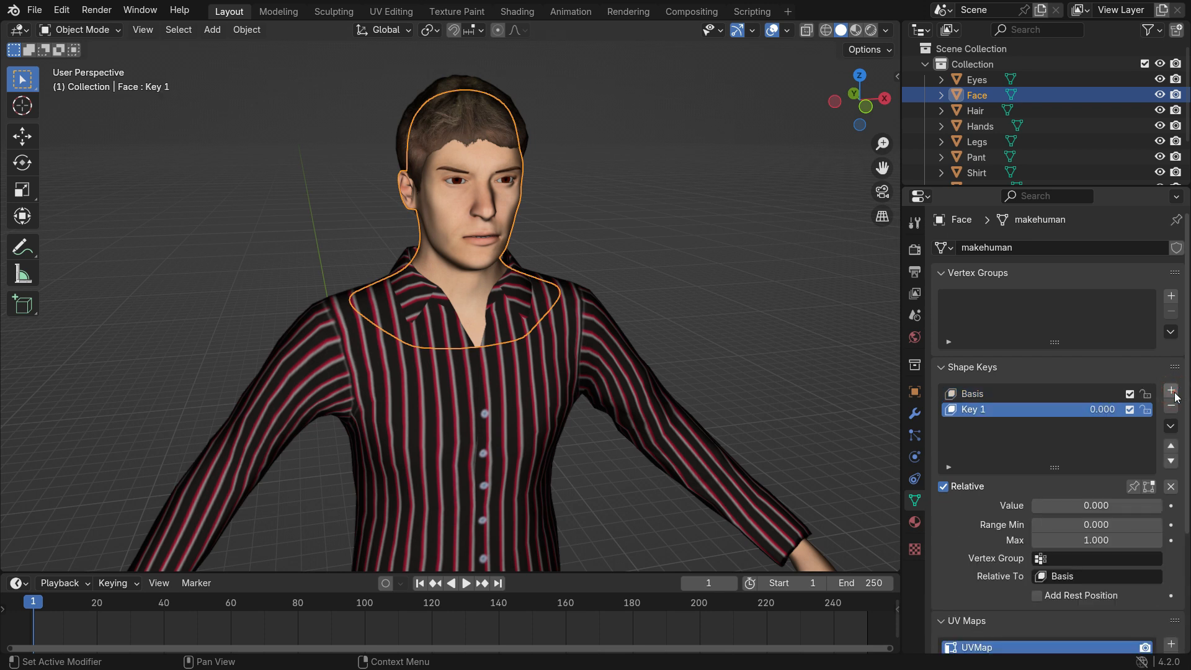
{"action": "type", "text": "Upper Lids"}
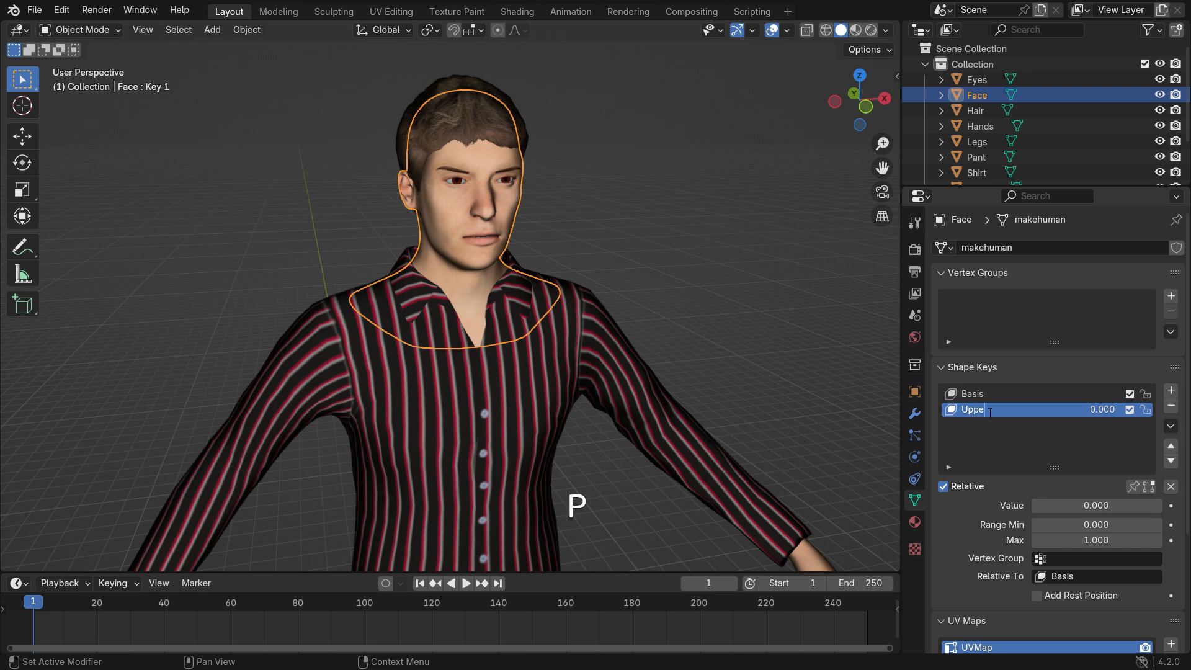
{"action": "key", "text": "Return"}
Edit the Face mesh, select the middle vertex of the left eye's upper lid edge, and enable Smooth, Connected Only proportional editing with the Move tool
{"action": "key", "text": "Tab"}
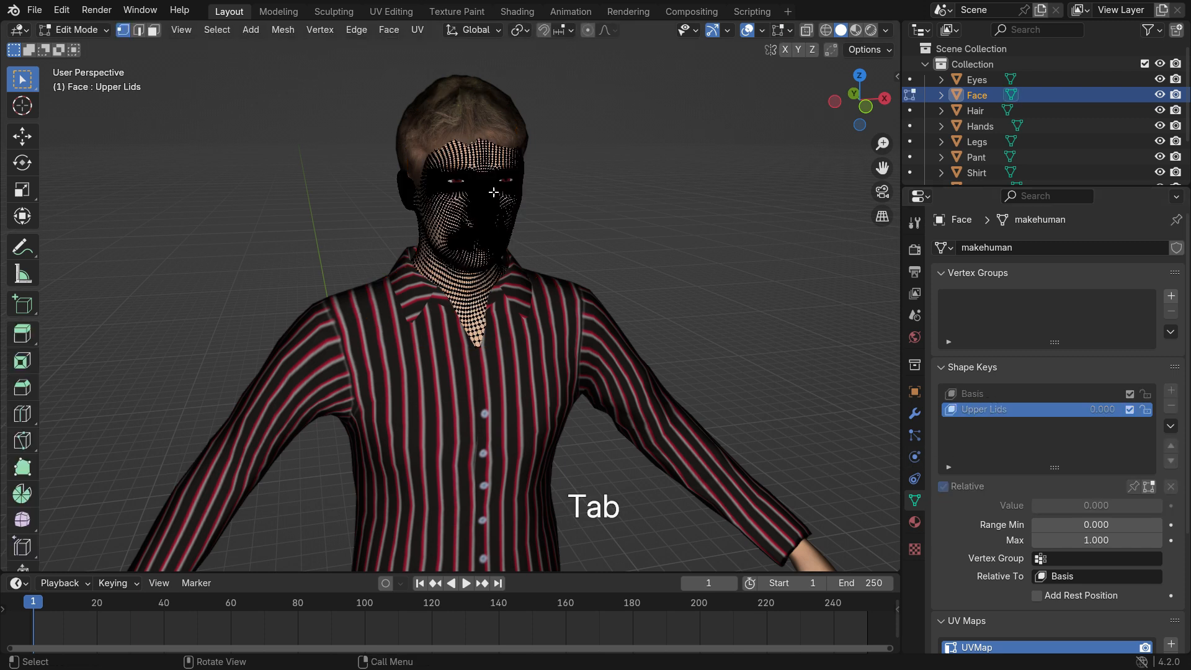
{"action": "key", "text": "KP_Decimal"}
{"action": "scroll", "coordinate": [500, 171], "scroll_direction": "up", "scroll_amount": 4}
{"action": "middle_click_drag", "start_coordinate": [500, 172], "coordinate": [426, 185]}
{"action": "scroll", "coordinate": [557, 208], "scroll_direction": "up", "scroll_amount": 5}
{"action": "middle_click_drag", "start_coordinate": [557, 208], "coordinate": [559, 208]}
{"action": "scroll", "coordinate": [561, 206], "scroll_direction": "up", "scroll_amount": 4}
{"action": "left_click", "coordinate": [552, 202]}
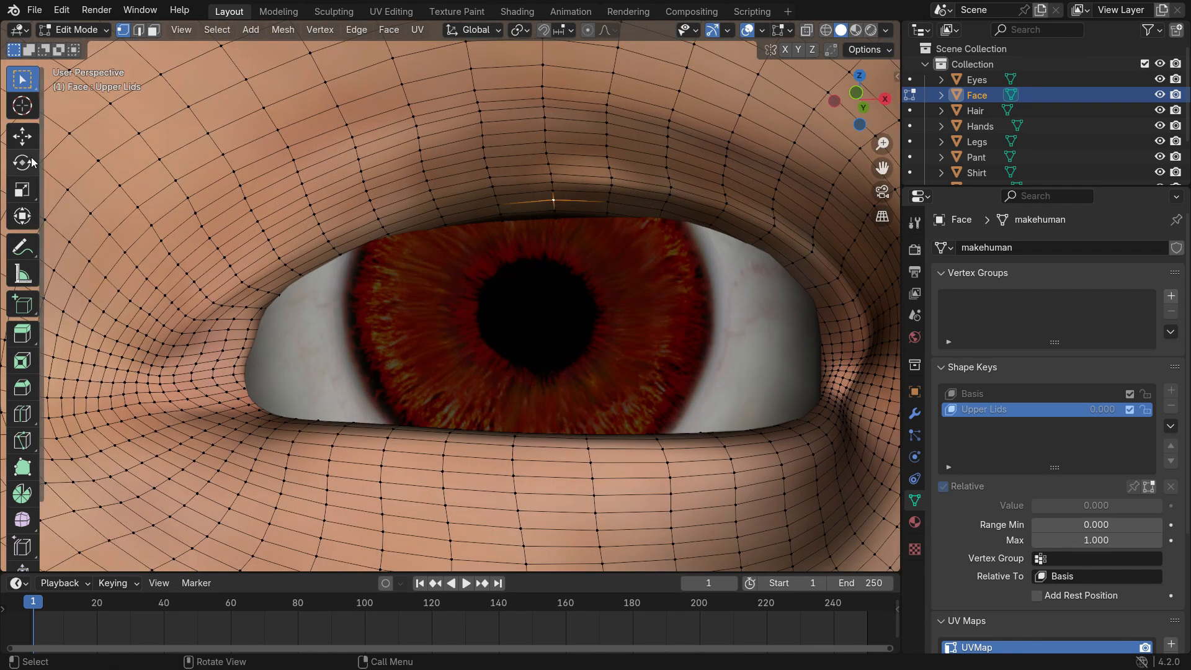
{"action": "left_click", "coordinate": [23, 135]}
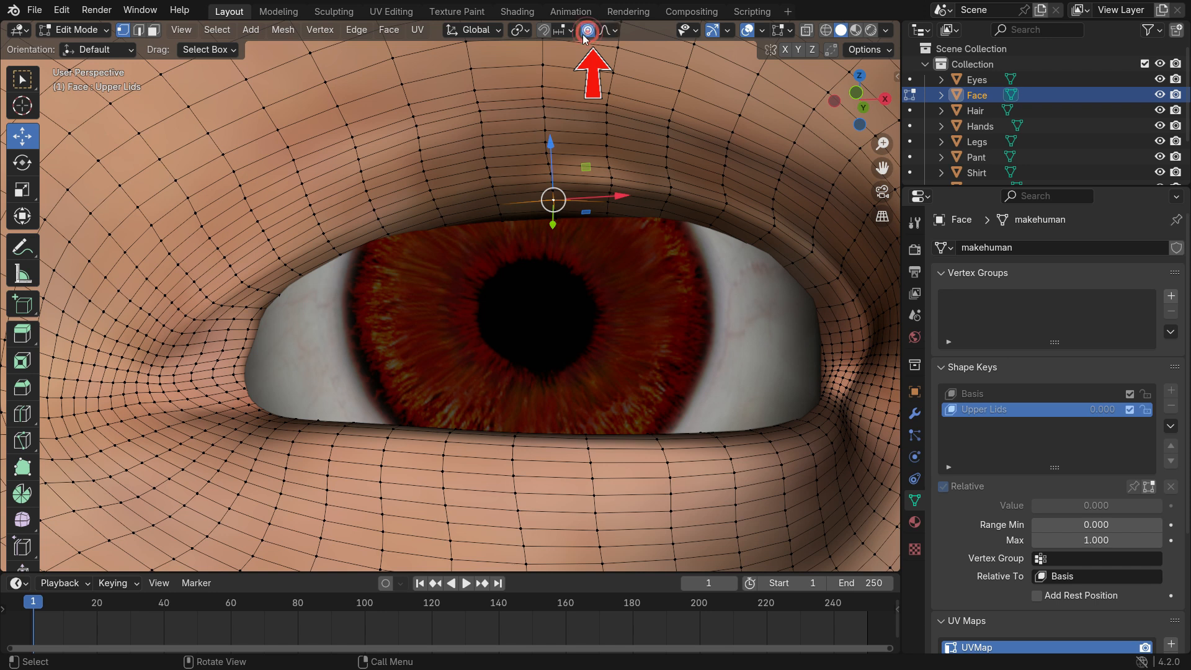
{"action": "left_click", "coordinate": [609, 30]}
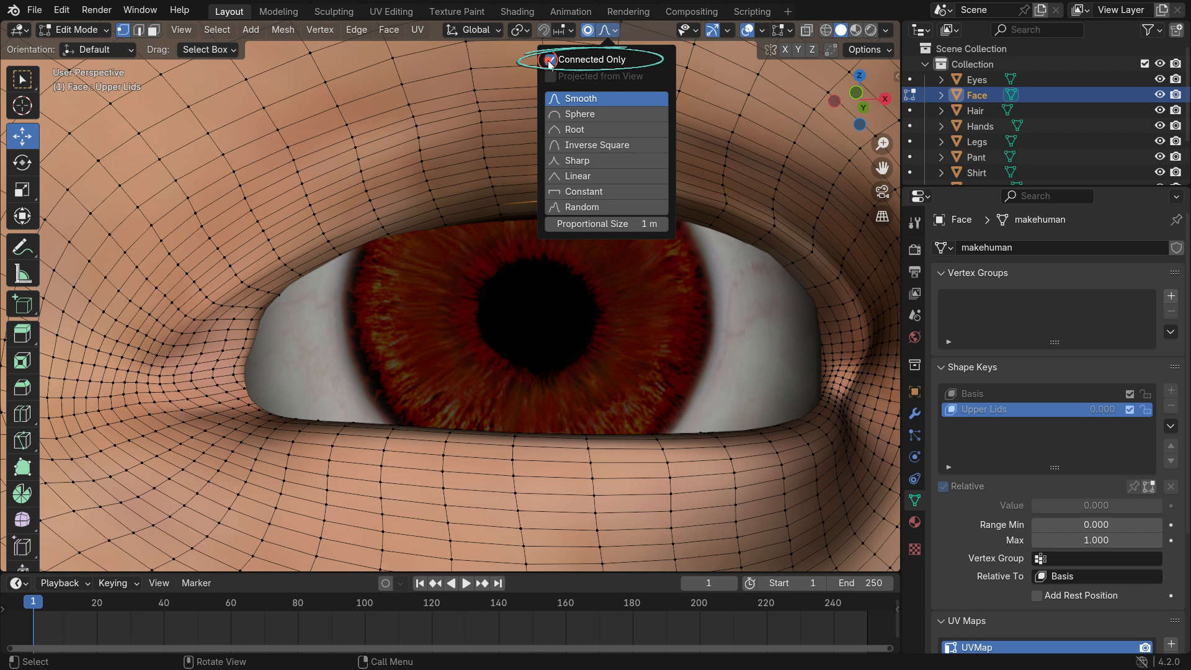
{"action": "scroll", "coordinate": [605, 427], "scroll_direction": "down", "scroll_amount": 5}
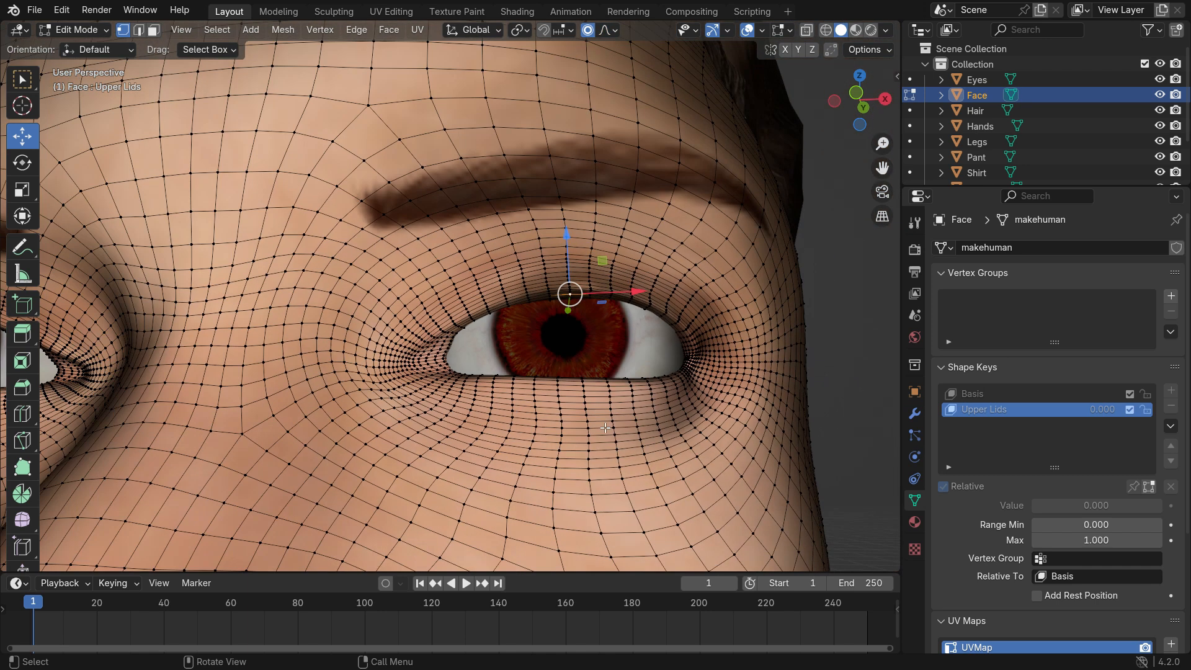
Set the proportional size to about 0.149 and pull the middle of the left eye's upper lid down along Z
{"action": "key", "text": "g"}
{"action": "scroll", "coordinate": [604, 427], "scroll_direction": "down", "scroll_amount": 6}
{"action": "scroll", "coordinate": [605, 427], "scroll_direction": "up", "scroll_amount": 5}
{"action": "left_click", "coordinate": [605, 428]}
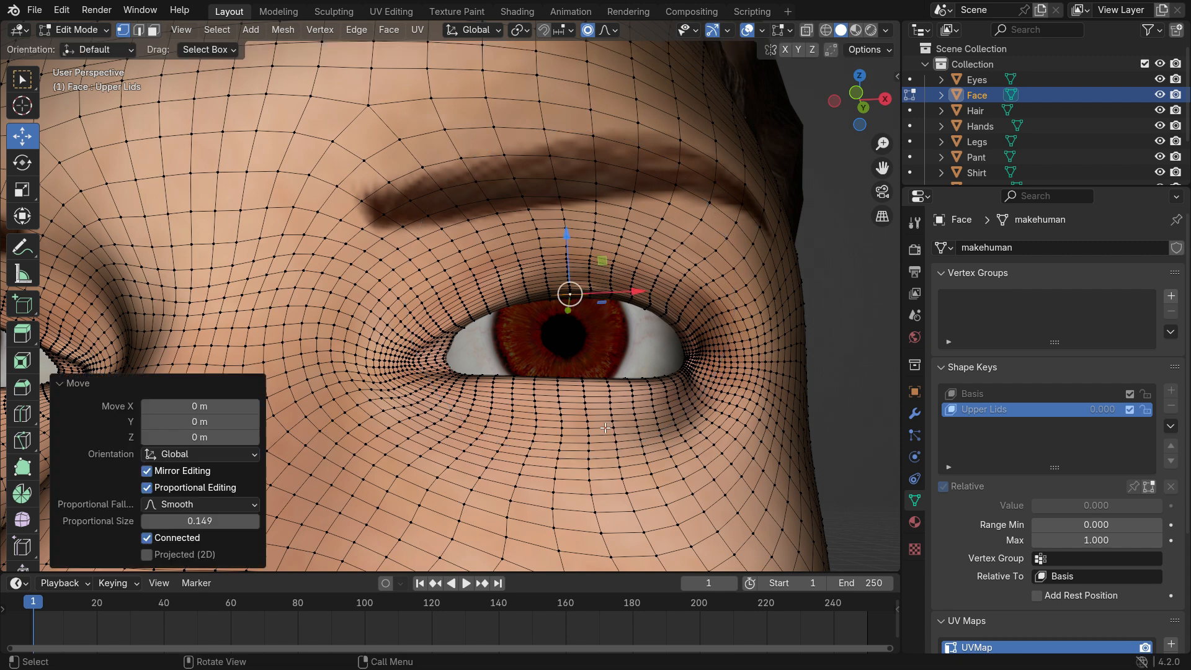
{"action": "key", "text": "KP_1"}
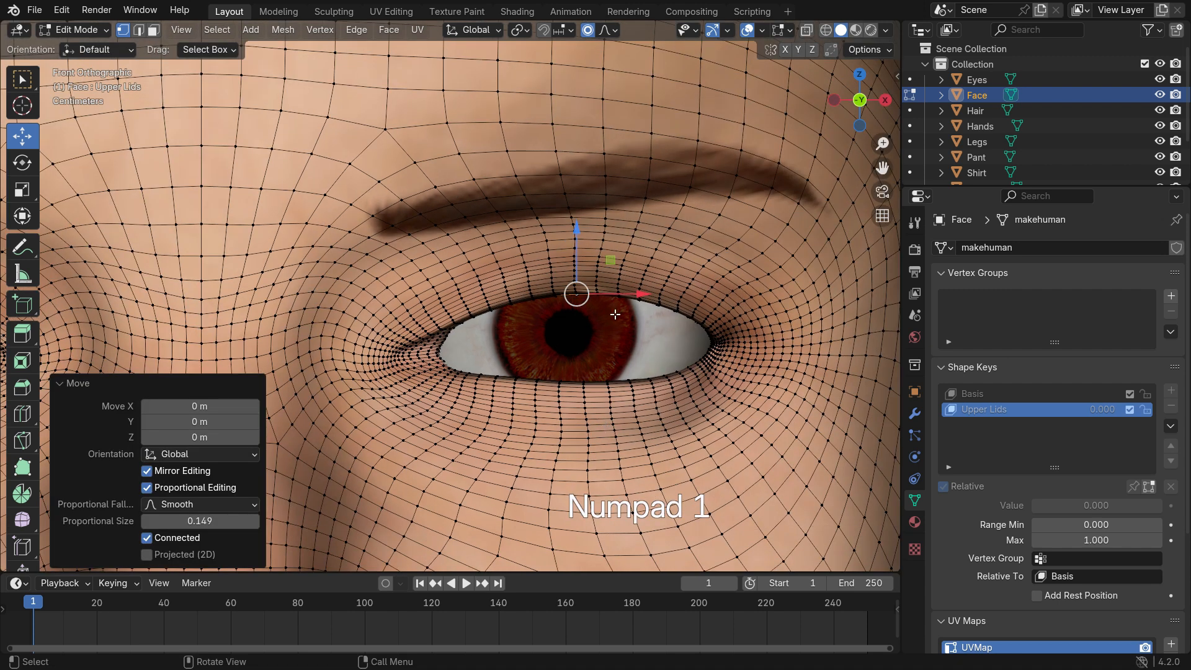
{"action": "left_click_drag", "start_coordinate": [577, 229], "coordinate": [576, 290]}
Adjust the proportional influence and pull another point on the left eye's upper lid edge down along Z
{"action": "scroll", "coordinate": [704, 343], "scroll_direction": "up", "scroll_amount": 2}
{"action": "mouse_move", "coordinate": [646, 355]}
{"action": "middle_mouse_down"}
{"action": "mouse_move", "coordinate": [648, 310]}
{"action": "mouse_move", "coordinate": [662, 343]}
{"action": "middle_mouse_up"}
{"action": "scroll", "coordinate": [662, 343], "scroll_direction": "up", "scroll_amount": 3}
{"action": "left_click", "coordinate": [662, 344]}
{"action": "key", "text": "KP_4"}
{"action": "key", "text": "KP_1"}
{"action": "key", "text": "g"}
{"action": "scroll", "coordinate": [680, 326], "scroll_direction": "up", "scroll_amount": 8}
{"action": "left_click", "coordinate": [680, 327]}
{"action": "left_click_drag", "start_coordinate": [617, 247], "coordinate": [618, 264]}
Shrink the proportional influence and lower a further point along the left eye's upper lid edge in front view
{"action": "middle_click_drag", "start_coordinate": [648, 291], "coordinate": [675, 325]}
{"action": "scroll", "coordinate": [676, 324], "scroll_direction": "up", "scroll_amount": 4}
{"action": "left_click", "coordinate": [675, 325]}
{"action": "key", "text": "KP_1"}
{"action": "scroll", "coordinate": [700, 372], "scroll_direction": "down", "scroll_amount": 2}
{"action": "key", "text": "g"}
{"action": "scroll", "coordinate": [748, 425], "scroll_direction": "up", "scroll_amount": 2}
{"action": "scroll", "coordinate": [748, 425], "scroll_direction": "up", "scroll_amount": 2}
{"action": "left_click", "coordinate": [748, 425]}
{"action": "left_click_drag", "start_coordinate": [670, 273], "coordinate": [670, 308]}
Lower the inner part of the left eye's upper lid along Z, using a proportional size of about 0.047
{"action": "scroll", "coordinate": [657, 307], "scroll_direction": "down", "scroll_amount": 1}
{"action": "middle_click_drag", "start_coordinate": [545, 310], "coordinate": [663, 322]}
{"action": "left_click", "coordinate": [415, 265]}
{"action": "key", "text": "KP_1"}
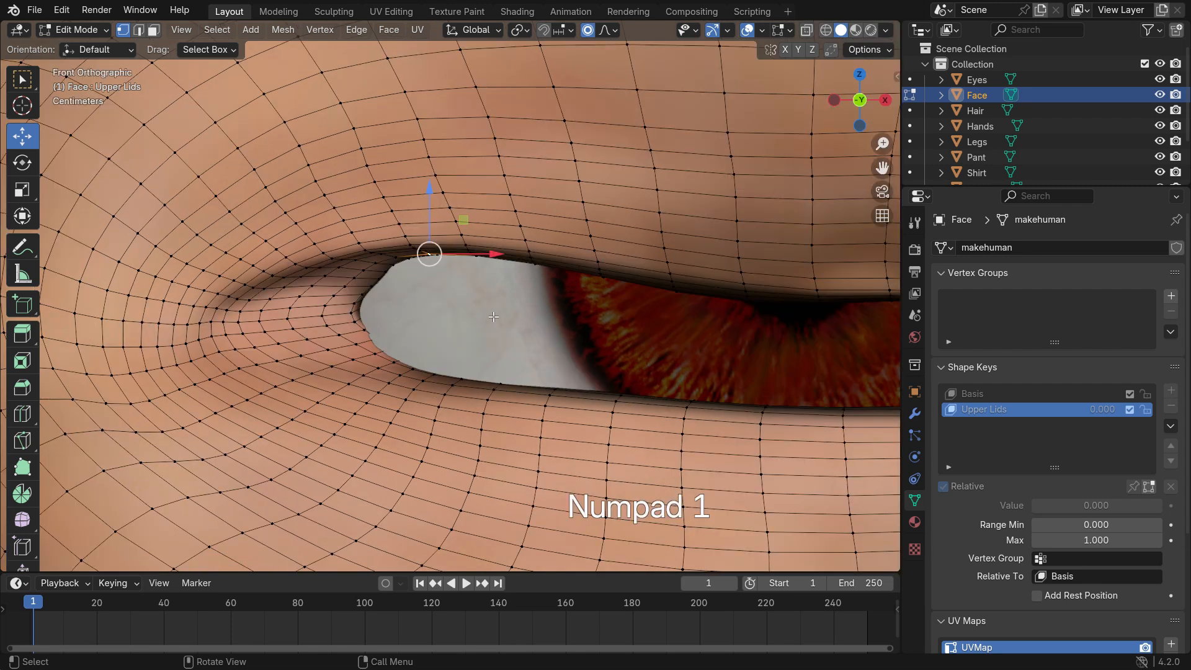
{"action": "scroll", "coordinate": [453, 344], "scroll_direction": "down", "scroll_amount": 3}
{"action": "key", "text": "g"}
{"action": "right_click", "coordinate": [461, 340]}
{"action": "left_click_drag", "start_coordinate": [431, 235], "coordinate": [510, 266]}
{"action": "scroll", "coordinate": [475, 305], "scroll_direction": "up", "scroll_amount": 3}
{"action": "left_click", "coordinate": [497, 305]}
{"action": "scroll", "coordinate": [487, 316], "scroll_direction": "down", "scroll_amount": 4}
{"action": "scroll", "coordinate": [539, 319], "scroll_direction": "up", "scroll_amount": 3}
{"action": "left_click", "coordinate": [510, 317]}
{"action": "scroll", "coordinate": [506, 316], "scroll_direction": "down", "scroll_amount": 2}
{"action": "scroll", "coordinate": [466, 302], "scroll_direction": "down", "scroll_amount": 5}
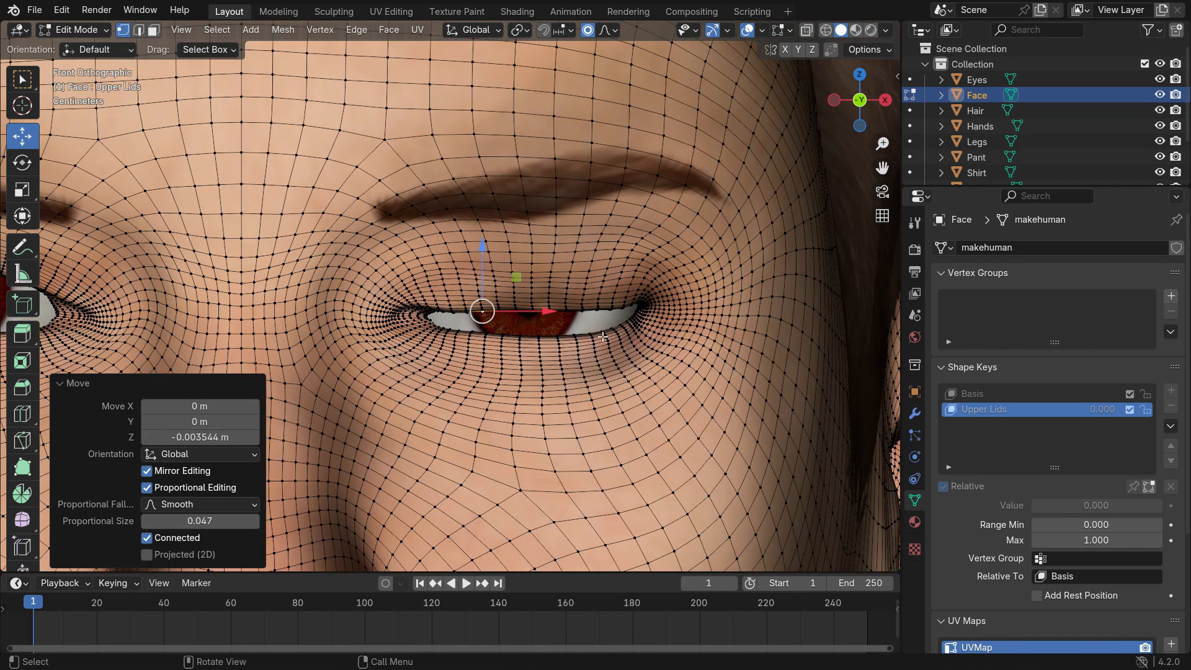
Enlarge the proportional influence and pull a point on the right eye's upper lid edge down along Z
{"action": "scroll", "coordinate": [591, 286], "scroll_direction": "down", "scroll_amount": 4}
{"action": "scroll", "coordinate": [391, 258], "scroll_direction": "up", "scroll_amount": 6}
{"action": "middle_click_drag", "start_coordinate": [391, 258], "coordinate": [404, 203]}
{"action": "left_click", "coordinate": [404, 202]}
{"action": "key", "text": "KP_1"}
{"action": "scroll", "coordinate": [459, 244], "scroll_direction": "down", "scroll_amount": 8}
{"action": "key", "text": "g"}
{"action": "scroll", "coordinate": [433, 181], "scroll_direction": "down", "scroll_amount": 13}
{"action": "left_click", "coordinate": [433, 181]}
{"action": "left_click_drag", "start_coordinate": [433, 181], "coordinate": [435, 205]}
Lower the inner part of the right eye's upper lid about 0.009 m with a proportional size of about 0.069
{"action": "scroll", "coordinate": [486, 270], "scroll_direction": "up", "scroll_amount": 5}
{"action": "middle_click_drag", "start_coordinate": [486, 270], "coordinate": [496, 267]}
{"action": "left_click", "coordinate": [505, 276]}
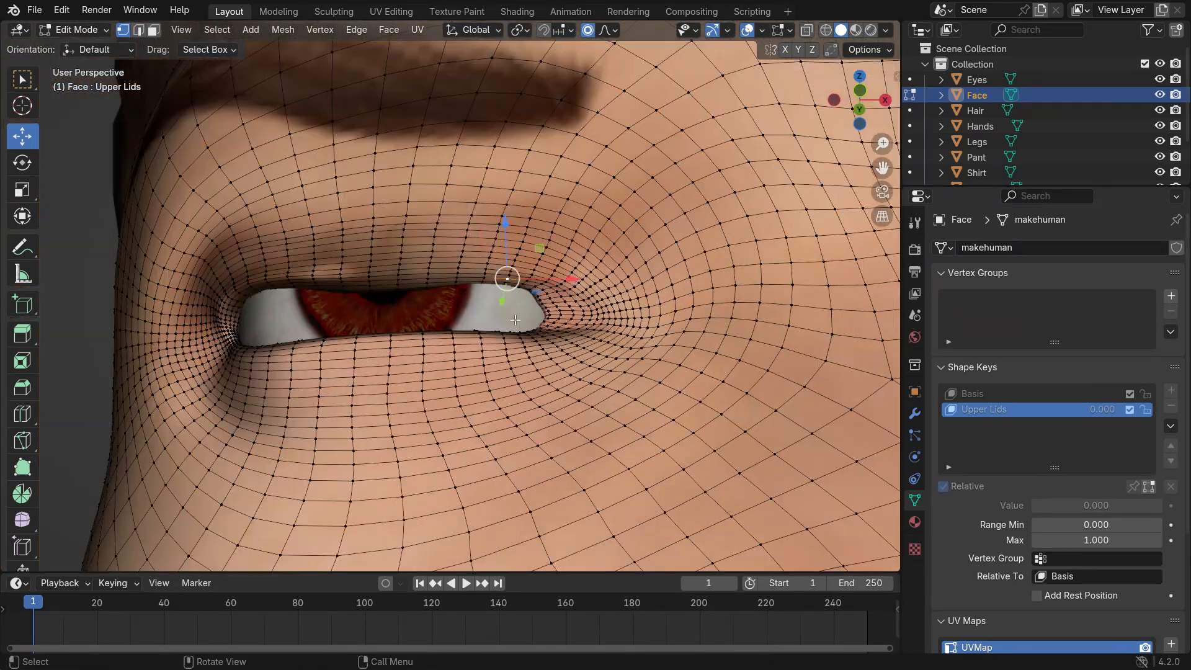
{"action": "key", "text": "KP_1"}
{"action": "key", "text": "g"}
{"action": "scroll", "coordinate": [515, 319], "scroll_direction": "up", "scroll_amount": 7}
{"action": "left_click", "coordinate": [514, 319]}
{"action": "left_click_drag", "start_coordinate": [506, 217], "coordinate": [505, 232]}
Lower a point on the outer part of the right eye's upper lid about 0.009 m along Z
{"action": "middle_click_drag", "start_coordinate": [323, 264], "coordinate": [276, 231]}
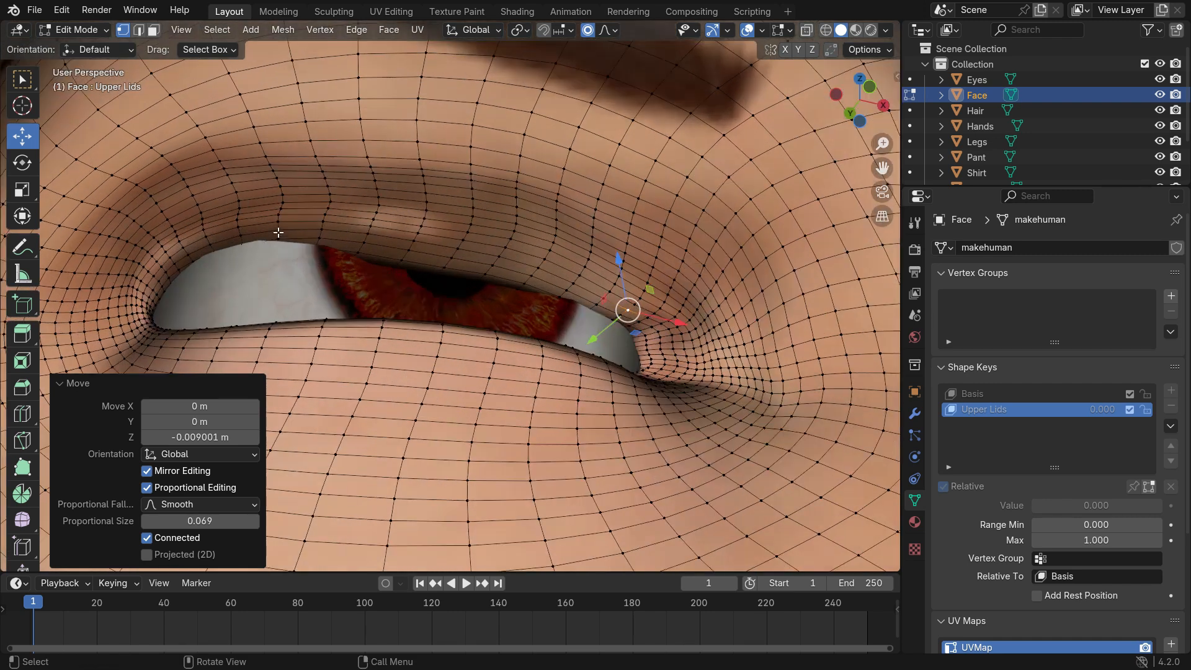
{"action": "left_click", "coordinate": [268, 245]}
{"action": "key", "text": "KP_1"}
{"action": "key", "text": "g"}
{"action": "scroll", "coordinate": [259, 274], "scroll_direction": "up", "scroll_amount": 2}
{"action": "left_click", "coordinate": [259, 274]}
{"action": "left_click_drag", "start_coordinate": [297, 195], "coordinate": [297, 207]}
Lower the right eye's upper lid near its outer corner about 0.005 m along Z
{"action": "scroll", "coordinate": [242, 255], "scroll_direction": "up", "scroll_amount": 3}
{"action": "middle_click_drag", "start_coordinate": [242, 256], "coordinate": [268, 268]}
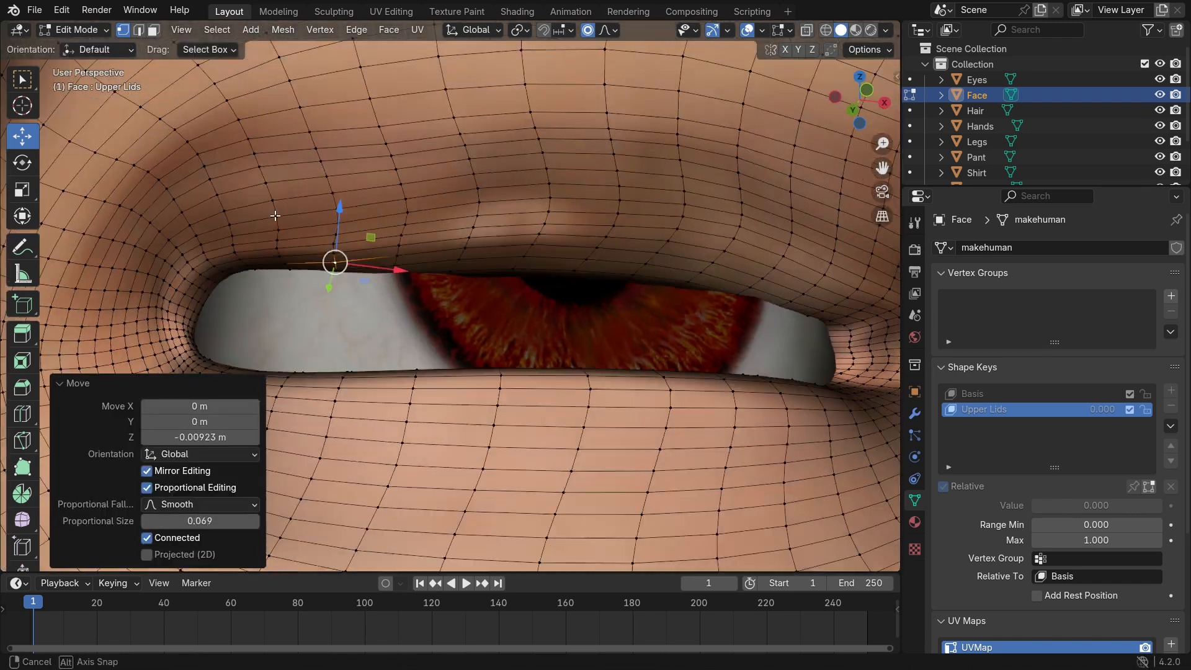
{"action": "left_click", "coordinate": [268, 279]}
{"action": "key", "text": "KP_1"}
{"action": "scroll", "coordinate": [355, 341], "scroll_direction": "down", "scroll_amount": 3}
{"action": "left_click_drag", "start_coordinate": [301, 238], "coordinate": [300, 264]}
{"action": "scroll", "coordinate": [434, 246], "scroll_direction": "down", "scroll_amount": 9}
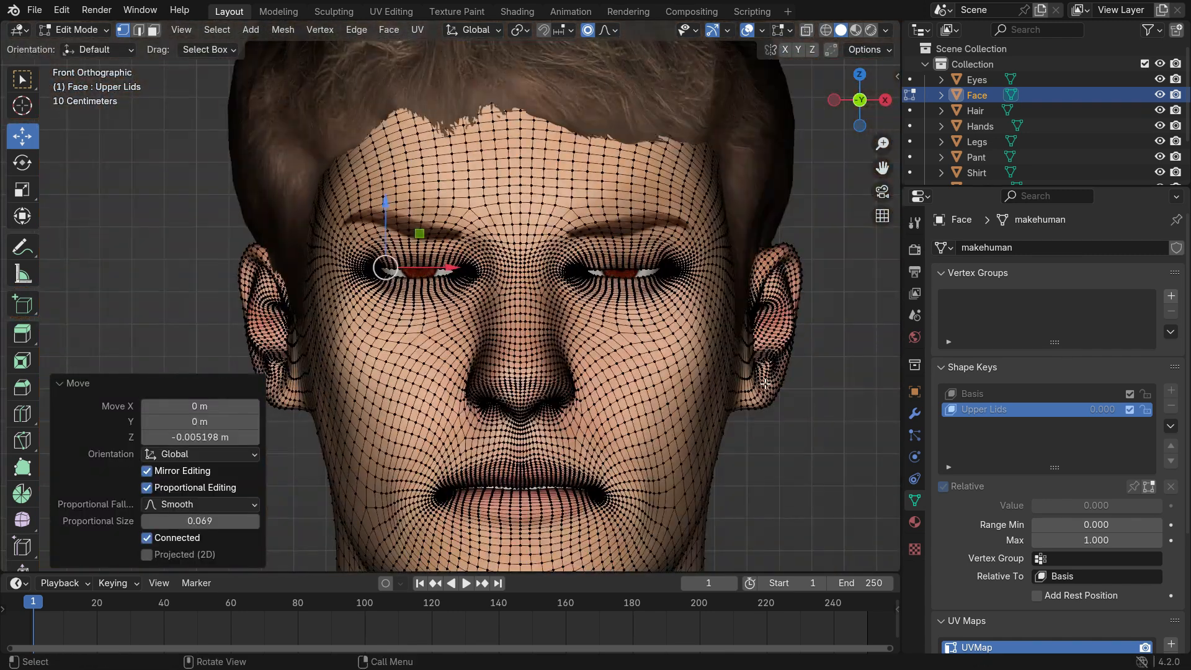
In Object Mode, set Upper Lids to 1.000 and add a shape key named Lower Lids with a value of 1.000
{"action": "key", "text": "Tab"}
{"action": "left_click_drag", "start_coordinate": [1048, 504], "coordinate": [1162, 504]}
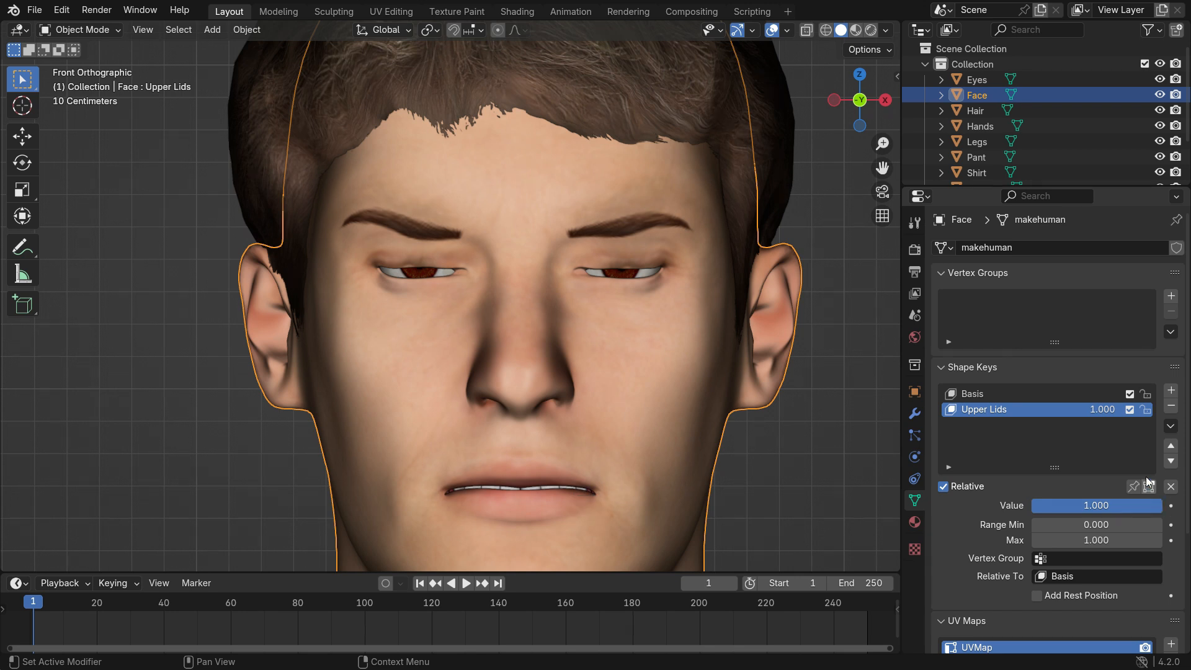
{"action": "left_click", "coordinate": [1170, 390]}
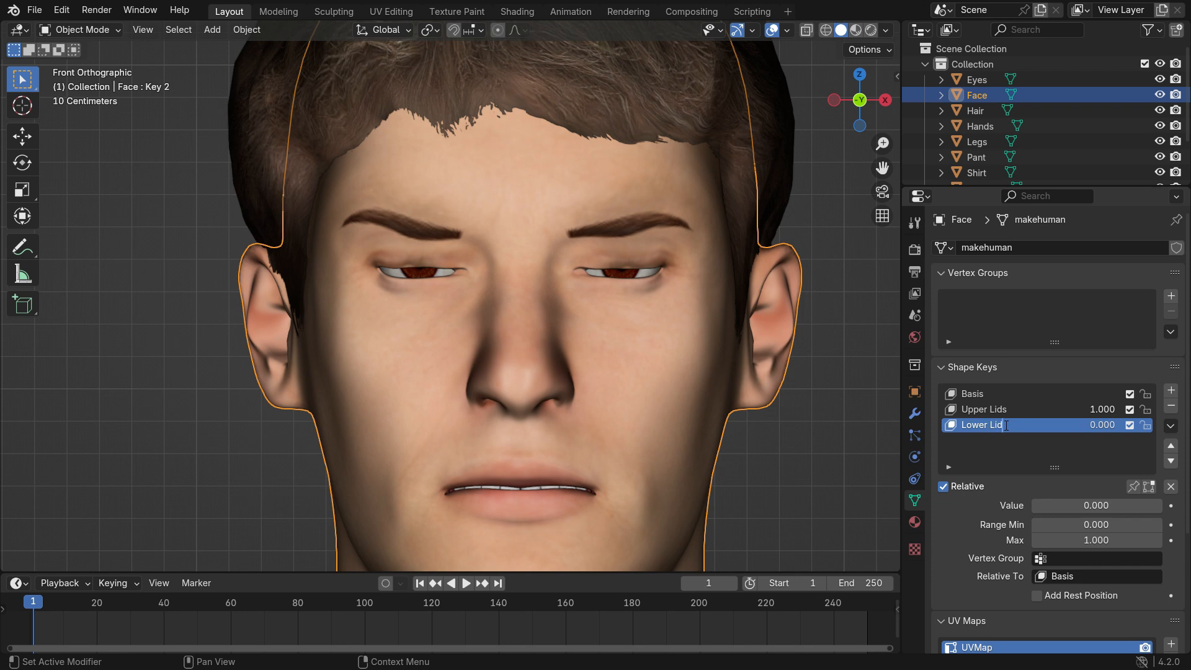
{"action": "left_click_drag", "start_coordinate": [1036, 503], "coordinate": [1162, 503]}
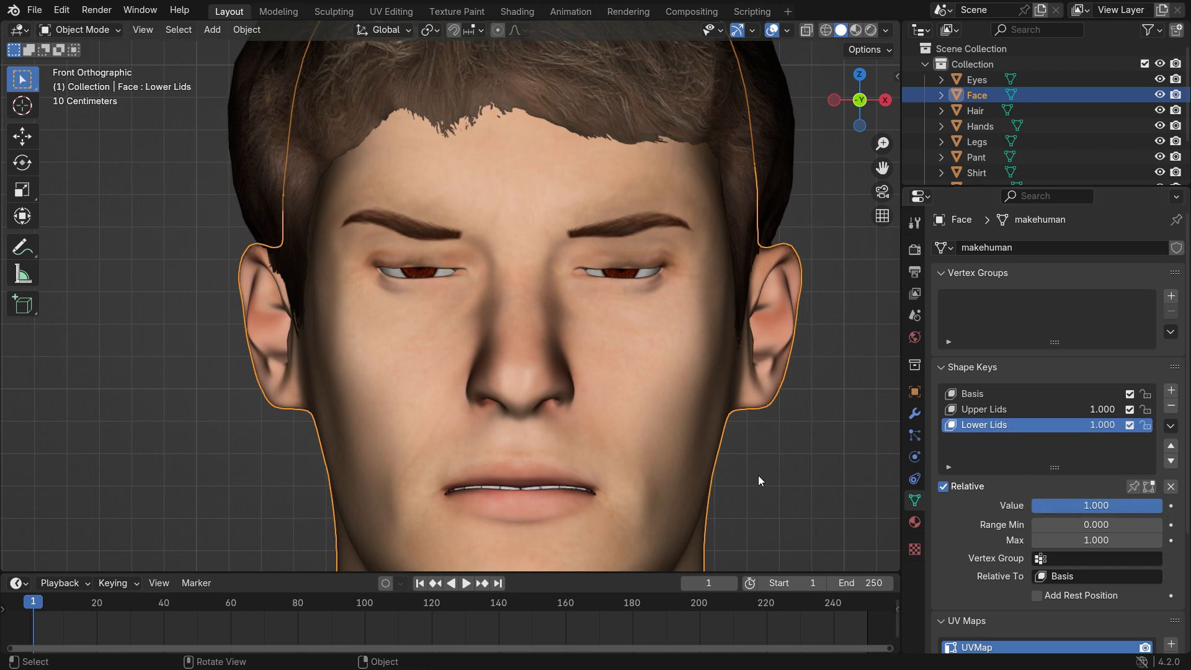
Edit the Face mesh in Lower Lids and enable Shape Key Edit Mode, toggling it to compare the lids before leaving it on
{"action": "key", "text": "Tab"}
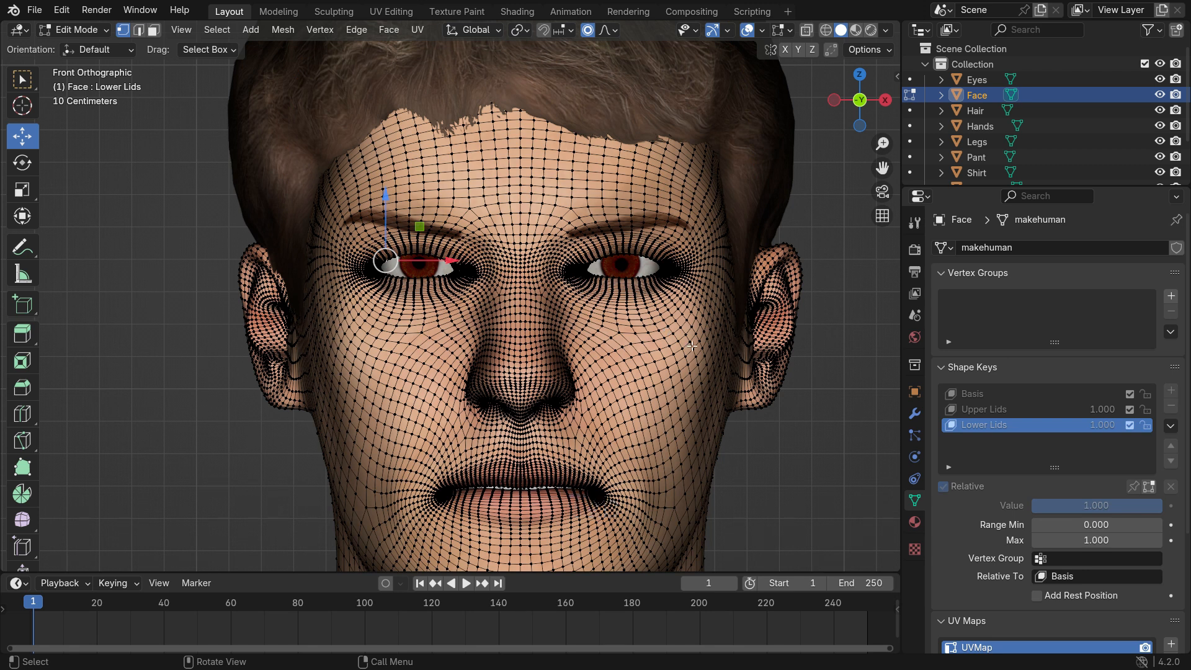
{"action": "left_click", "coordinate": [1146, 488]}
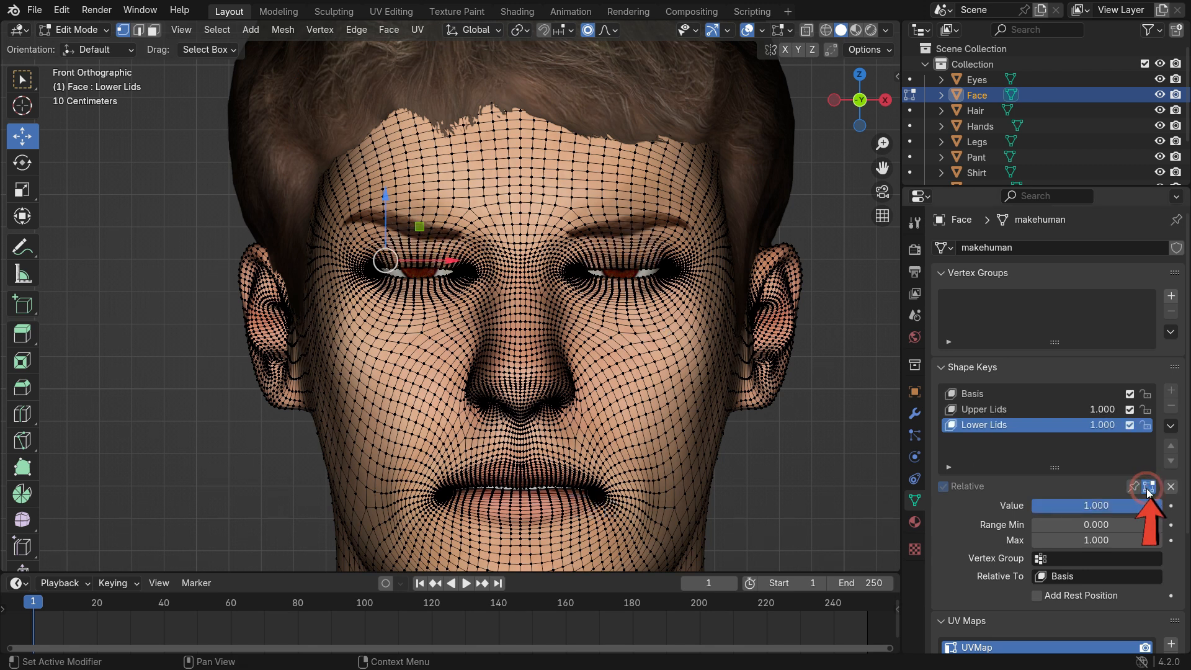
{"action": "scroll", "coordinate": [628, 265], "scroll_direction": "up", "scroll_amount": 2}
{"action": "scroll", "coordinate": [629, 264], "scroll_direction": "up", "scroll_amount": 5}
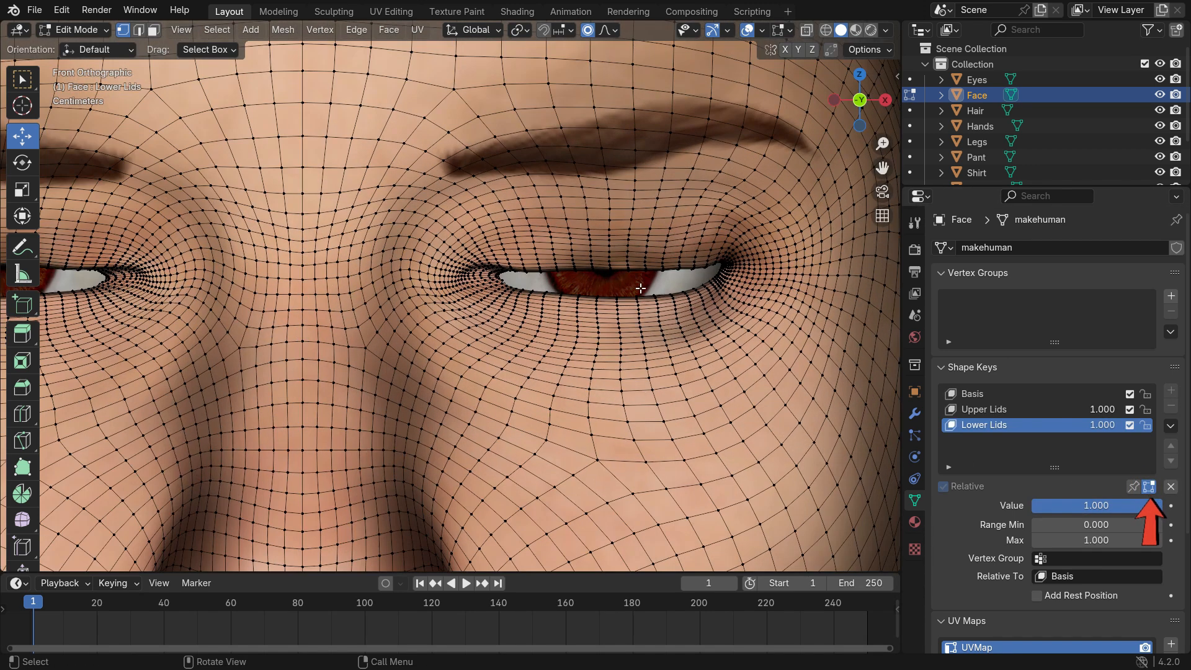
{"action": "left_click", "coordinate": [1148, 485]}
{"action": "left_click", "coordinate": [1149, 485]}
{"action": "left_click", "coordinate": [1149, 486]}
{"action": "left_click", "coordinate": [1149, 485]}
Enlarge the proportional influence and raise the middle of the left eye's lower lid along Z
{"action": "left_click", "coordinate": [605, 311]}
{"action": "middle_click_drag", "start_coordinate": [634, 285], "coordinate": [653, 343]}
{"action": "key", "text": "KP_1"}
{"action": "key", "text": "g"}
{"action": "scroll", "coordinate": [535, 331], "scroll_direction": "down", "scroll_amount": 4}
{"action": "left_click", "coordinate": [535, 331]}
{"action": "left_click_drag", "start_coordinate": [536, 273], "coordinate": [537, 228]}
Reposition further points along the left eye's lower lid edge and raise them toward the upper lid, with a proportional size of about 0.057
{"action": "scroll", "coordinate": [694, 268], "scroll_direction": "up", "scroll_amount": 3}
{"action": "left_click", "coordinate": [642, 299]}
{"action": "scroll", "coordinate": [617, 307], "scroll_direction": "down", "scroll_amount": 3}
{"action": "left_click_drag", "start_coordinate": [634, 283], "coordinate": [648, 273]}
{"action": "scroll", "coordinate": [637, 289], "scroll_direction": "up", "scroll_amount": 2}
{"action": "key", "text": "g"}
{"action": "scroll", "coordinate": [639, 288], "scroll_direction": "up", "scroll_amount": 7}
{"action": "key", "text": "z"}
{"action": "left_click", "coordinate": [644, 268]}
{"action": "middle_click_drag", "start_coordinate": [639, 313], "coordinate": [656, 298]}
{"action": "left_click_drag", "start_coordinate": [600, 296], "coordinate": [615, 290]}
{"action": "middle_click_drag", "start_coordinate": [615, 290], "coordinate": [580, 301]}
{"action": "left_click", "coordinate": [550, 298]}
{"action": "left_click_drag", "start_coordinate": [550, 247], "coordinate": [550, 235]}
Pull the inner part of the left eye's lower lid forward about 0.010 m along Y and raise it slightly
{"action": "scroll", "coordinate": [645, 289], "scroll_direction": "down", "scroll_amount": 4}
{"action": "left_click", "coordinate": [431, 305]}
{"action": "middle_click_drag", "start_coordinate": [434, 316], "coordinate": [521, 366]}
{"action": "left_click_drag", "start_coordinate": [453, 304], "coordinate": [471, 310]}
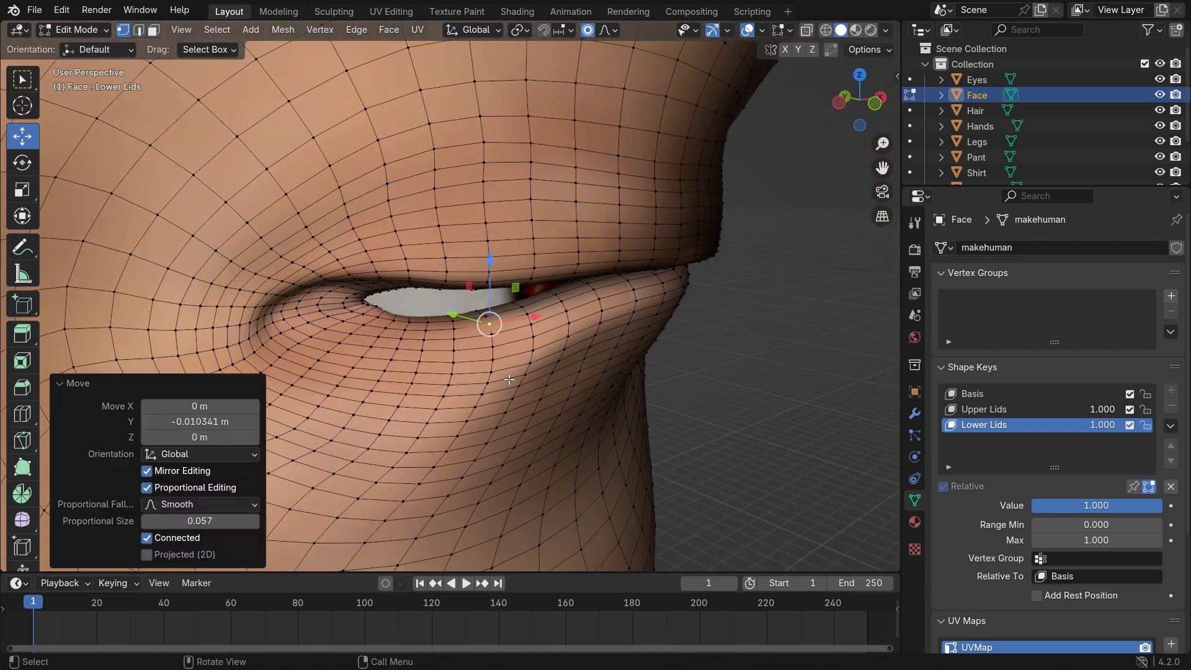
{"action": "middle_click_drag", "start_coordinate": [496, 323], "coordinate": [422, 320]}
{"action": "left_click_drag", "start_coordinate": [489, 244], "coordinate": [489, 231]}
Raise another lower lid point, and move one near the left eye's inner corner forward about 0.004 m and up along Z
{"action": "left_click", "coordinate": [630, 289]}
{"action": "left_click_drag", "start_coordinate": [630, 238], "coordinate": [630, 229]}
{"action": "middle_click_drag", "start_coordinate": [360, 338], "coordinate": [465, 347]}
{"action": "left_click", "coordinate": [437, 312]}
{"action": "left_click_drag", "start_coordinate": [385, 306], "coordinate": [395, 307]}
{"action": "left_click_drag", "start_coordinate": [447, 246], "coordinate": [448, 227]}
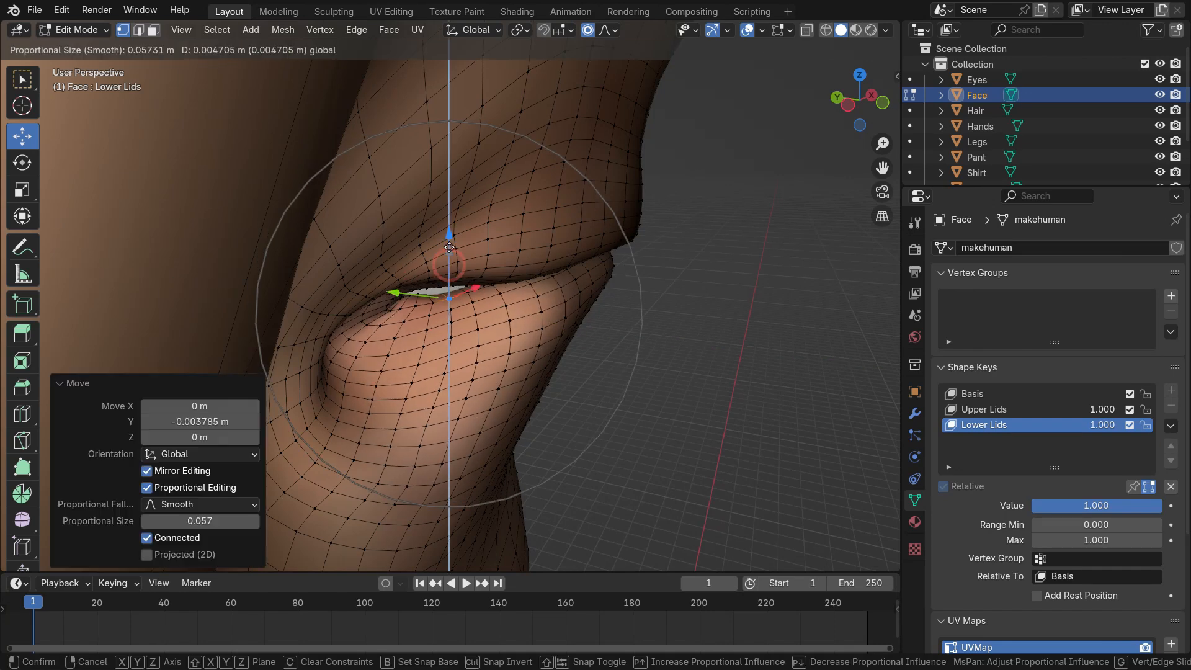
Nudge the left eye's lower lid point along Y and raise the neighbouring lid point slightly along Z
{"action": "scroll", "coordinate": [448, 249], "scroll_direction": "down", "scroll_amount": 2}
{"action": "left_click_drag", "start_coordinate": [395, 291], "coordinate": [398, 292]}
{"action": "left_click", "coordinate": [446, 299]}
{"action": "middle_click_drag", "start_coordinate": [496, 329], "coordinate": [400, 307]}
{"action": "scroll", "coordinate": [399, 307], "scroll_direction": "up", "scroll_amount": 3}
{"action": "left_click_drag", "start_coordinate": [446, 236], "coordinate": [445, 229]}
{"action": "scroll", "coordinate": [446, 260], "scroll_direction": "down", "scroll_amount": 3}
{"action": "middle_click_drag", "start_coordinate": [205, 285], "coordinate": [389, 332], "text": "shift"}
Raise a lower lid point nearer the middle of the left eye along Z, with a proportional size of about 0.069
{"action": "left_click", "coordinate": [452, 329]}
{"action": "mouse_move", "coordinate": [527, 273]}
{"action": "middle_mouse_down"}
{"action": "mouse_move", "coordinate": [511, 335]}
{"action": "mouse_move", "coordinate": [520, 266]}
{"action": "middle_mouse_up"}
{"action": "scroll", "coordinate": [522, 275], "scroll_direction": "down", "scroll_amount": 3}
{"action": "scroll", "coordinate": [520, 265], "scroll_direction": "up", "scroll_amount": 1}
{"action": "key", "text": "g"}
{"action": "scroll", "coordinate": [520, 265], "scroll_direction": "down", "scroll_amount": 2}
{"action": "left_click", "coordinate": [520, 266]}
{"action": "left_click_drag", "start_coordinate": [518, 198], "coordinate": [518, 156]}
{"action": "middle_click_drag", "start_coordinate": [518, 186], "coordinate": [546, 189]}
{"action": "scroll", "coordinate": [546, 189], "scroll_direction": "up", "scroll_amount": 2}
Raise the outer half of the left eye's lower lid along Z and push a point there slightly back along Y
{"action": "left_click", "coordinate": [401, 255]}
{"action": "left_click", "coordinate": [401, 198]}
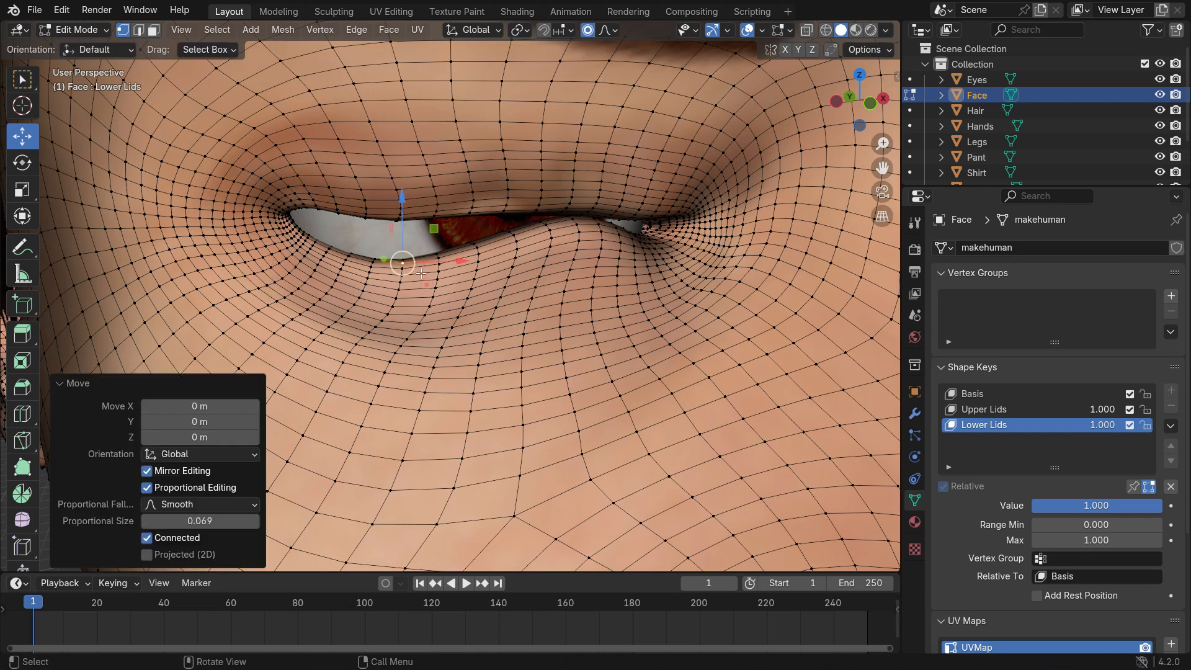
{"action": "left_click_drag", "start_coordinate": [401, 198], "coordinate": [398, 166]}
{"action": "left_click", "coordinate": [387, 166]}
{"action": "middle_click_drag", "start_coordinate": [356, 226], "coordinate": [398, 230]}
{"action": "scroll", "coordinate": [398, 230], "scroll_direction": "down", "scroll_amount": 2}
{"action": "left_click", "coordinate": [399, 225]}
{"action": "left_click_drag", "start_coordinate": [359, 228], "coordinate": [371, 228]}
Raise another point on the left eye's lower lid edge along Z toward the upper lid
{"action": "middle_click_drag", "start_coordinate": [399, 236], "coordinate": [292, 254]}
{"action": "key", "text": "g"}
{"action": "left_click", "coordinate": [291, 254]}
{"action": "left_click_drag", "start_coordinate": [481, 197], "coordinate": [481, 181]}
{"action": "middle_click_drag", "start_coordinate": [291, 260], "coordinate": [431, 273]}
Shrink the proportional influence, raise a lower lid point toward the left eye's outer corner, and push it slightly back along Y
{"action": "left_click", "coordinate": [383, 268]}
{"action": "key", "text": "g"}
{"action": "left_click", "coordinate": [385, 260]}
{"action": "key", "text": "g"}
{"action": "scroll", "coordinate": [385, 199], "scroll_direction": "up", "scroll_amount": 6}
{"action": "left_click_drag", "start_coordinate": [384, 199], "coordinate": [385, 180]}
{"action": "middle_click_drag", "start_coordinate": [322, 214], "coordinate": [335, 245]}
{"action": "left_click_drag", "start_coordinate": [334, 246], "coordinate": [345, 247]}
{"action": "middle_click_drag", "start_coordinate": [345, 246], "coordinate": [316, 229]}
Fine-tune two more points near the left eye's outer corner along Z and Y, with a proportional size of about 0.029
{"action": "left_click", "coordinate": [452, 257]}
{"action": "key", "text": "g"}
{"action": "scroll", "coordinate": [452, 257], "scroll_direction": "up", "scroll_amount": 4}
{"action": "left_click", "coordinate": [452, 257]}
{"action": "left_click_drag", "start_coordinate": [452, 195], "coordinate": [452, 188]}
{"action": "middle_click_drag", "start_coordinate": [354, 247], "coordinate": [397, 251]}
{"action": "left_click", "coordinate": [382, 249]}
{"action": "left_click_drag", "start_coordinate": [384, 189], "coordinate": [384, 197]}
{"action": "middle_click_drag", "start_coordinate": [347, 248], "coordinate": [391, 252]}
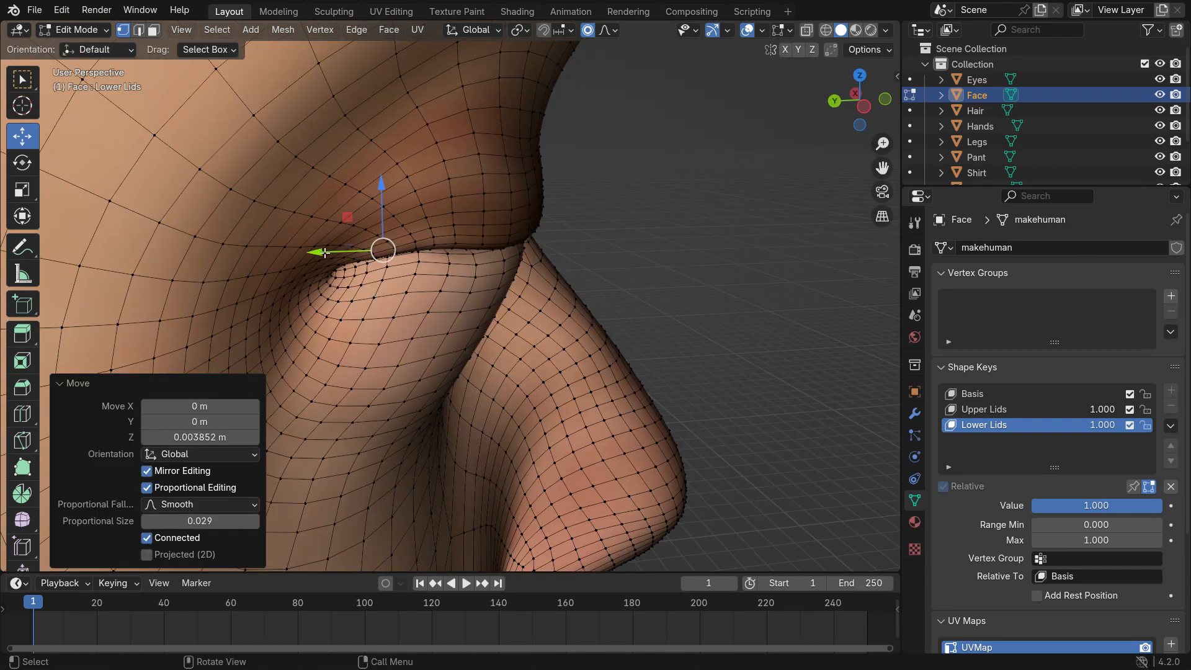
{"action": "left_click_drag", "start_coordinate": [316, 251], "coordinate": [329, 251]}
Raise the lower lid point near the left eye's inner corner about 0.011 m along Z, with a proportional size of about 0.032
{"action": "middle_click_drag", "start_coordinate": [334, 254], "coordinate": [223, 261]}
{"action": "middle_click_drag", "start_coordinate": [694, 282], "coordinate": [592, 294]}
{"action": "left_click", "coordinate": [593, 284]}
{"action": "key", "text": "g"}
{"action": "scroll", "coordinate": [592, 284], "scroll_direction": "down", "scroll_amount": 1}
{"action": "left_click", "coordinate": [592, 284]}
{"action": "left_click_drag", "start_coordinate": [591, 220], "coordinate": [591, 181]}
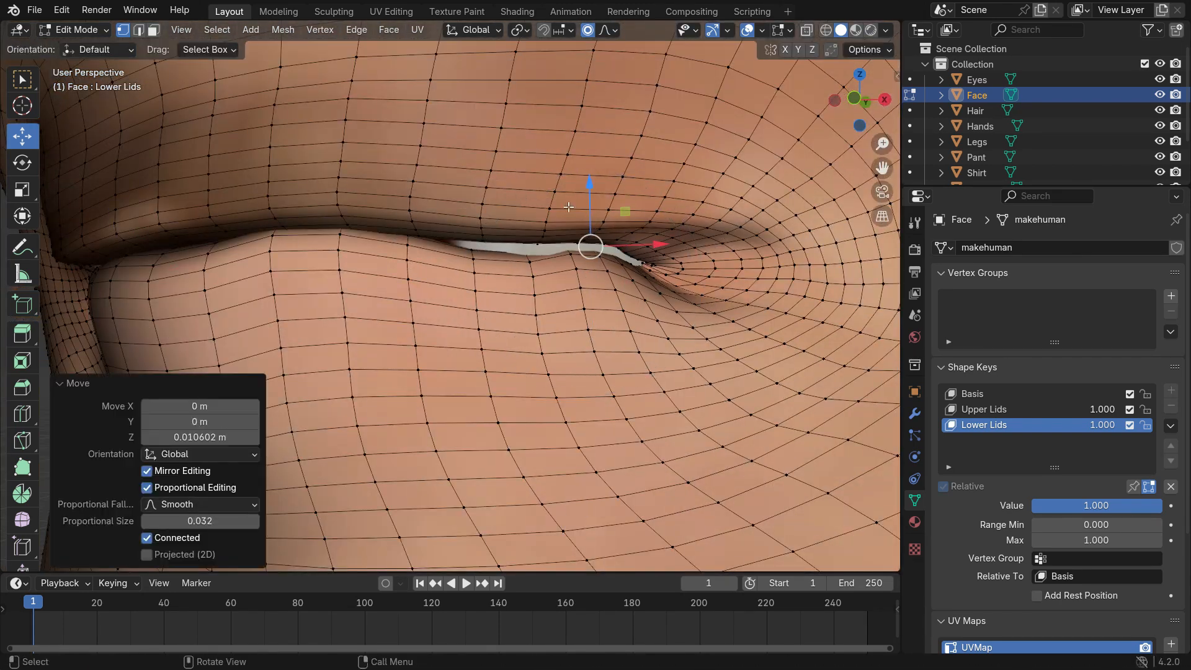
{"action": "left_click_drag", "start_coordinate": [643, 254], "coordinate": [620, 251]}
Raise the adjacent lower lid point about 0.002 m along Z, with a proportional size of about 0.020
{"action": "left_click", "coordinate": [538, 260]}
{"action": "middle_click_drag", "start_coordinate": [533, 289], "coordinate": [518, 306]}
{"action": "left_click_drag", "start_coordinate": [543, 207], "coordinate": [543, 202]}
{"action": "scroll", "coordinate": [579, 503], "scroll_direction": "down", "scroll_amount": 8}
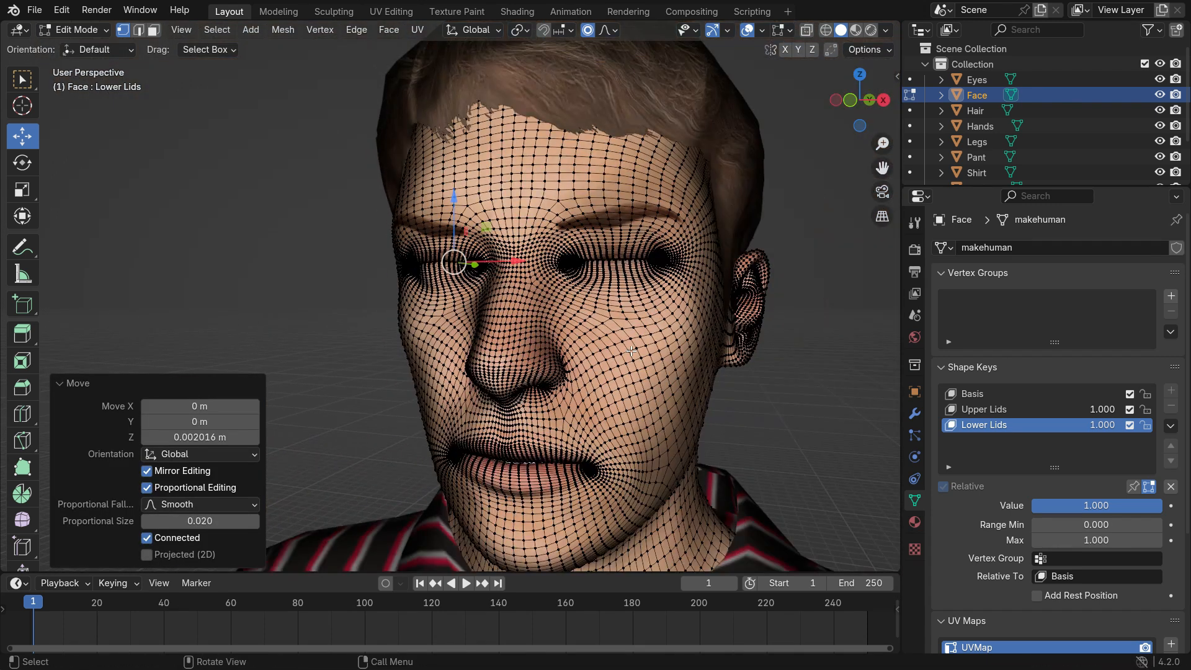
Return to Object Mode and vary the Upper Lids and Lower Lids values between 0 and 1 to test the eye closing
{"action": "key", "text": "Tab"}
{"action": "left_click_drag", "start_coordinate": [1116, 505], "coordinate": [1031, 504]}
{"action": "left_click", "coordinate": [1005, 410]}
{"action": "left_click", "coordinate": [1010, 426]}
{"action": "mouse_move", "coordinate": [1148, 507]}
{"action": "left_mouse_down"}
{"action": "mouse_move", "coordinate": [1092, 505]}
{"action": "mouse_move", "coordinate": [1161, 505]}
{"action": "left_mouse_up"}
{"action": "left_click", "coordinate": [1004, 409]}
{"action": "left_click_drag", "start_coordinate": [1053, 504], "coordinate": [1161, 505]}
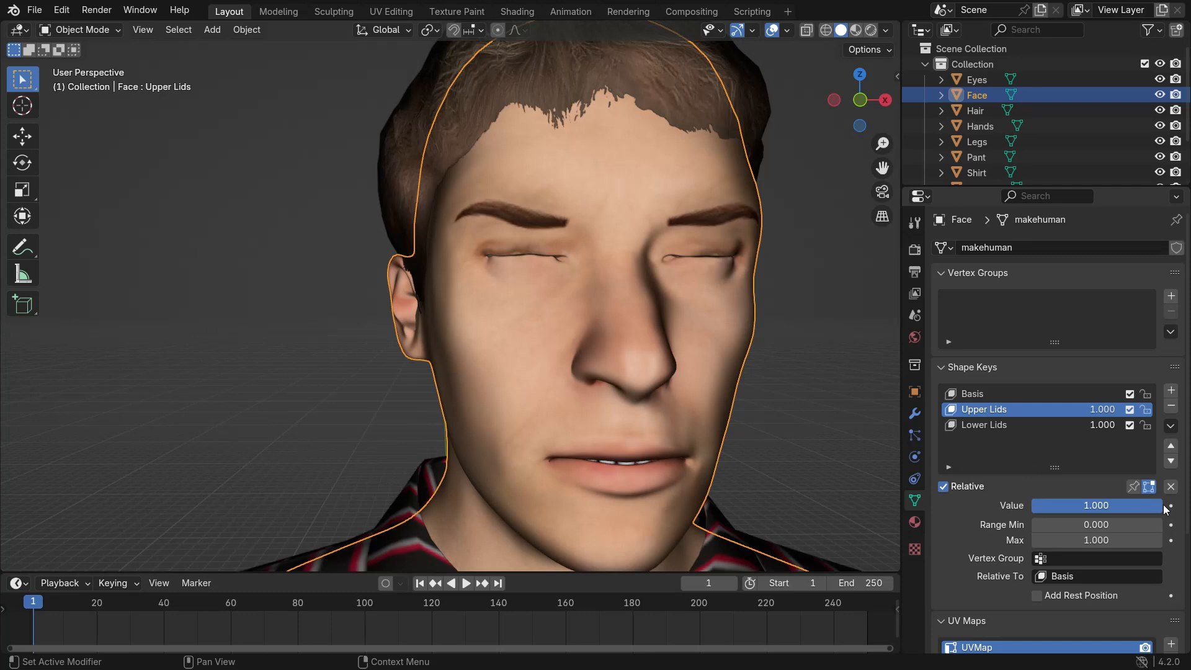
Set the Upper Lids key's Range Min to -1 and try its value over the extended range
{"action": "left_click", "coordinate": [1127, 524]}
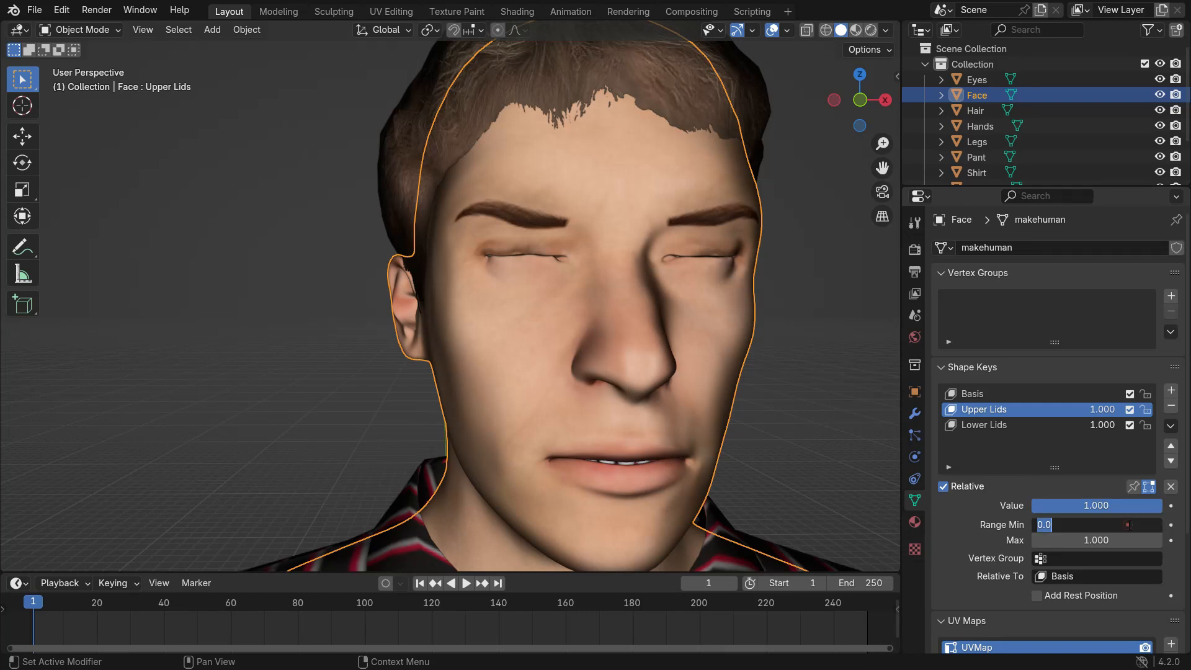
{"action": "type", "text": "-1"}
{"action": "key", "text": "Return"}
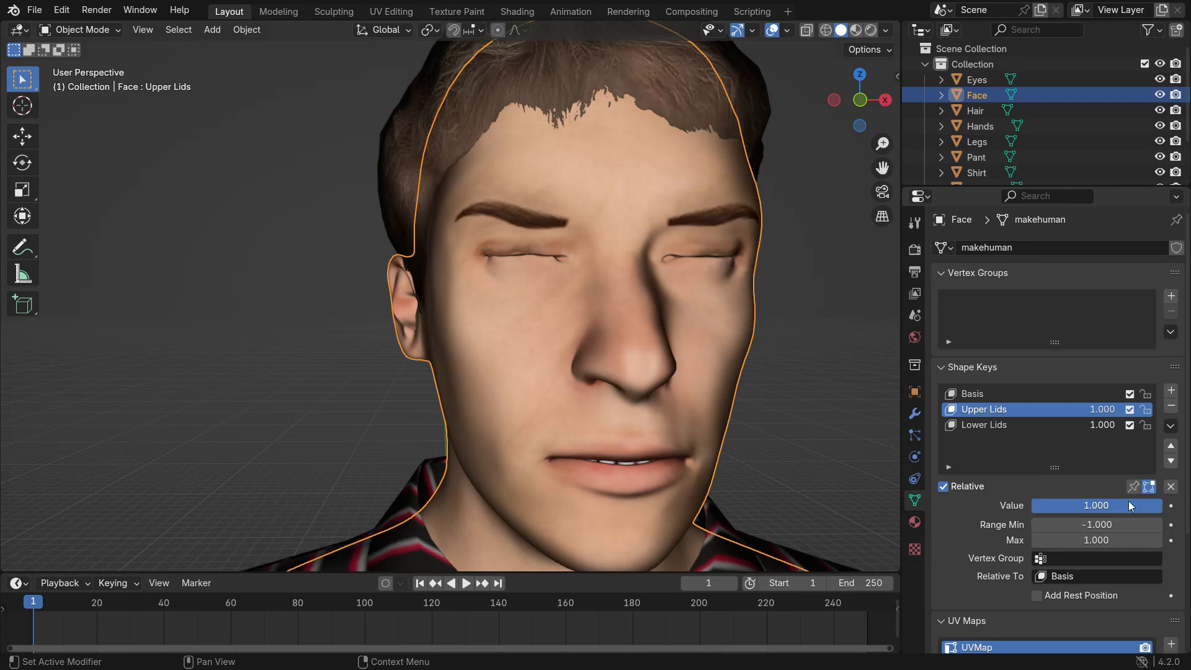
{"action": "mouse_move", "coordinate": [1096, 505]}
{"action": "left_mouse_down"}
{"action": "mouse_move", "coordinate": [992, 505]}
{"action": "mouse_move", "coordinate": [1095, 505]}
{"action": "left_mouse_up"}
Restore the Upper Lids key's Range Min to 0 and set both the Upper Lids and Lower Lids values to 0
{"action": "left_click", "coordinate": [1139, 514]}
{"action": "type", "text": "0"}
{"action": "key", "text": "Return"}
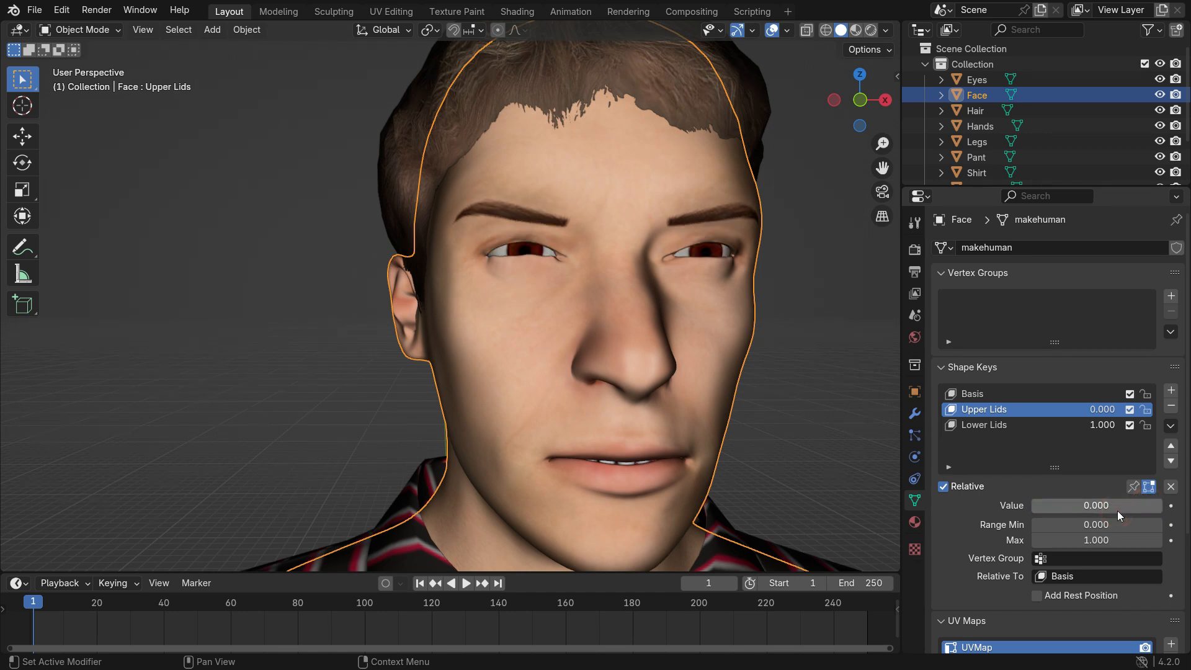
{"action": "left_click", "coordinate": [1035, 426]}
{"action": "left_click", "coordinate": [1085, 504]}
{"action": "type", "text": "0"}
{"action": "key", "text": "Return"}
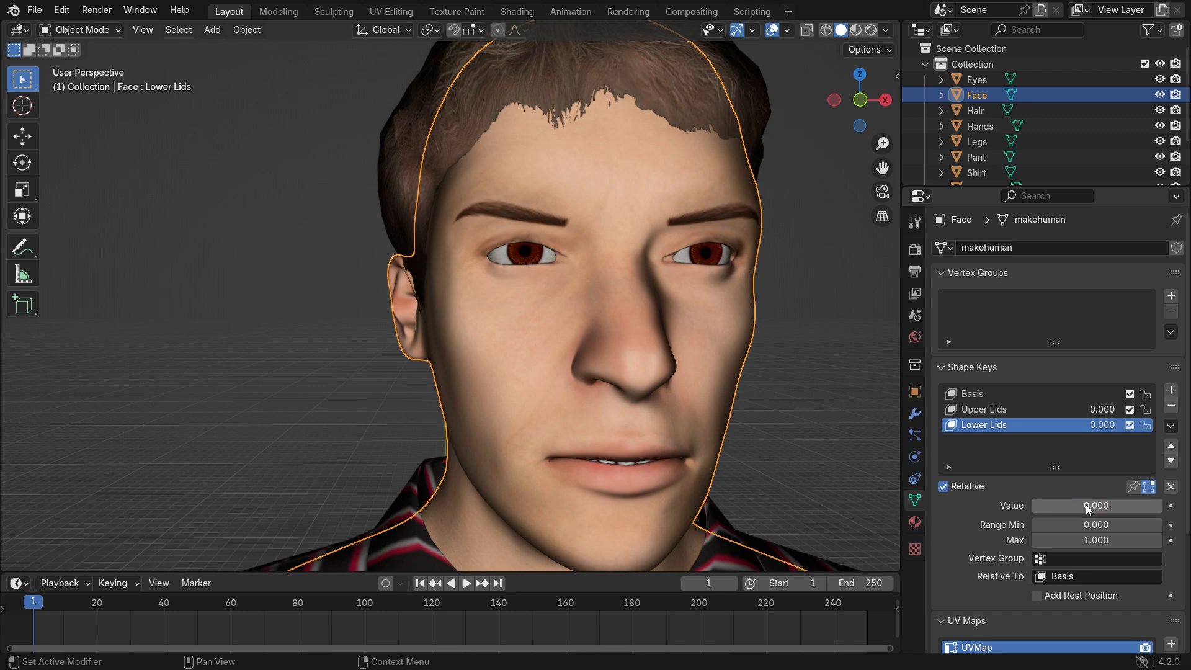
Add a shape key named Eyebrows and set its value to 1
{"action": "left_click", "coordinate": [1170, 389]}
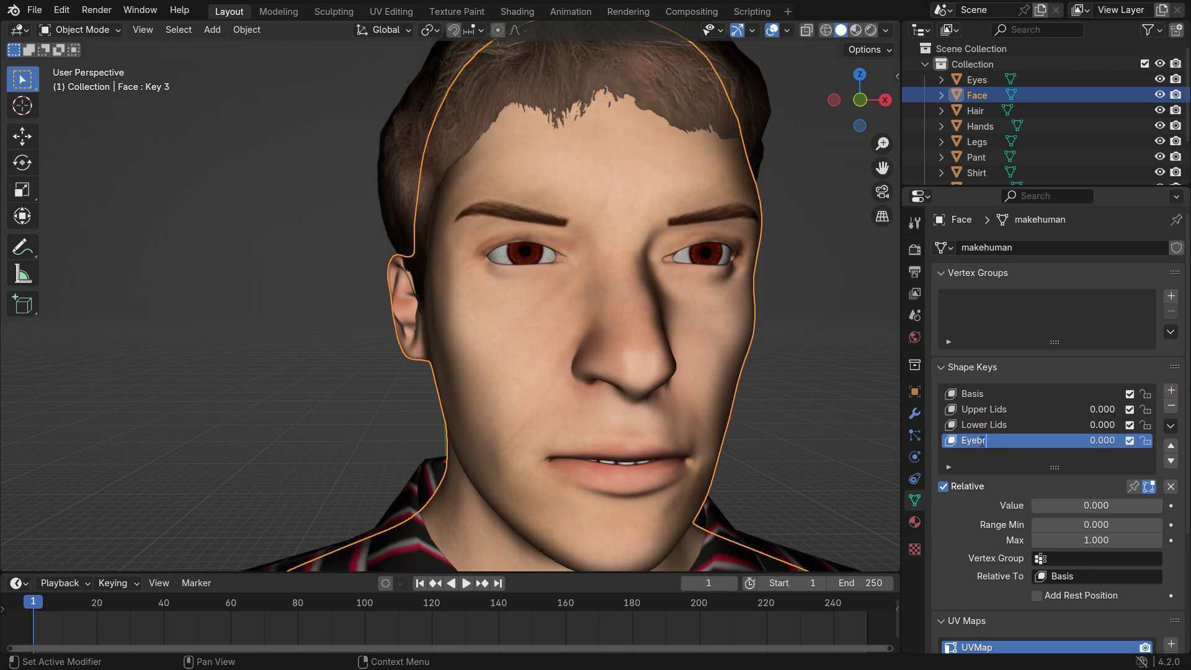
{"action": "key", "text": "Return"}
{"action": "left_click_drag", "start_coordinate": [1048, 506], "coordinate": [1178, 506]}
{"action": "key", "text": "KP_1"}
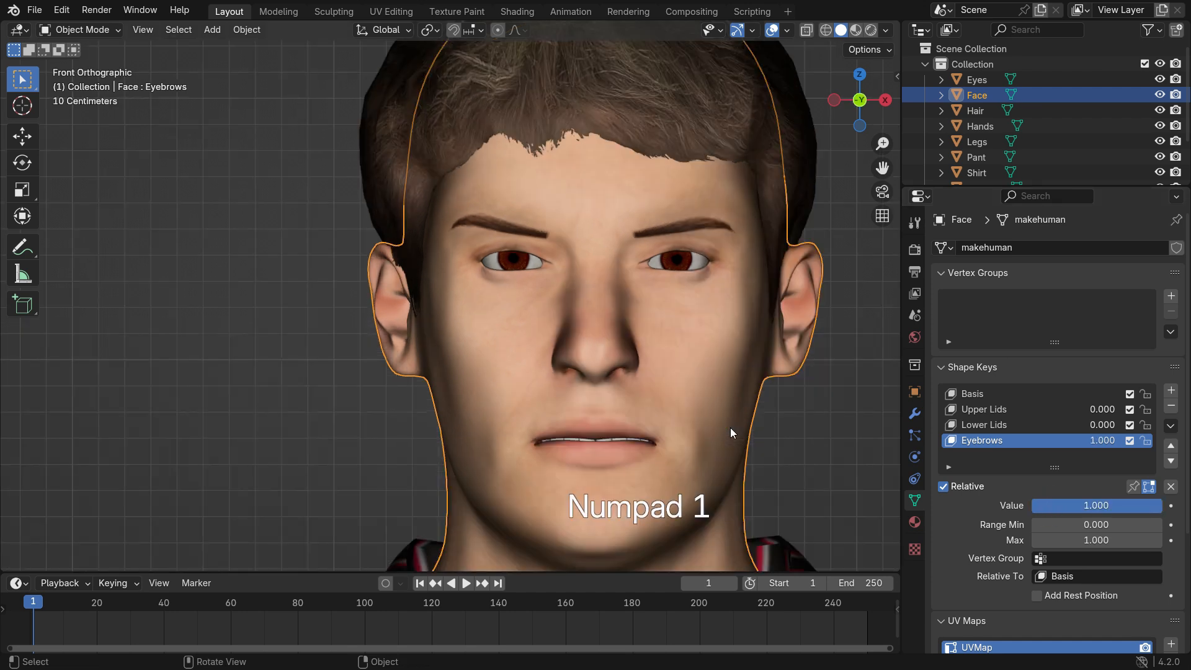
In Edit Mode, select the vertex row above the right eyebrow and raise it about 0.052 m along Z with a proportional size of 0.218
{"action": "key", "text": "Tab"}
{"action": "middle_click_drag", "start_coordinate": [722, 382], "coordinate": [561, 363], "text": "shift"}
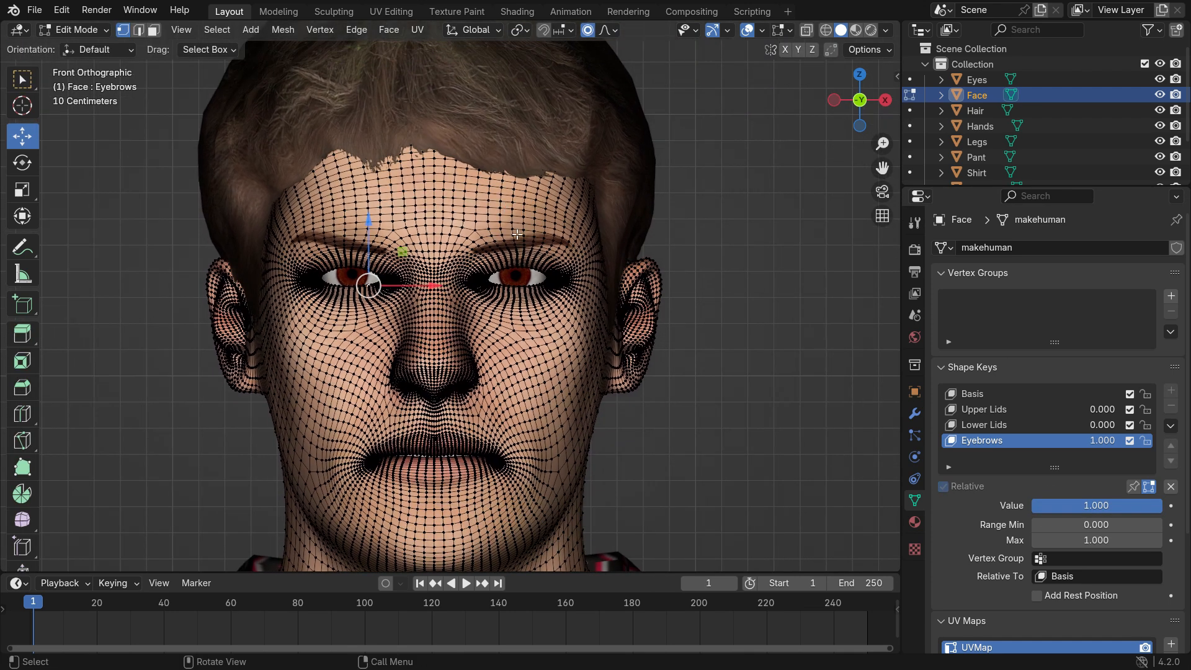
{"action": "scroll", "coordinate": [489, 234], "scroll_direction": "up", "scroll_amount": 5}
{"action": "left_click", "coordinate": [425, 225]}
{"action": "left_click", "coordinate": [669, 264], "text": "ctrl"}
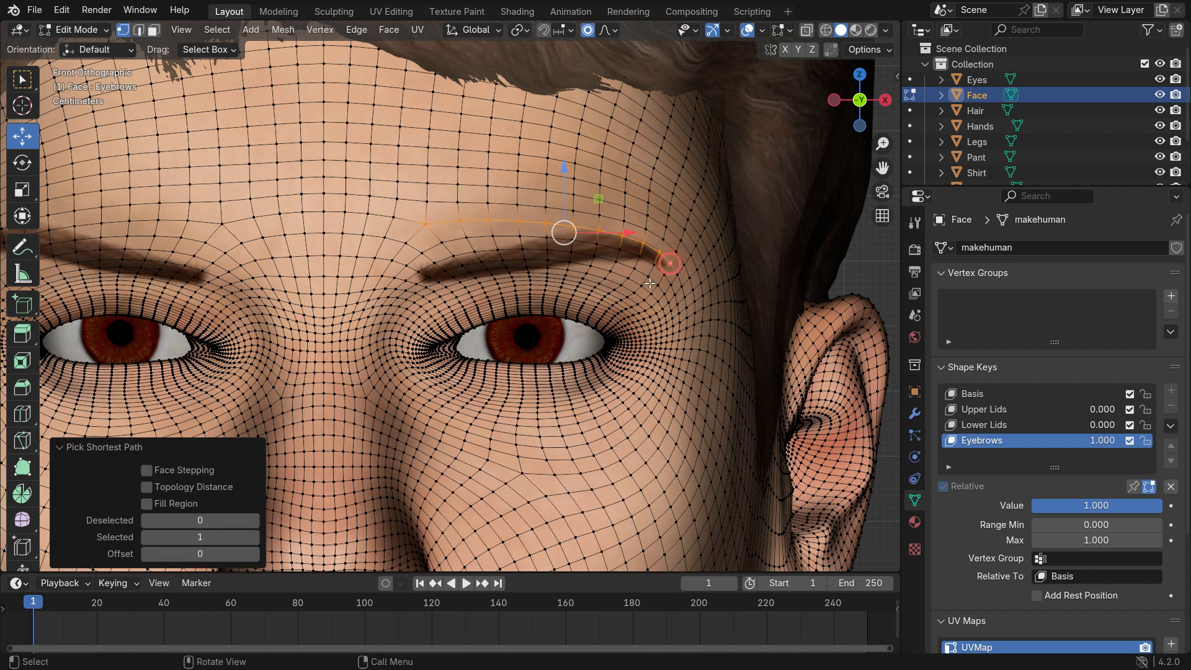
{"action": "key", "text": "g"}
{"action": "scroll", "coordinate": [632, 311], "scroll_direction": "down", "scroll_amount": 20}
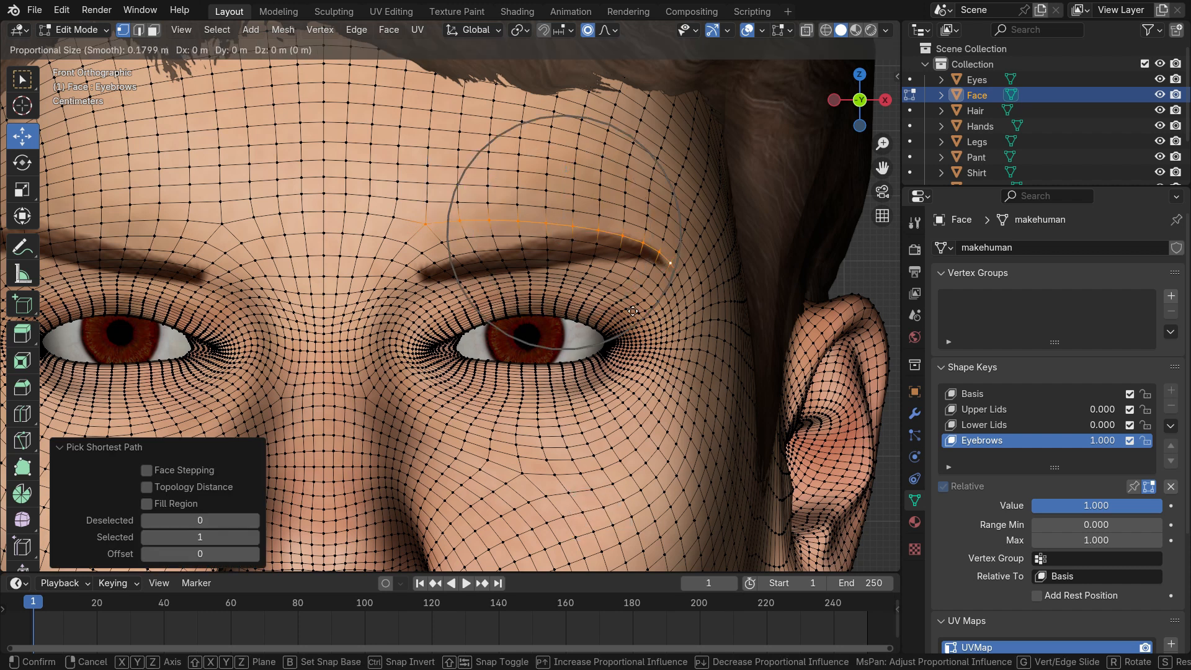
{"action": "left_click", "coordinate": [633, 310]}
{"action": "key", "text": "g"}
{"action": "key", "text": "z"}
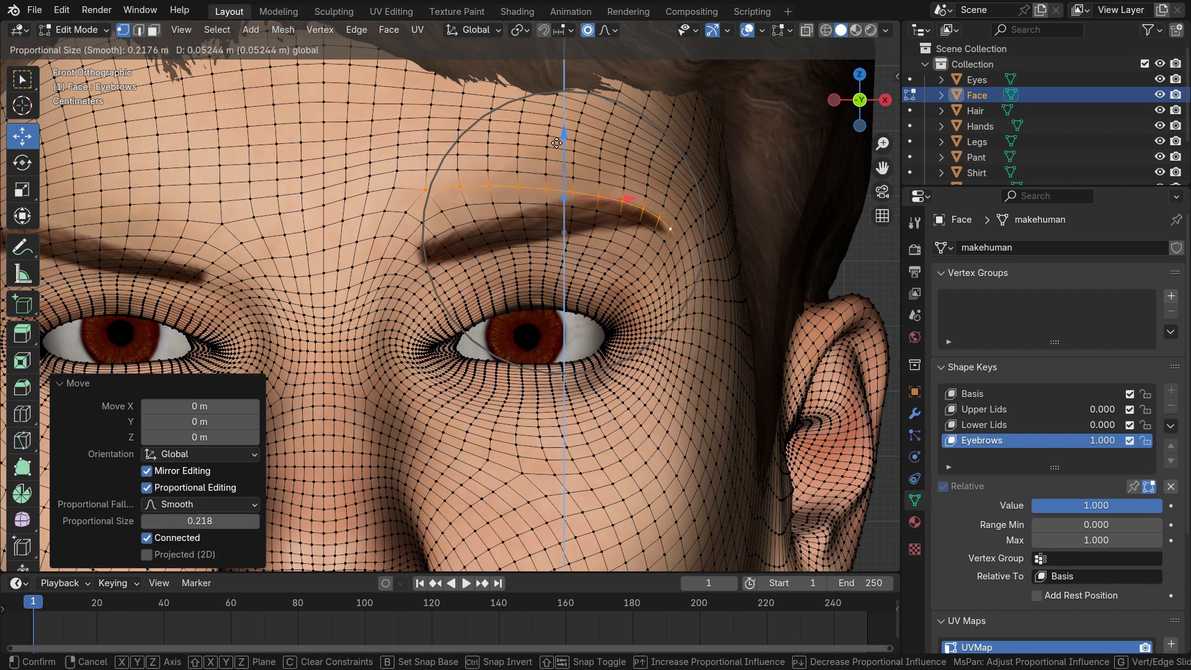
{"action": "left_click", "coordinate": [556, 143]}
{"action": "scroll", "coordinate": [623, 279], "scroll_direction": "down", "scroll_amount": 5}
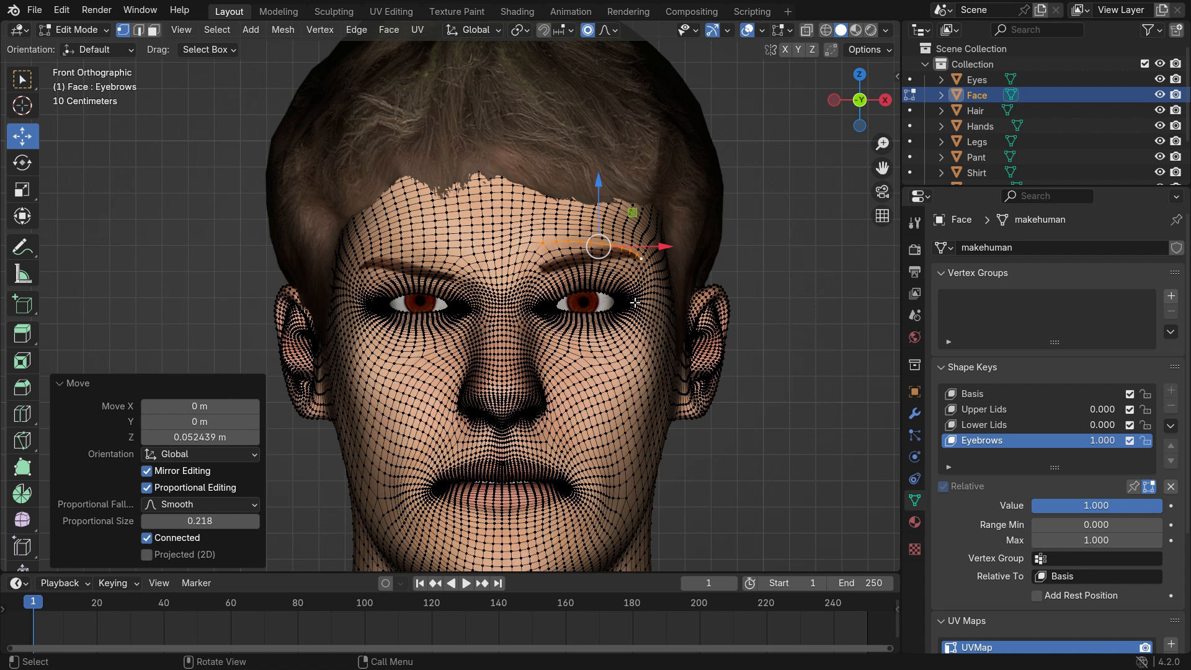
Select the matching vertex row above the left eyebrow and raise it about 0.055 m along Z
{"action": "scroll", "coordinate": [485, 282], "scroll_direction": "up", "scroll_amount": 4}
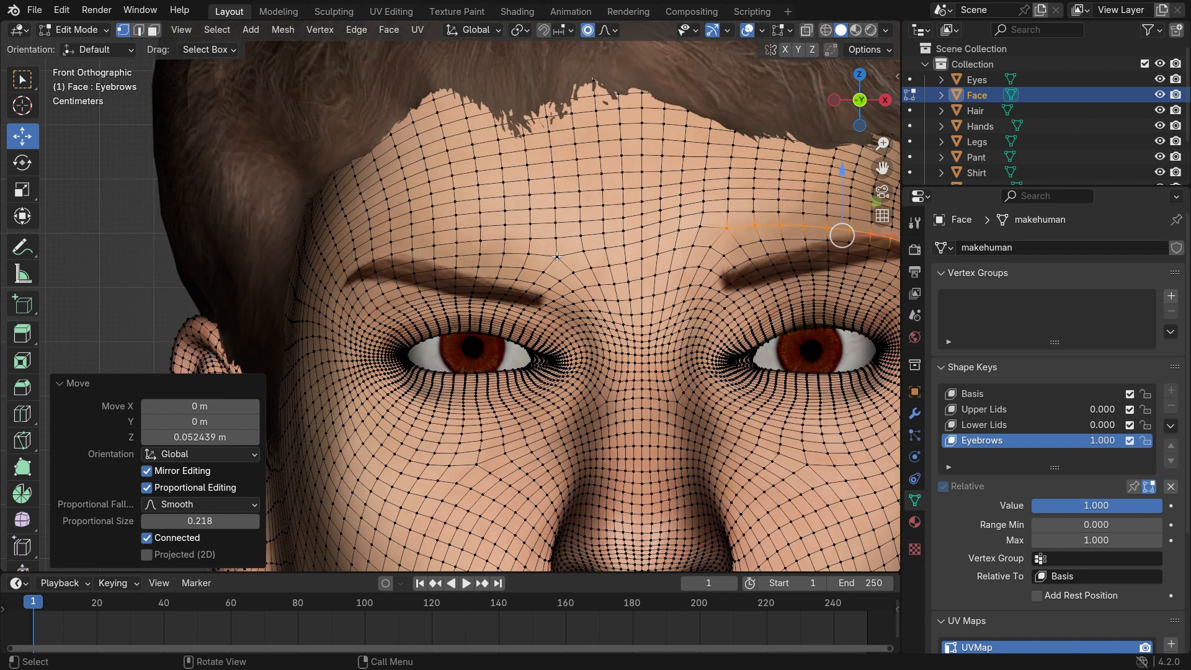
{"action": "left_click", "coordinate": [556, 256]}
{"action": "left_click", "coordinate": [385, 292], "text": "ctrl"}
{"action": "scroll", "coordinate": [487, 297], "scroll_direction": "down", "scroll_amount": 4}
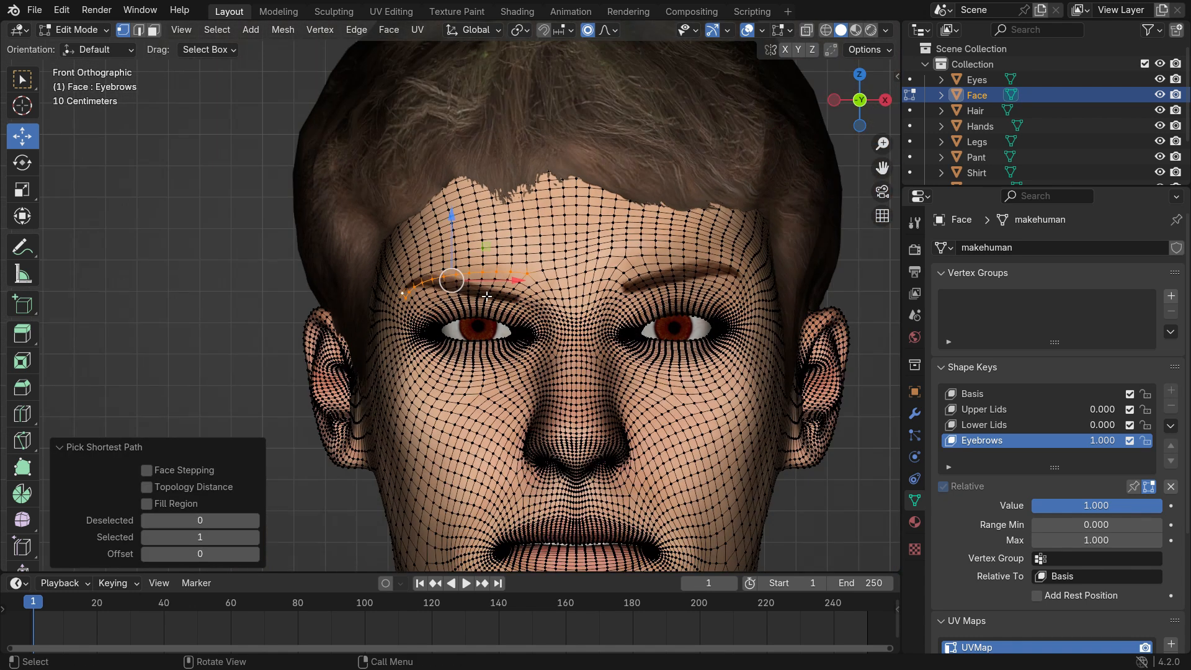
{"action": "scroll", "coordinate": [450, 240], "scroll_direction": "up", "scroll_amount": 2}
{"action": "left_click_drag", "start_coordinate": [451, 226], "coordinate": [453, 204]}
{"action": "scroll", "coordinate": [693, 308], "scroll_direction": "down", "scroll_amount": 2}
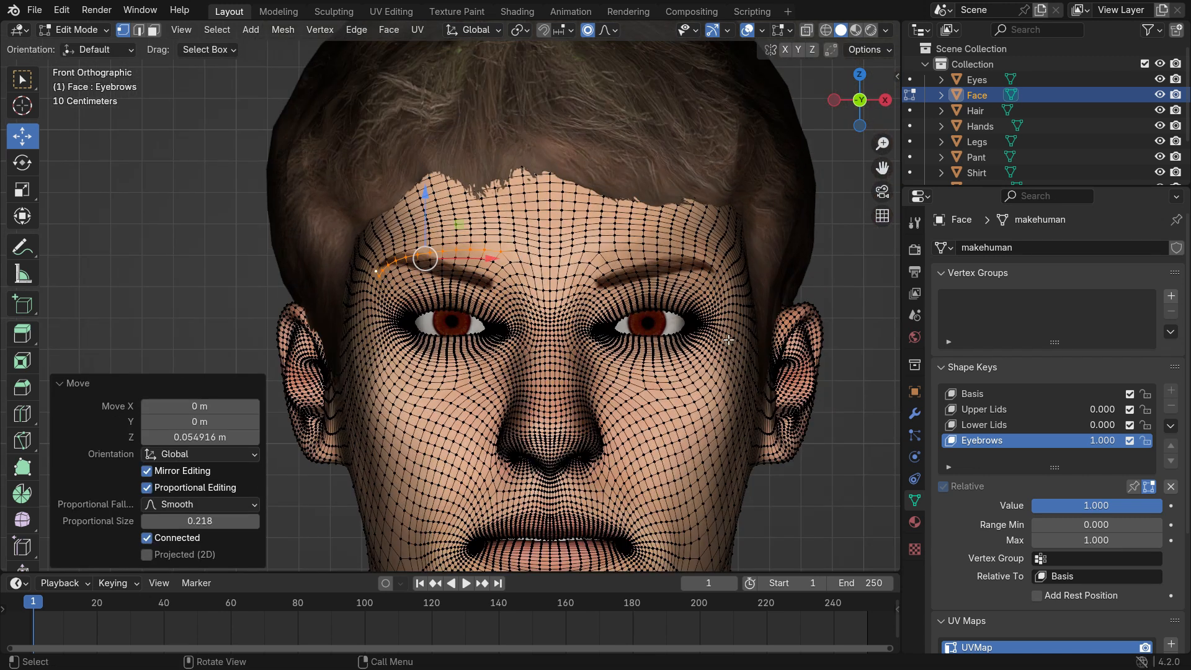
Return to Object Mode, lower the Eyebrows value to 0, and set its Range Min to -1
{"action": "key", "text": "Tab"}
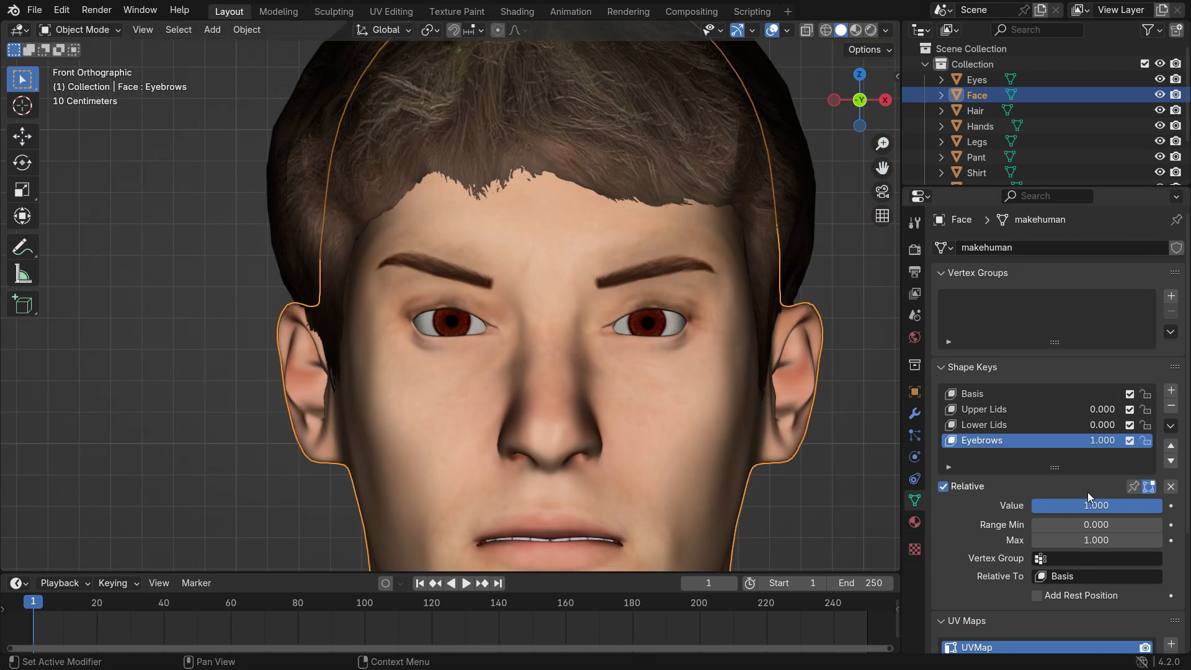
{"action": "left_click_drag", "start_coordinate": [1130, 507], "coordinate": [1042, 508]}
{"action": "left_click", "coordinate": [1094, 525]}
{"action": "type", "text": "-1"}
{"action": "key", "text": "Return"}
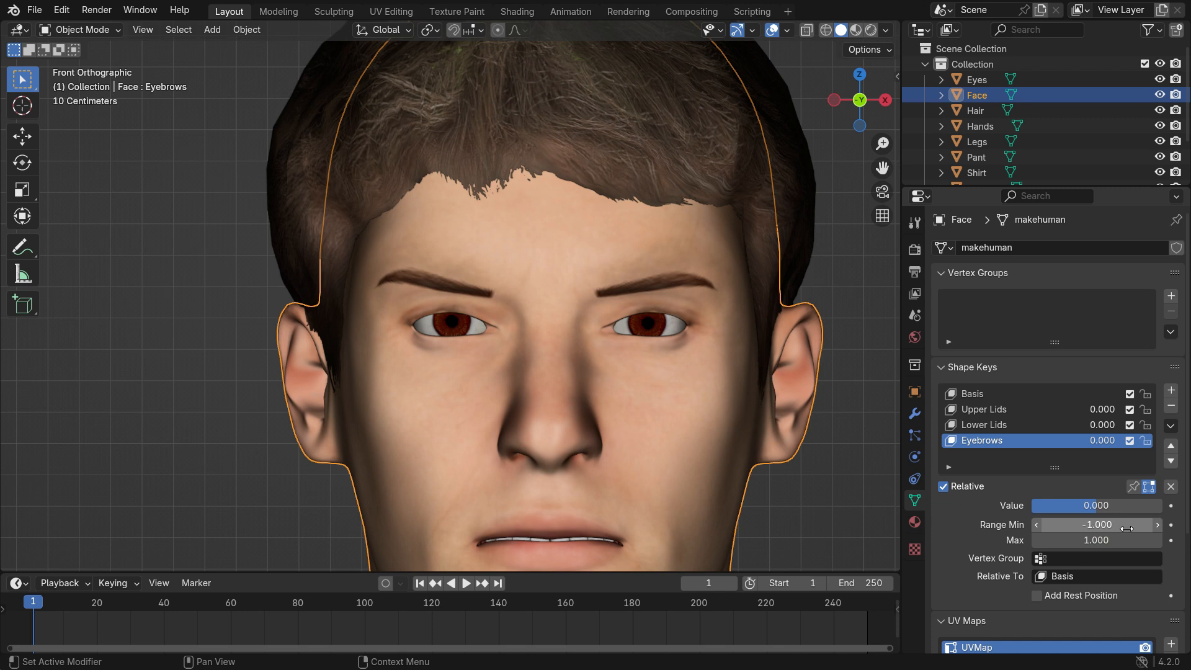
Test the Eyebrows value across its extended range and reset it to 0
{"action": "mouse_move", "coordinate": [1122, 505]}
{"action": "left_mouse_down"}
{"action": "mouse_move", "coordinate": [1054, 505]}
{"action": "mouse_move", "coordinate": [1161, 505]}
{"action": "mouse_move", "coordinate": [1033, 505]}
{"action": "mouse_move", "coordinate": [1103, 506]}
{"action": "left_mouse_up"}
{"action": "left_click", "coordinate": [1103, 506]}
{"action": "type", "text": "0"}
{"action": "key", "text": "Return"}
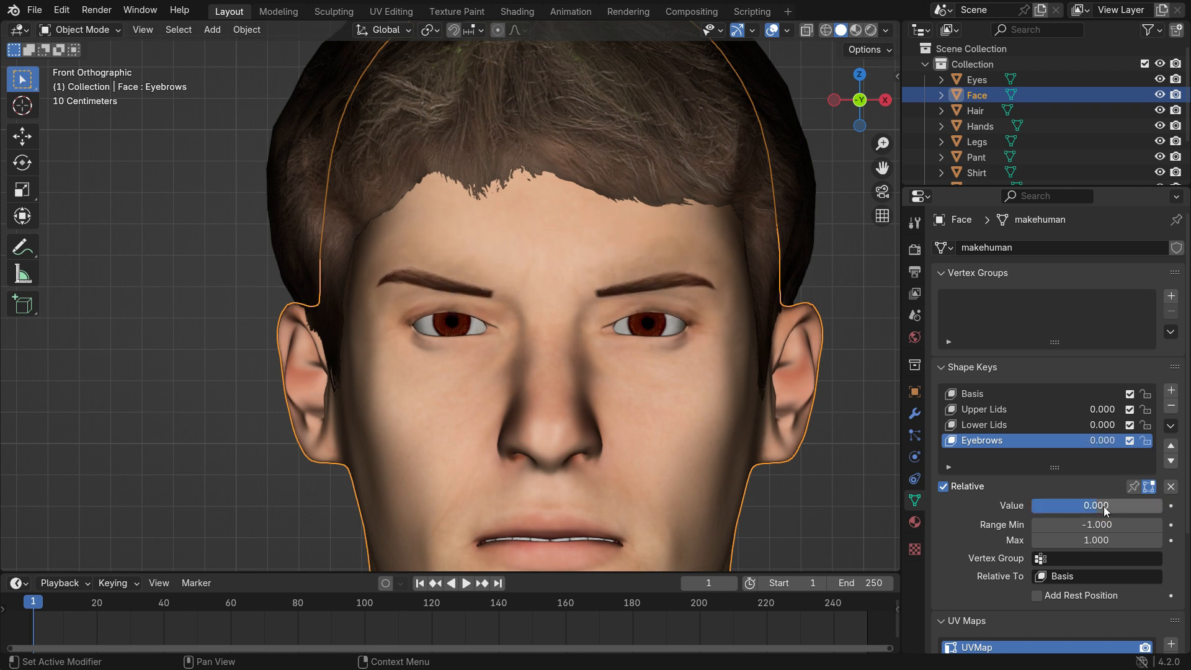
Add a shape key named Forehead at value 1 and enable X-axis mirroring in Edit Mode
{"action": "left_click", "coordinate": [1170, 390]}
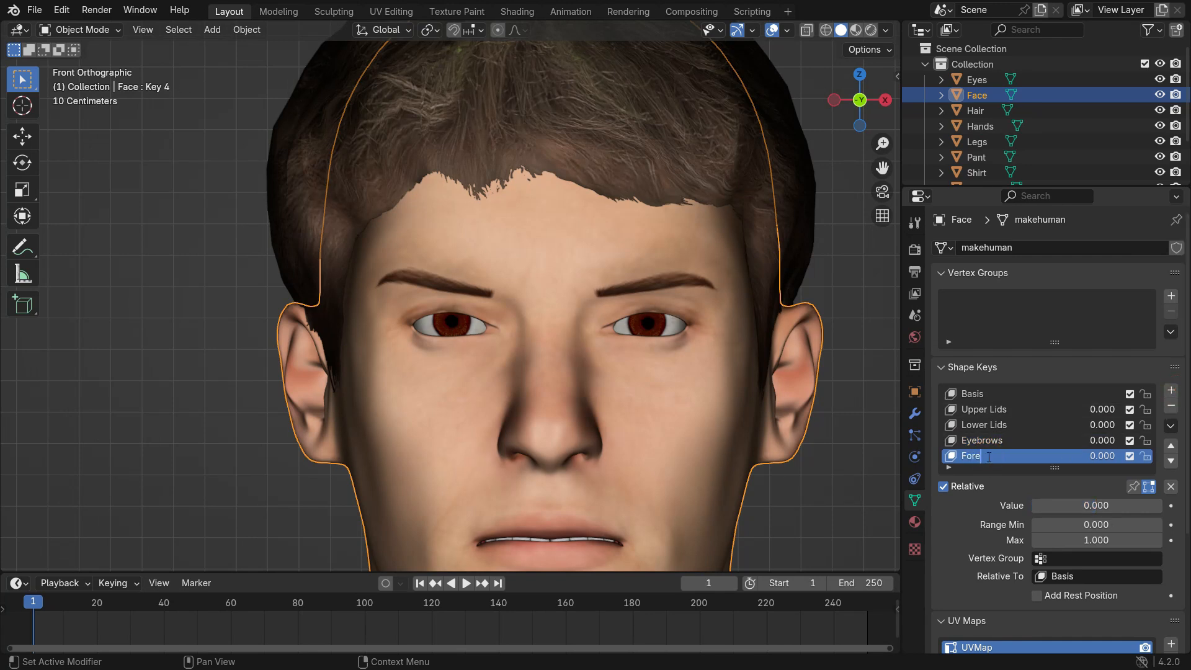
{"action": "left_click_drag", "start_coordinate": [1036, 505], "coordinate": [1166, 506]}
{"action": "key", "text": "Tab"}
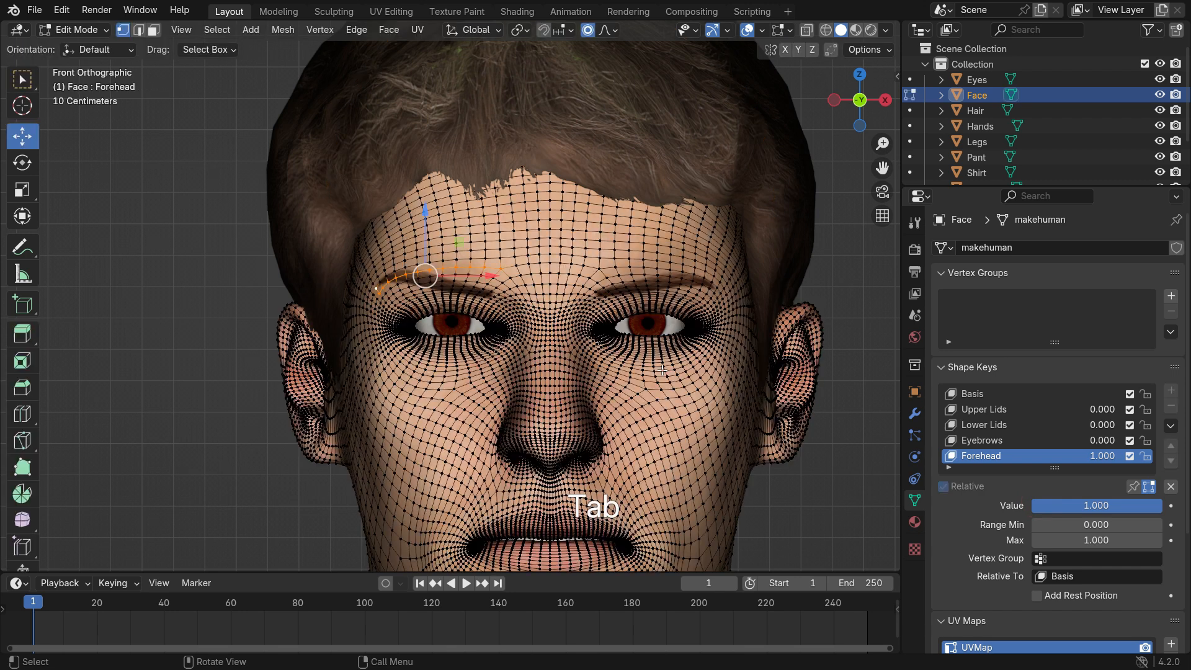
{"action": "left_click", "coordinate": [785, 49]}
{"action": "left_click", "coordinate": [888, 50]}
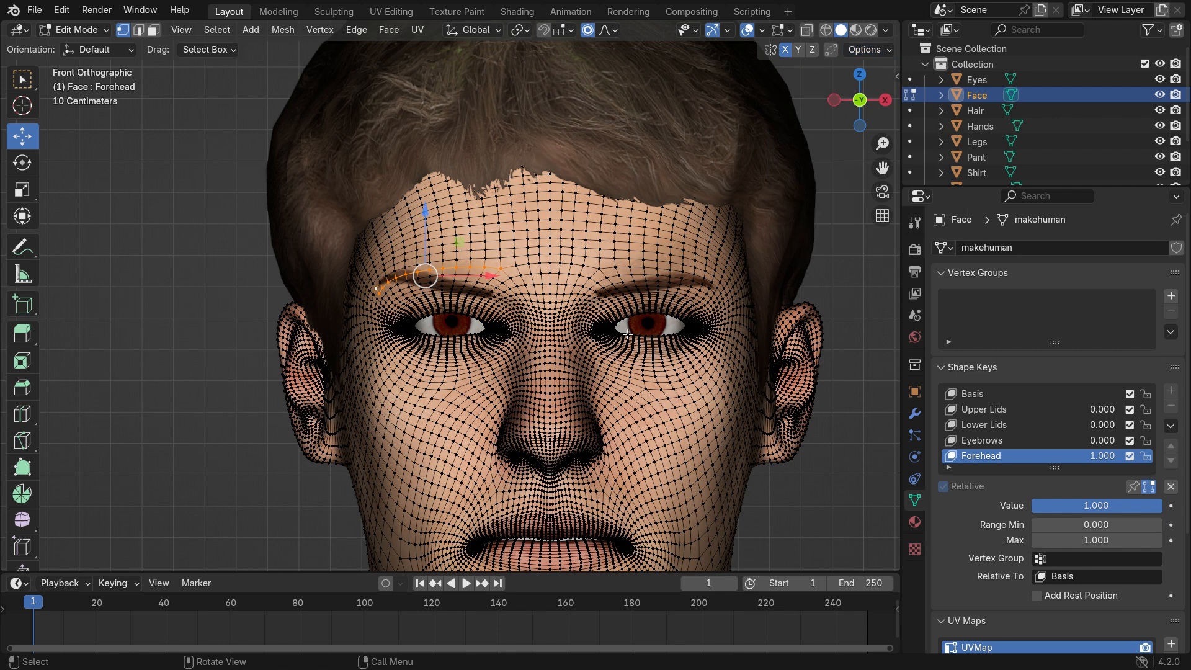
Move the vertex at the right eyebrow's inner end about -0.042 m in X and -0.057 m in Z, with proportional size 0.135
{"action": "scroll", "coordinate": [582, 284], "scroll_direction": "up", "scroll_amount": 4}
{"action": "left_click", "coordinate": [564, 282]}
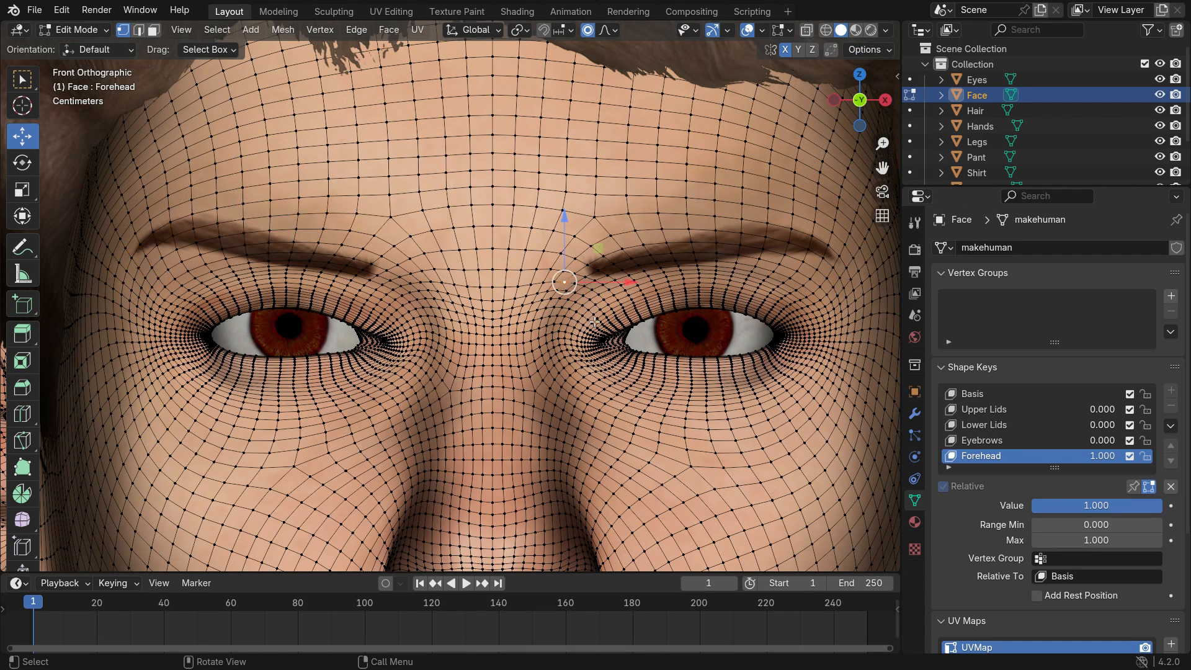
{"action": "key", "text": "g"}
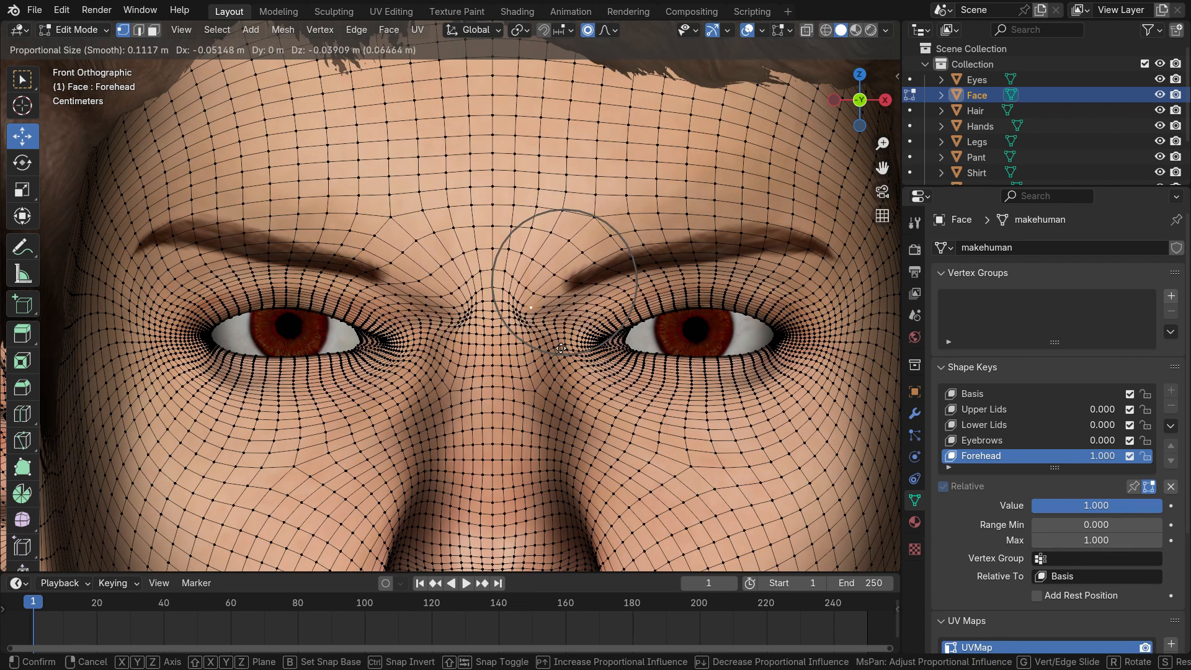
{"action": "scroll", "coordinate": [565, 351], "scroll_direction": "down", "scroll_amount": 2}
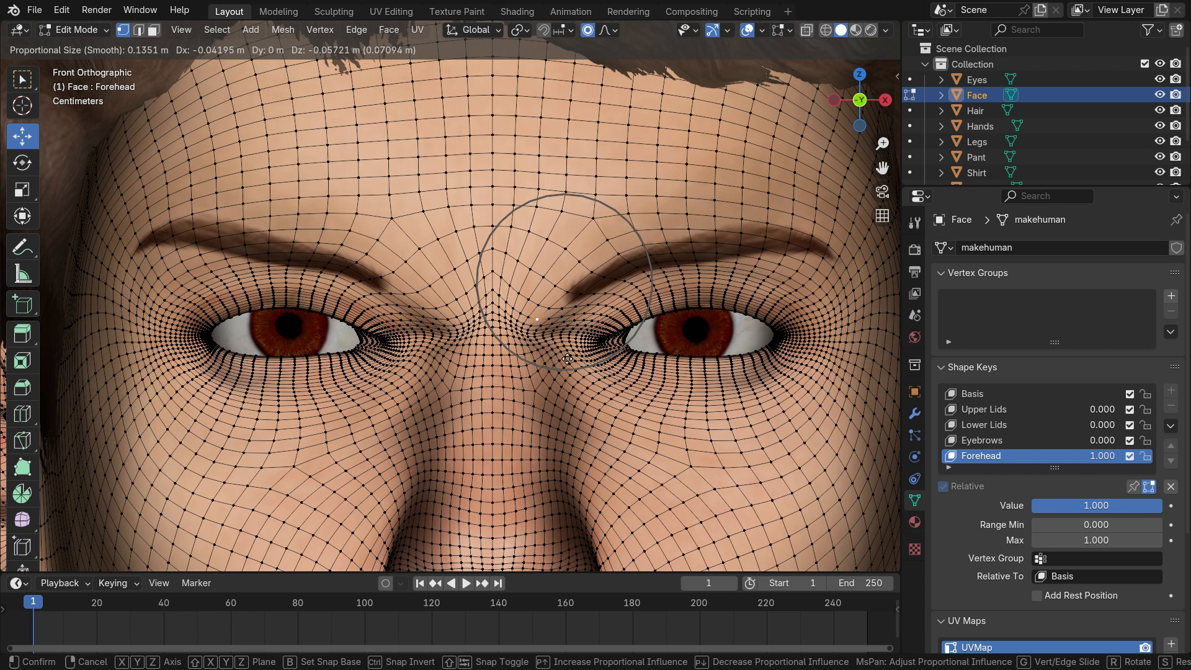
{"action": "left_click", "coordinate": [566, 357]}
{"action": "scroll", "coordinate": [545, 329], "scroll_direction": "down", "scroll_amount": 4}
{"action": "scroll", "coordinate": [525, 304], "scroll_direction": "up", "scroll_amount": 5}
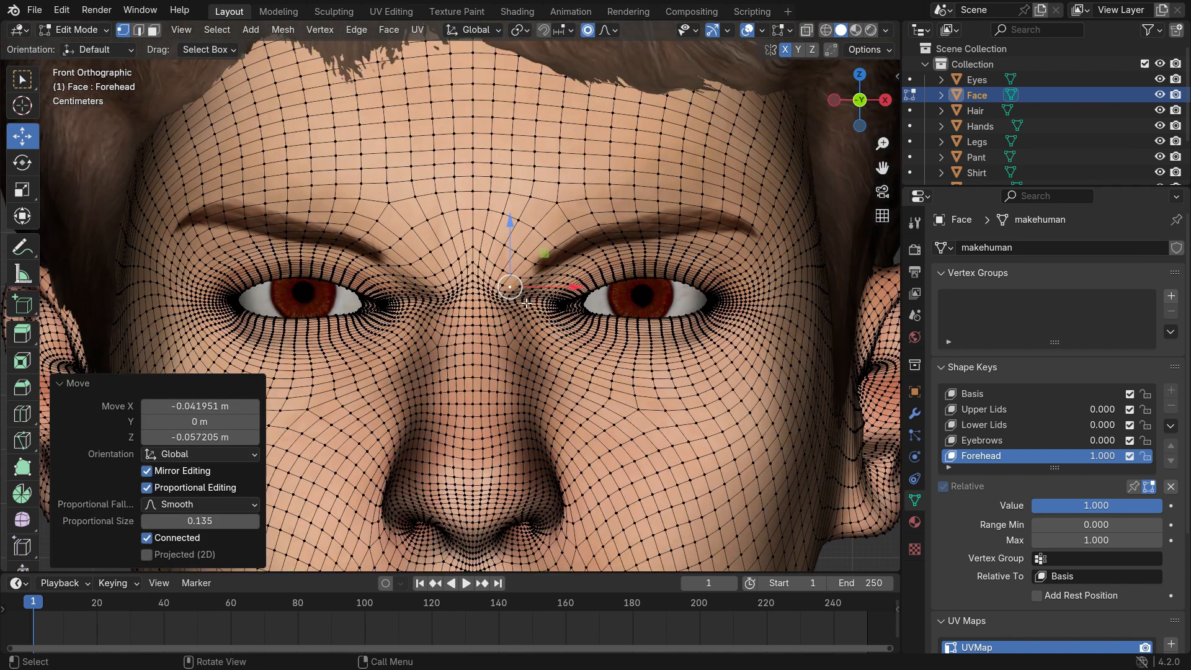
Return to Object Mode, test the Forehead value, and bring it down to 0
{"action": "key", "text": "Tab"}
{"action": "scroll", "coordinate": [550, 291], "scroll_direction": "down", "scroll_amount": 3}
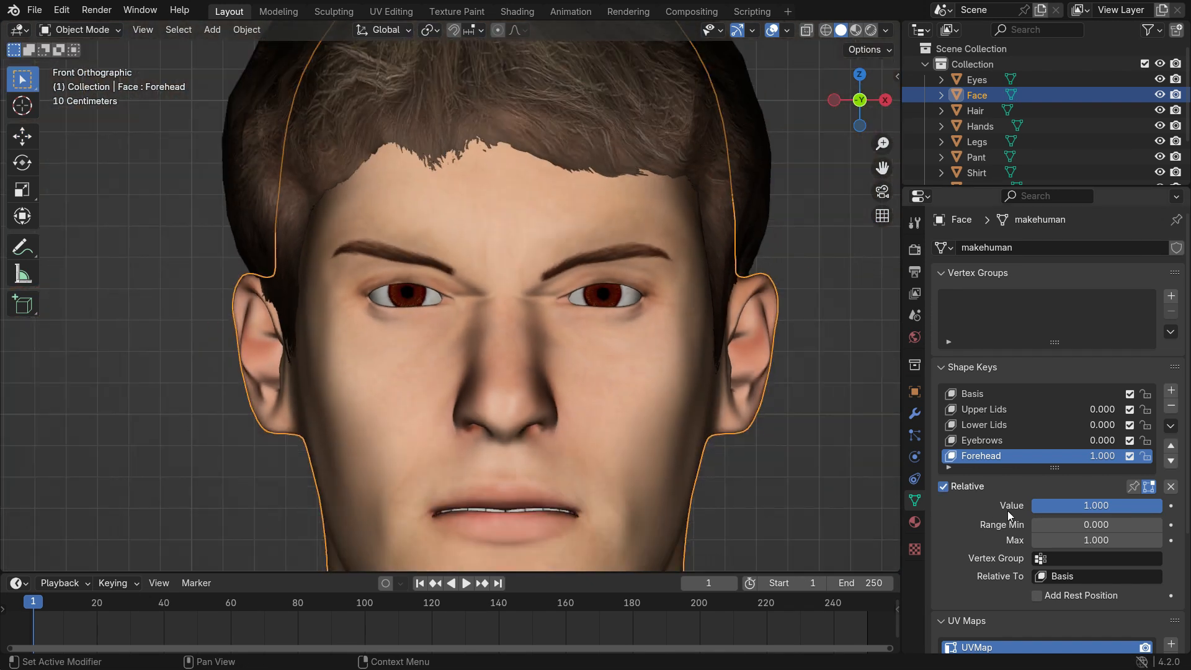
{"action": "left_click_drag", "start_coordinate": [1154, 505], "coordinate": [1031, 505]}
{"action": "mouse_move", "coordinate": [1054, 506]}
{"action": "left_mouse_down"}
{"action": "mouse_move", "coordinate": [1160, 506]}
{"action": "mouse_move", "coordinate": [1031, 505]}
{"action": "left_mouse_up"}
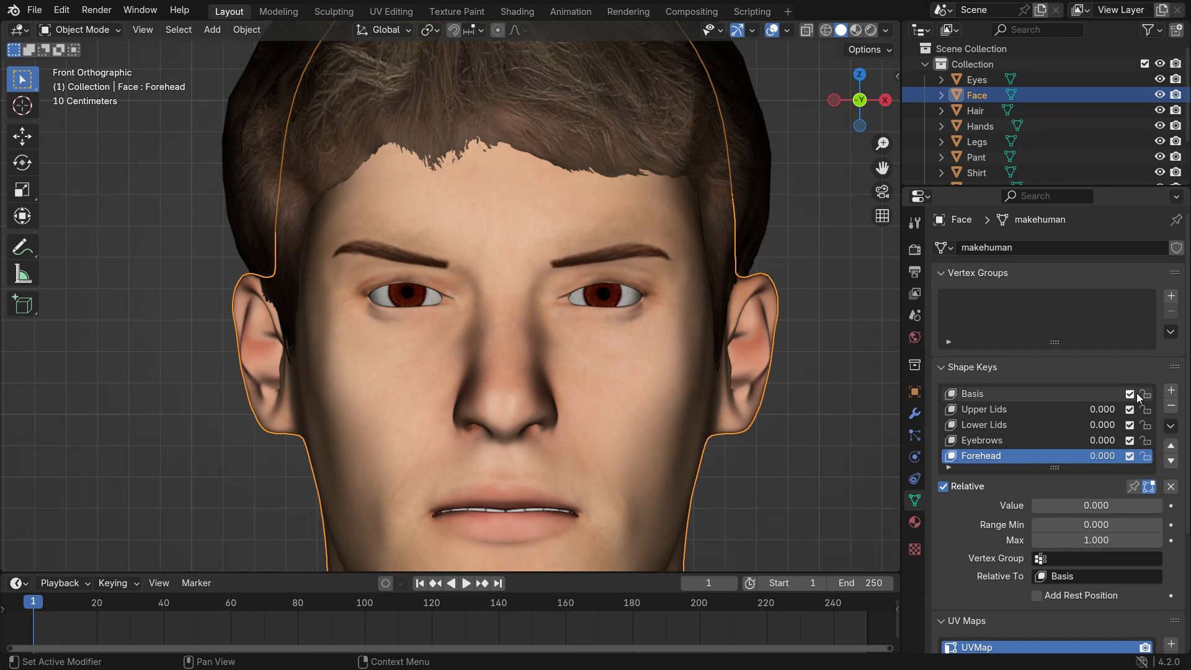
Add a shape key named Smiling, set its value to 1, and enter Edit Mode
{"action": "left_click", "coordinate": [1170, 390]}
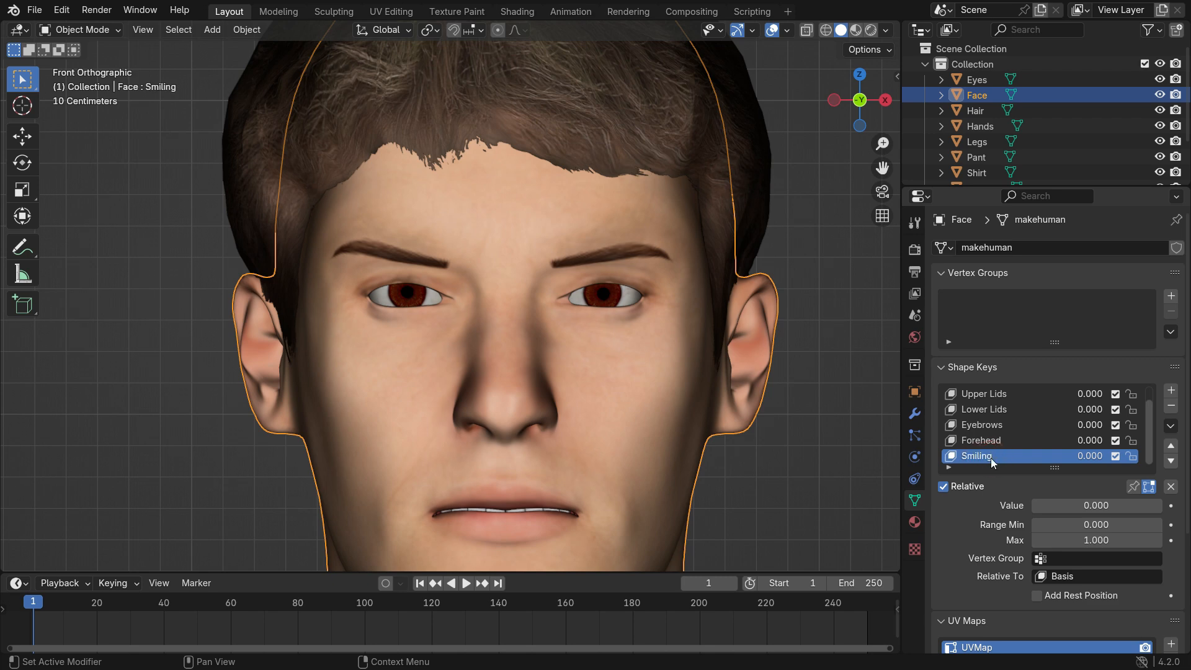
{"action": "left_click_drag", "start_coordinate": [1040, 508], "coordinate": [1160, 505]}
{"action": "key", "text": "Tab"}
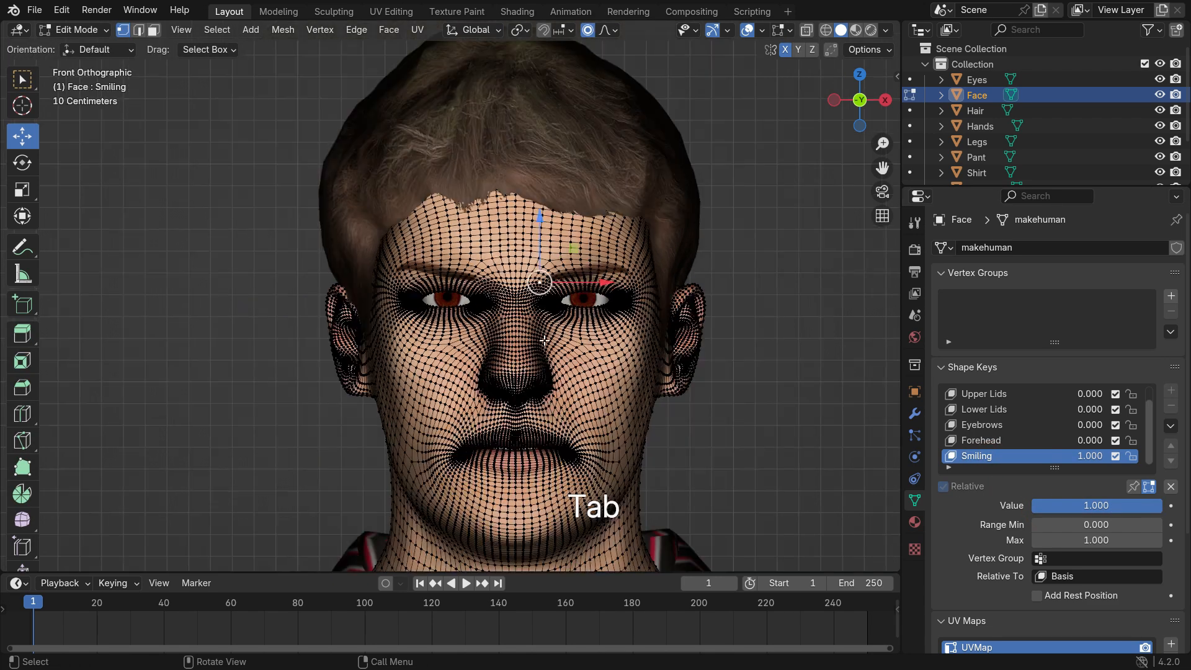
Move the right mouth corner outward about 0.018 m in X and up about 0.031 m in Z, with proportional size 0.135
{"action": "scroll", "coordinate": [569, 448], "scroll_direction": "up", "scroll_amount": 10}
{"action": "left_click", "coordinate": [580, 439]}
{"action": "scroll", "coordinate": [580, 438], "scroll_direction": "down", "scroll_amount": 8}
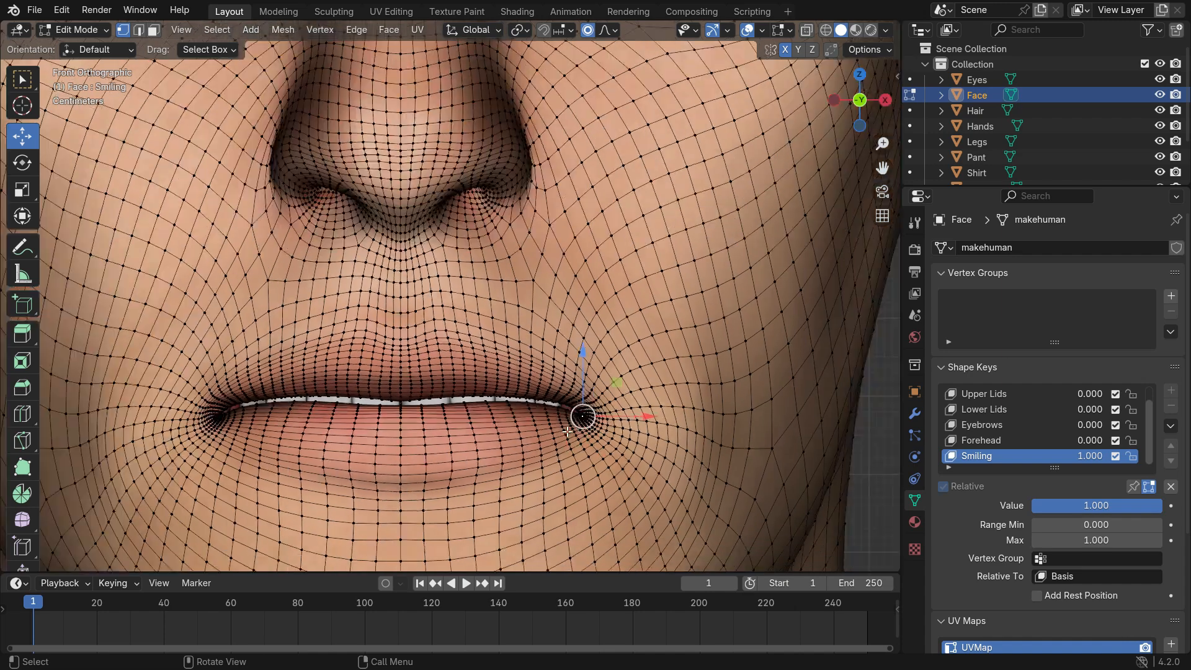
{"action": "key", "text": "g"}
{"action": "left_click", "coordinate": [616, 456]}
{"action": "scroll", "coordinate": [616, 456], "scroll_direction": "up", "scroll_amount": 1}
{"action": "key", "text": "r"}
{"action": "left_click", "coordinate": [577, 506]}
{"action": "scroll", "coordinate": [577, 499], "scroll_direction": "down", "scroll_amount": 8}
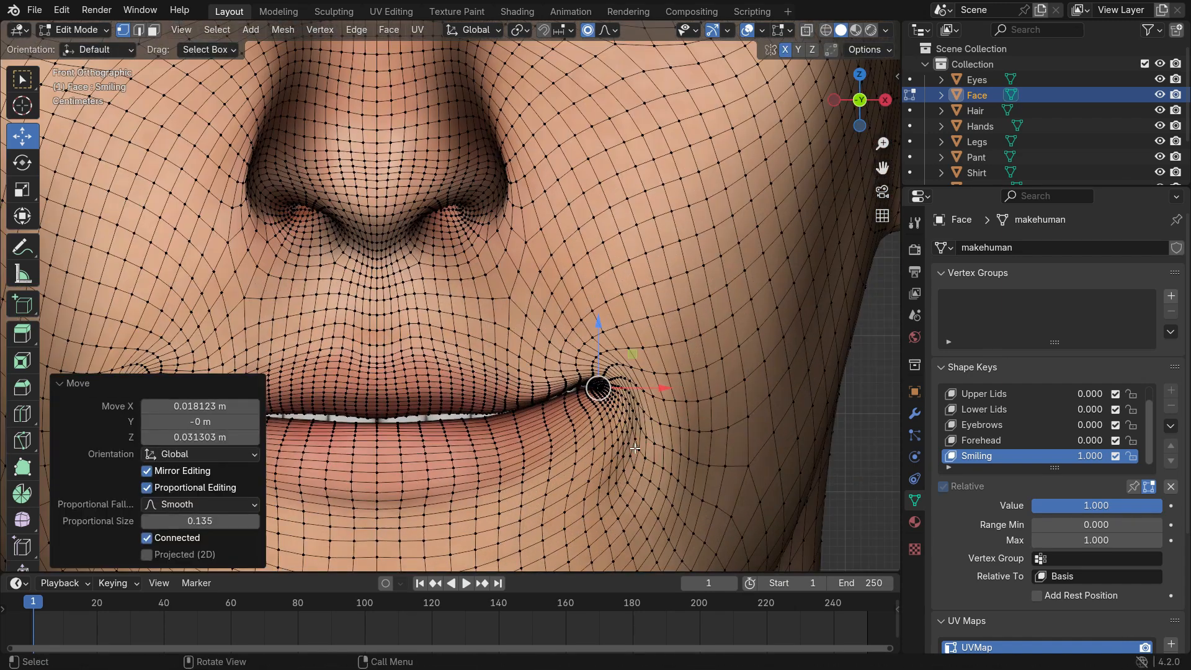
Rotate the right mouth corner with proportional editing to curl the smile upward, refining it from an angled view
{"action": "key", "text": "r"}
{"action": "left_click", "coordinate": [633, 442]}
{"action": "scroll", "coordinate": [633, 442], "scroll_direction": "down", "scroll_amount": 8}
{"action": "scroll", "coordinate": [633, 443], "scroll_direction": "up", "scroll_amount": 2}
{"action": "key", "text": "g"}
{"action": "right_click", "coordinate": [625, 434]}
{"action": "middle_click_drag", "start_coordinate": [719, 442], "coordinate": [695, 444]}
{"action": "scroll", "coordinate": [638, 446], "scroll_direction": "up", "scroll_amount": 3}
{"action": "key", "text": "r"}
{"action": "left_click", "coordinate": [635, 447]}
{"action": "scroll", "coordinate": [645, 409], "scroll_direction": "down", "scroll_amount": 4}
In front view, move a vertex on the right cheek outward and up with a wide proportional falloff
{"action": "left_click", "coordinate": [659, 321]}
{"action": "key", "text": "KP_1"}
{"action": "scroll", "coordinate": [679, 335], "scroll_direction": "up", "scroll_amount": 3}
{"action": "key", "text": "g"}
{"action": "scroll", "coordinate": [697, 396], "scroll_direction": "down", "scroll_amount": 7}
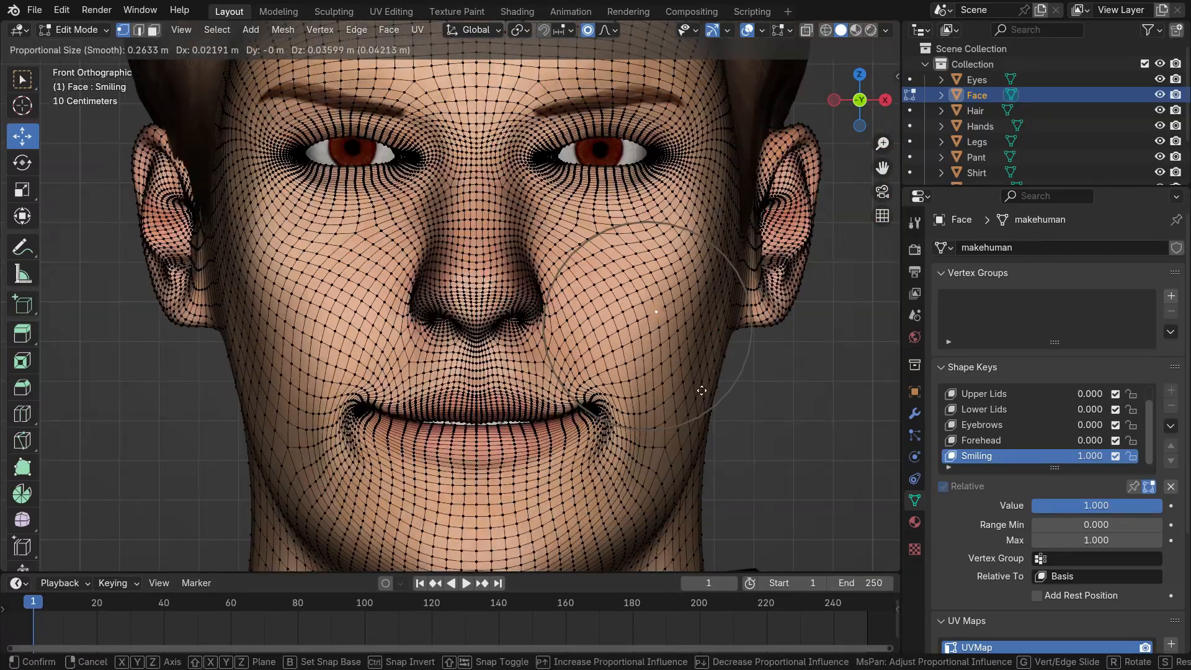
{"action": "scroll", "coordinate": [703, 376], "scroll_direction": "down", "scroll_amount": 2}
{"action": "left_click", "coordinate": [707, 377]}
{"action": "scroll", "coordinate": [630, 312], "scroll_direction": "down", "scroll_amount": 4}
Return to Object Mode and test the Smiling shape key's value
{"action": "key", "text": "Tab"}
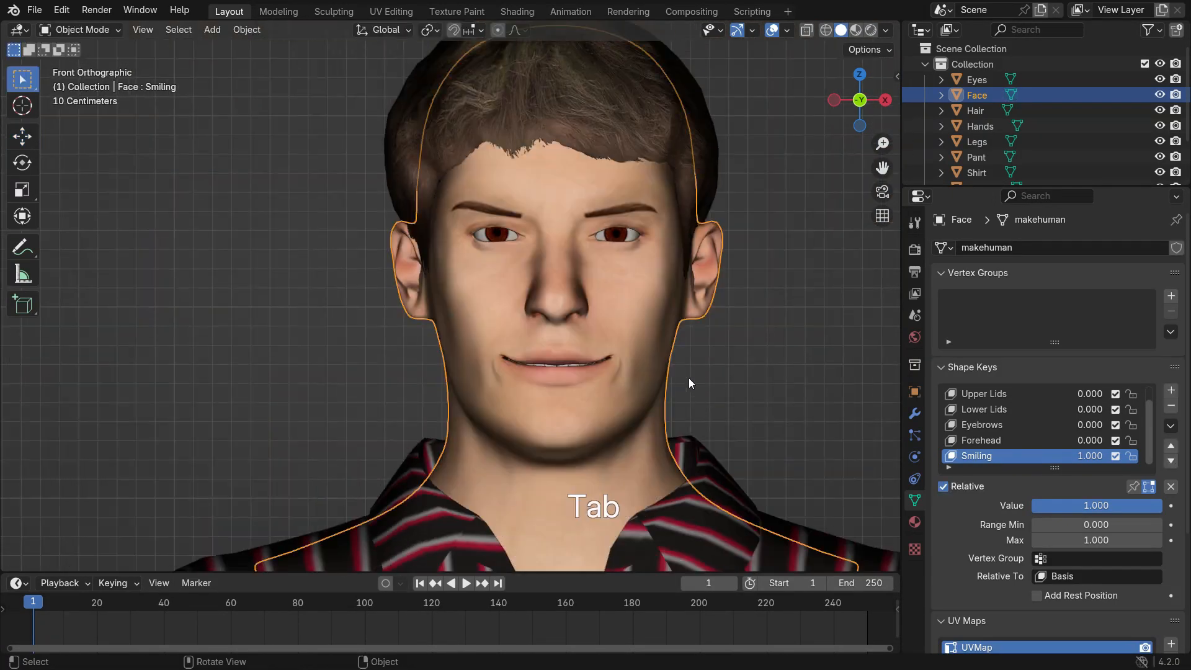
{"action": "scroll", "coordinate": [688, 378], "scroll_direction": "up", "scroll_amount": 2}
{"action": "mouse_move", "coordinate": [1145, 508]}
{"action": "left_mouse_down"}
{"action": "mouse_move", "coordinate": [1031, 508]}
{"action": "mouse_move", "coordinate": [1162, 508]}
{"action": "left_mouse_up"}
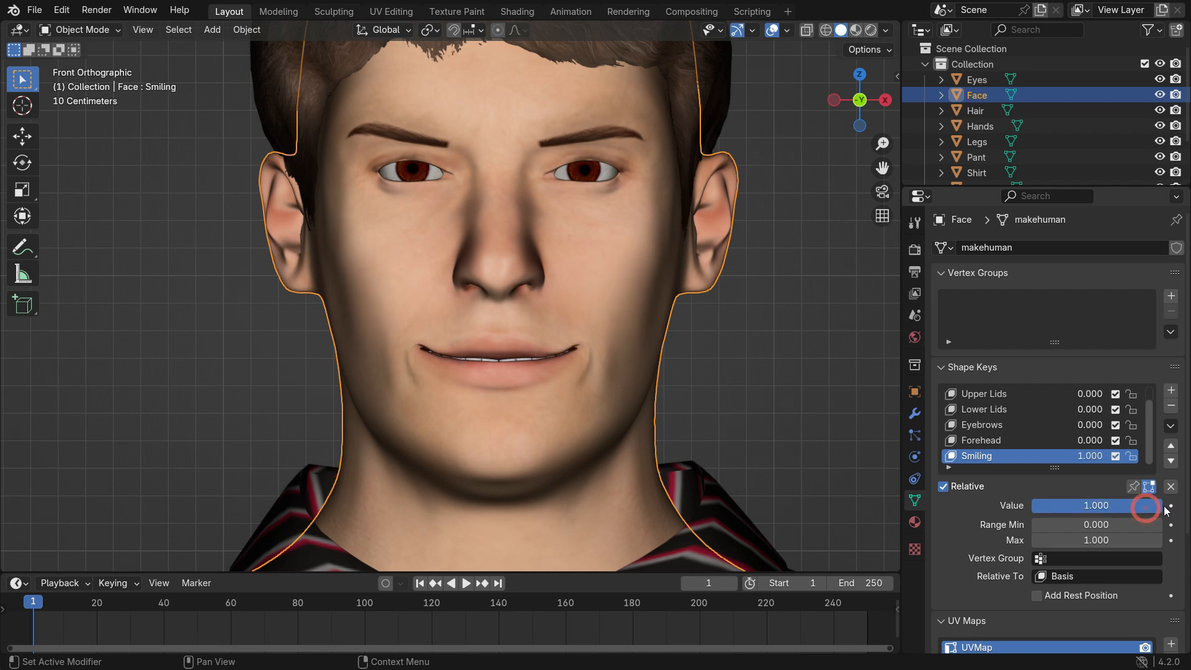
Add a shape key named Angry, set Smiling to 0 and Angry to 1, and enter Edit Mode
{"action": "left_click", "coordinate": [1171, 390]}
{"action": "left_click", "coordinate": [994, 459]}
{"action": "type", "text": "Angry"}
{"action": "key", "text": "Return"}
{"action": "mouse_move", "coordinate": [1054, 506]}
{"action": "left_mouse_down"}
{"action": "mouse_move", "coordinate": [1161, 505]}
{"action": "mouse_move", "coordinate": [1031, 505]}
{"action": "left_mouse_up"}
{"action": "left_click", "coordinate": [992, 439]}
{"action": "left_click", "coordinate": [993, 456]}
{"action": "key", "text": "Tab"}
Move vertices along the upper lip with proportional editing to form a snarl baring the teeth, and return to Object Mode
{"action": "scroll", "coordinate": [555, 361], "scroll_direction": "up", "scroll_amount": 8}
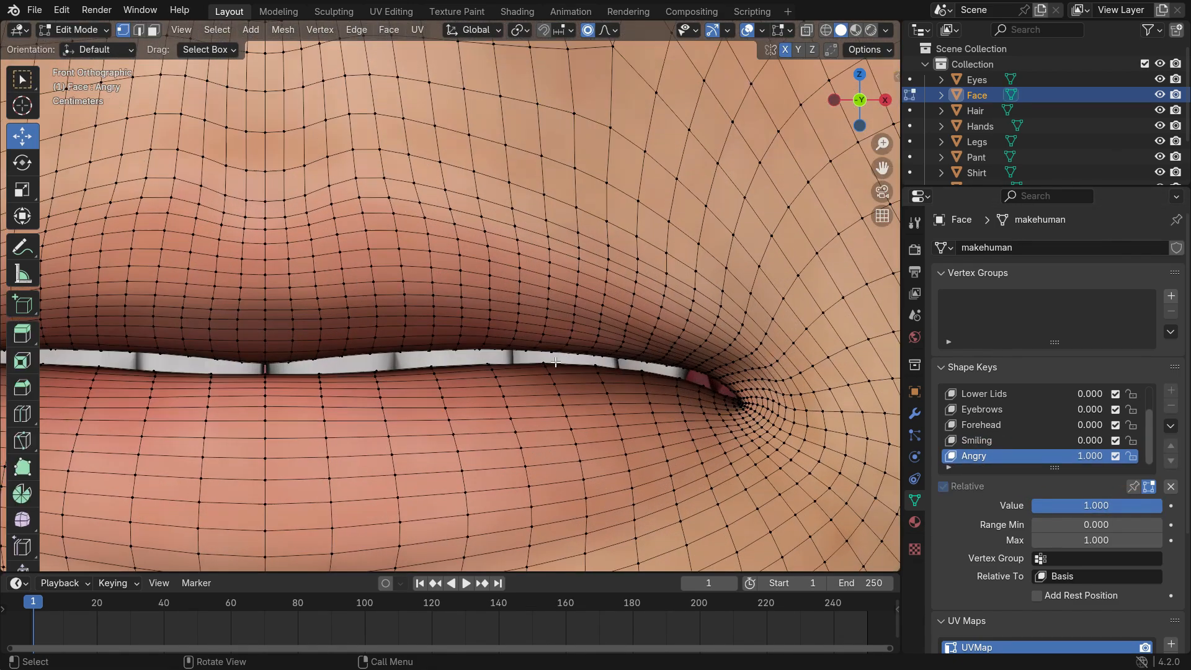
{"action": "left_click", "coordinate": [556, 354]}
{"action": "scroll", "coordinate": [557, 360], "scroll_direction": "down", "scroll_amount": 7}
{"action": "key", "text": "g"}
{"action": "scroll", "coordinate": [562, 366], "scroll_direction": "up", "scroll_amount": 7}
{"action": "left_click", "coordinate": [566, 351]}
{"action": "scroll", "coordinate": [562, 347], "scroll_direction": "down", "scroll_amount": 5}
{"action": "scroll", "coordinate": [580, 372], "scroll_direction": "up", "scroll_amount": 6}
{"action": "scroll", "coordinate": [579, 359], "scroll_direction": "down", "scroll_amount": 6}
{"action": "key", "text": "g"}
{"action": "left_click", "coordinate": [580, 346]}
{"action": "key", "text": "Tab"}
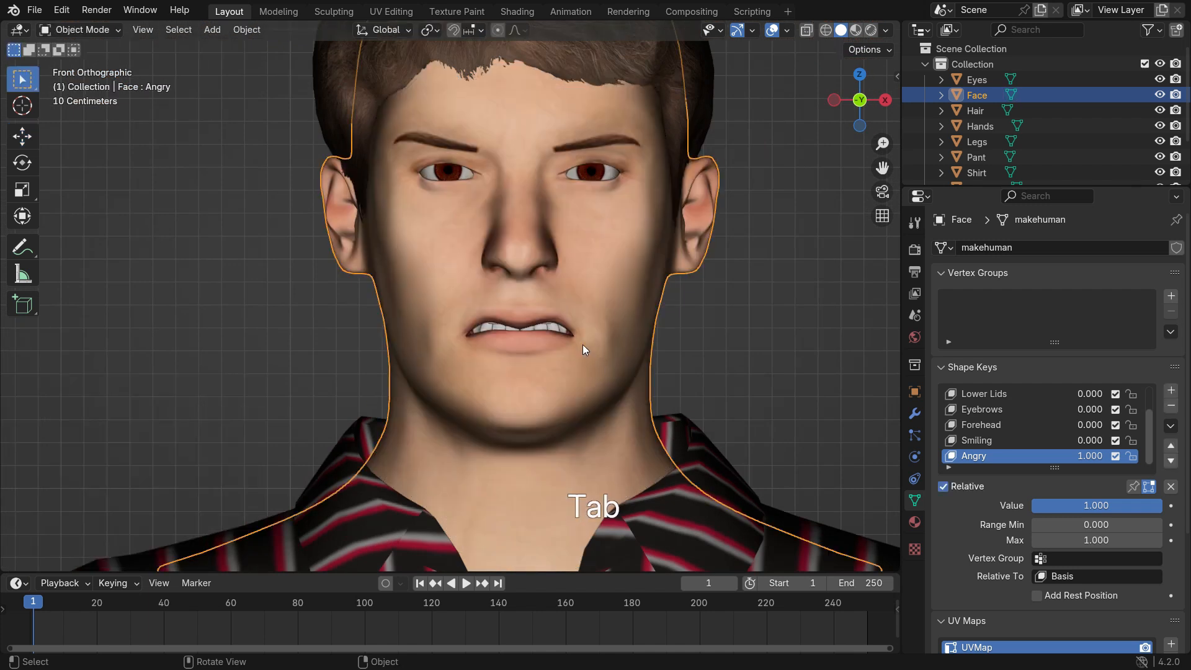
Try the Lower Lids, Eyebrows, Forehead, Smiling and Angry shape keys in turn to combine expressions
{"action": "scroll", "coordinate": [582, 350], "scroll_direction": "down", "scroll_amount": 2}
{"action": "scroll", "coordinate": [645, 292], "scroll_direction": "up", "scroll_amount": 1}
{"action": "left_click", "coordinate": [999, 397]}
{"action": "left_click_drag", "start_coordinate": [1033, 505], "coordinate": [1160, 505]}
{"action": "left_click", "coordinate": [992, 409]}
{"action": "left_click", "coordinate": [980, 425]}
{"action": "left_click", "coordinate": [971, 440]}
{"action": "left_click", "coordinate": [980, 456]}
Bring the Upper Lids shape key value down to 0 and go through the eyelid shape keys
{"action": "left_click", "coordinate": [1015, 412]}
{"action": "scroll", "coordinate": [992, 414], "scroll_direction": "up", "scroll_amount": 2}
{"action": "left_click", "coordinate": [992, 410]}
{"action": "mouse_move", "coordinate": [1054, 505]}
{"action": "left_mouse_down"}
{"action": "mouse_move", "coordinate": [1103, 505]}
{"action": "mouse_move", "coordinate": [998, 505]}
{"action": "mouse_move", "coordinate": [1055, 505]}
{"action": "mouse_move", "coordinate": [1031, 505]}
{"action": "left_mouse_up"}
{"action": "left_click", "coordinate": [1011, 425]}
{"action": "left_click", "coordinate": [1017, 409]}
Deselect the character and bring the Forehead shape key value down to 0
{"action": "middle_click_drag", "start_coordinate": [651, 279], "coordinate": [683, 310]}
{"action": "scroll", "coordinate": [682, 304], "scroll_direction": "down", "scroll_amount": 3}
{"action": "left_click", "coordinate": [683, 303]}
{"action": "scroll", "coordinate": [682, 310], "scroll_direction": "up", "scroll_amount": 1}
{"action": "left_click", "coordinate": [998, 440]}
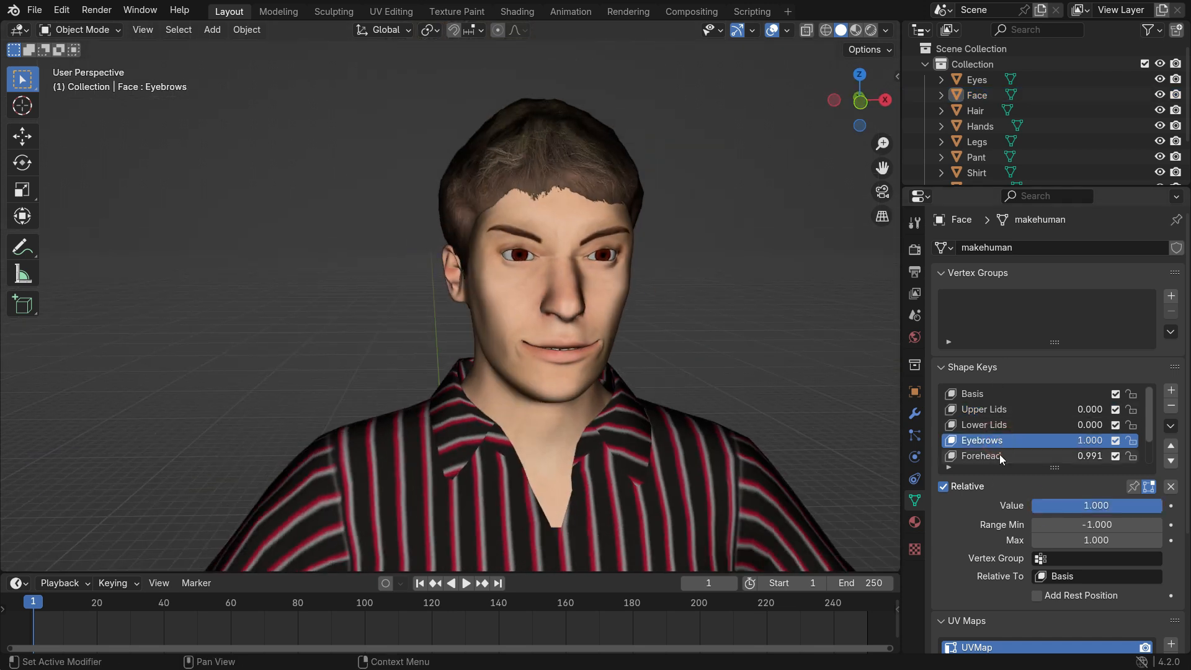
{"action": "left_click", "coordinate": [999, 457]}
{"action": "left_click_drag", "start_coordinate": [1101, 505], "coordinate": [1031, 505]}
{"action": "mouse_move", "coordinate": [651, 292]}
{"action": "middle_mouse_down"}
{"action": "mouse_move", "coordinate": [591, 284]}
{"action": "mouse_move", "coordinate": [660, 308]}
{"action": "middle_mouse_up"}
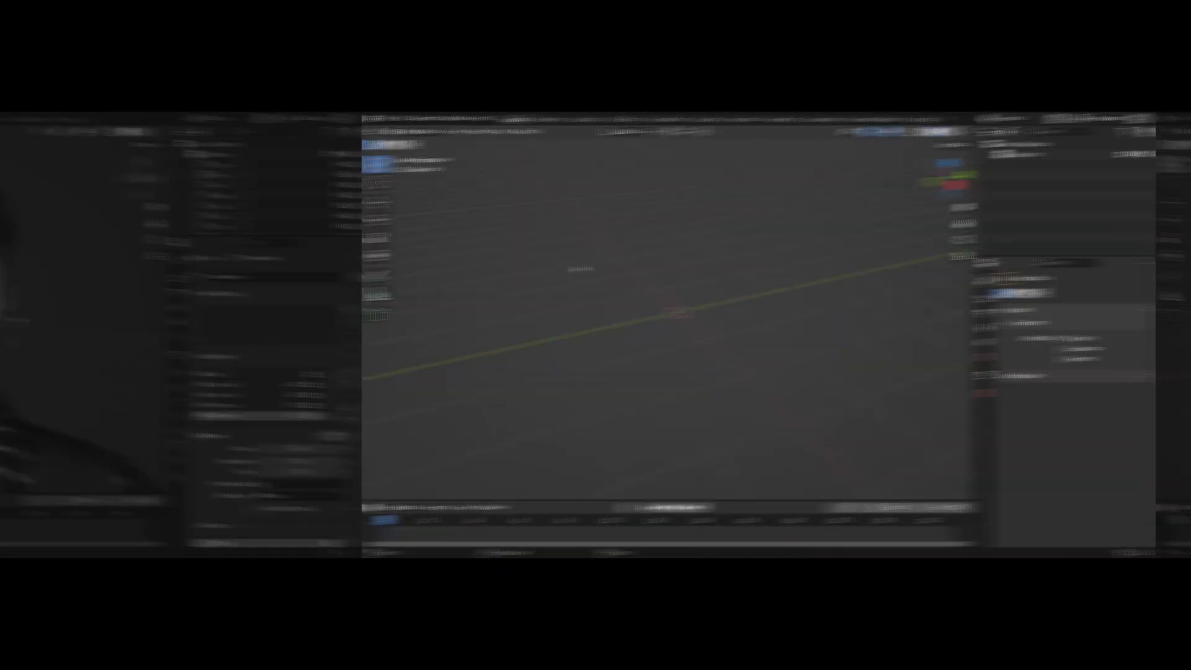
In the empty scene, add a 1 m radius UV sphere and a 2 m cube at the origin
{"action": "key", "text": "shift+a"}
{"action": "mouse_move", "coordinate": [316, 117]}
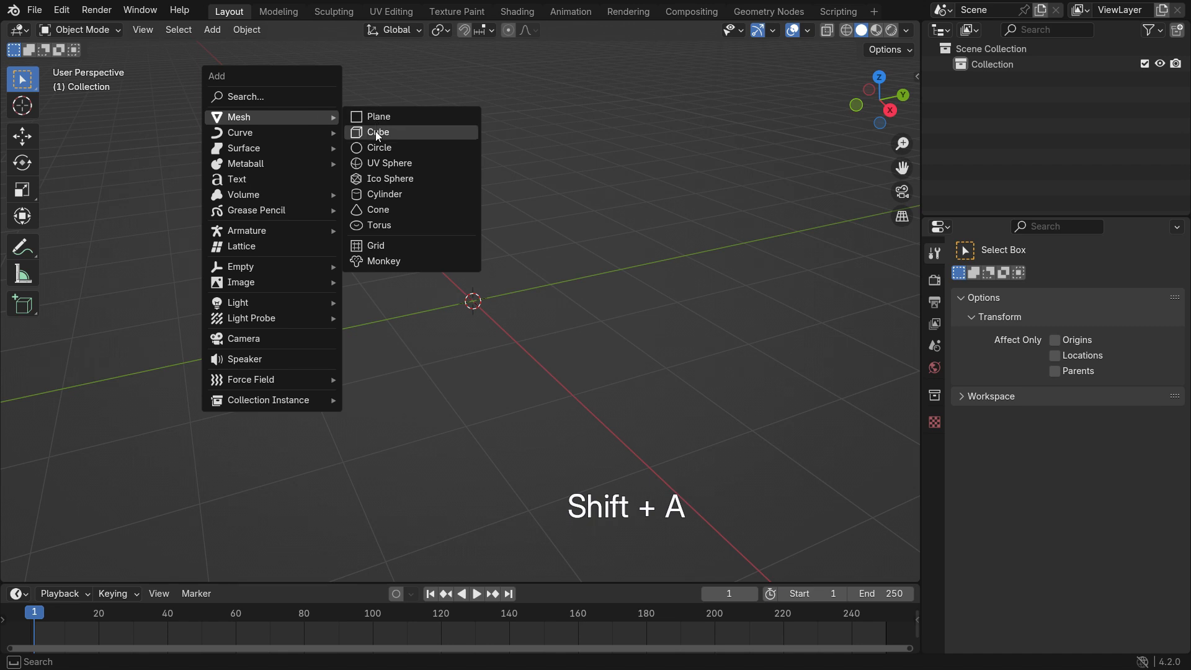
{"action": "left_click", "coordinate": [423, 161]}
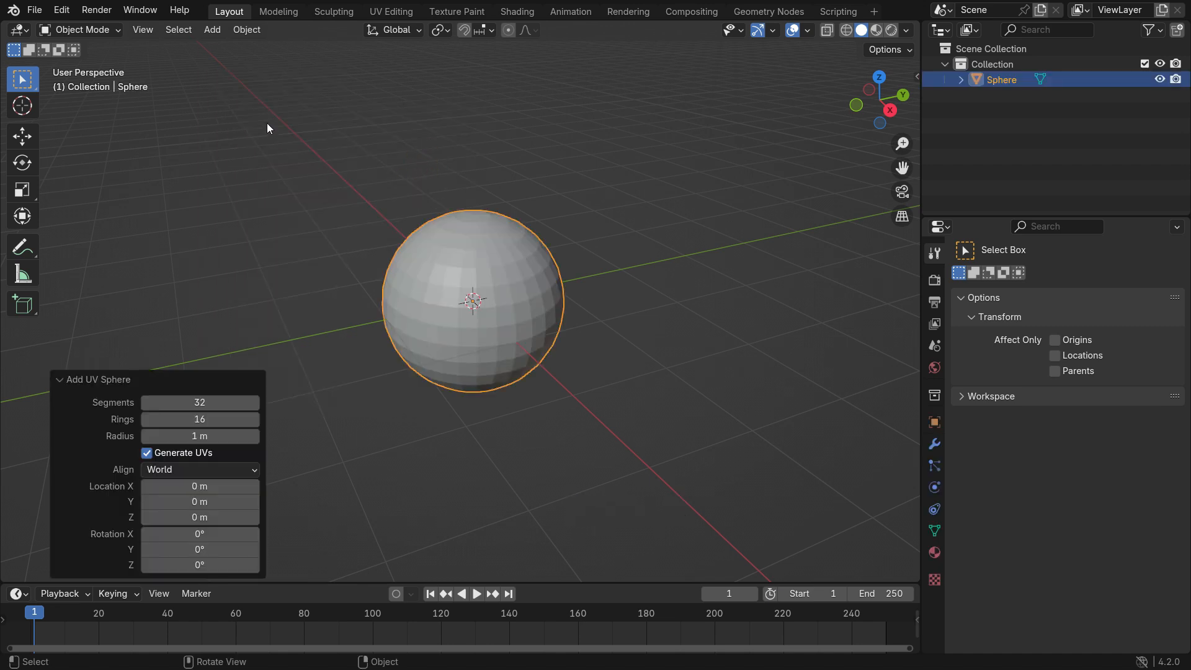
{"action": "key", "text": "shift+a"}
{"action": "mouse_move", "coordinate": [266, 122]}
{"action": "left_click", "coordinate": [342, 135]}
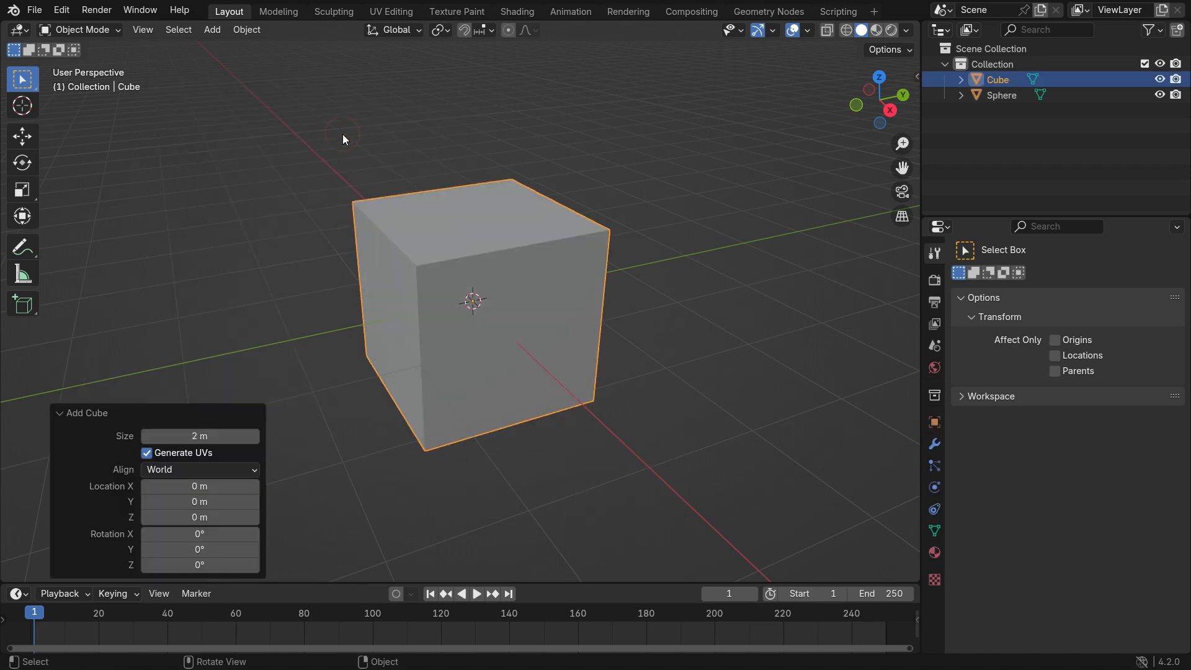
Subdivide the whole cube in Edit Mode with 20 cuts
{"action": "key", "text": "Tab"}
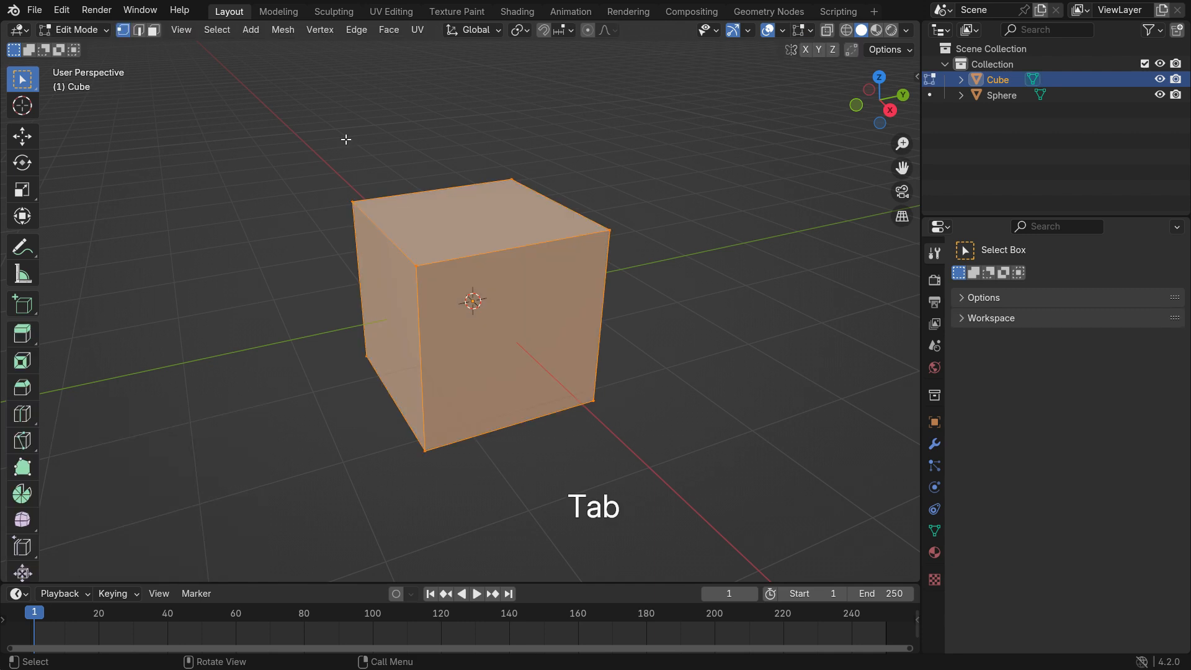
{"action": "right_click", "coordinate": [412, 128]}
{"action": "left_click", "coordinate": [413, 128]}
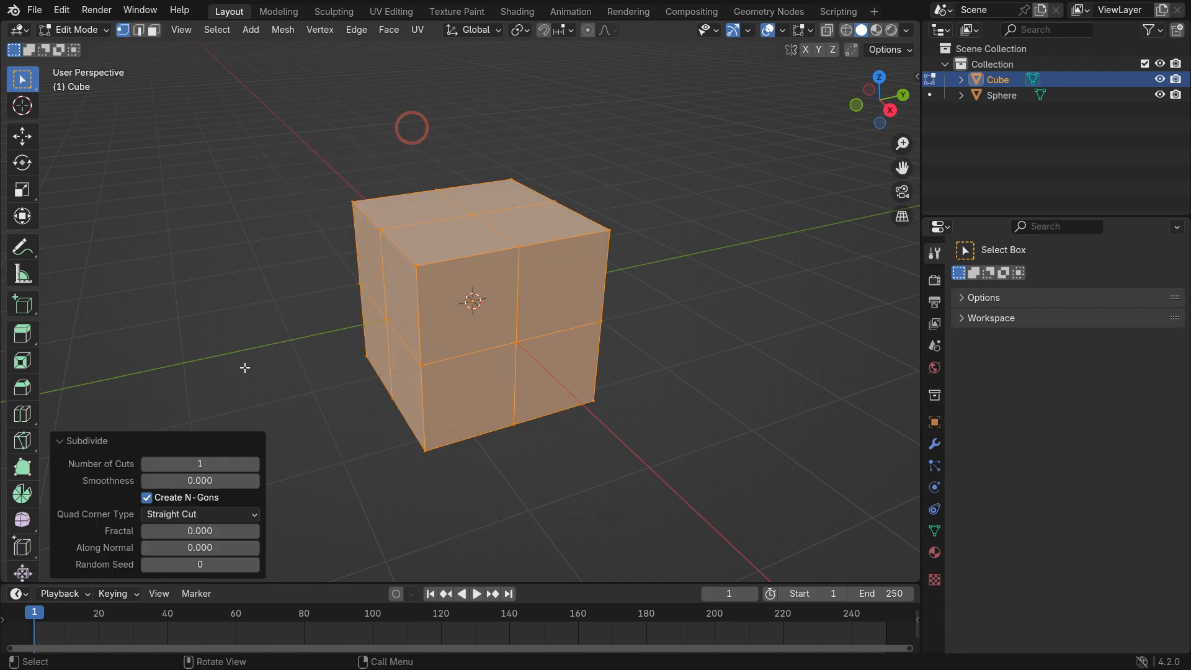
{"action": "left_click", "coordinate": [200, 463]}
{"action": "type", "text": "20"}
{"action": "key", "text": "Return"}
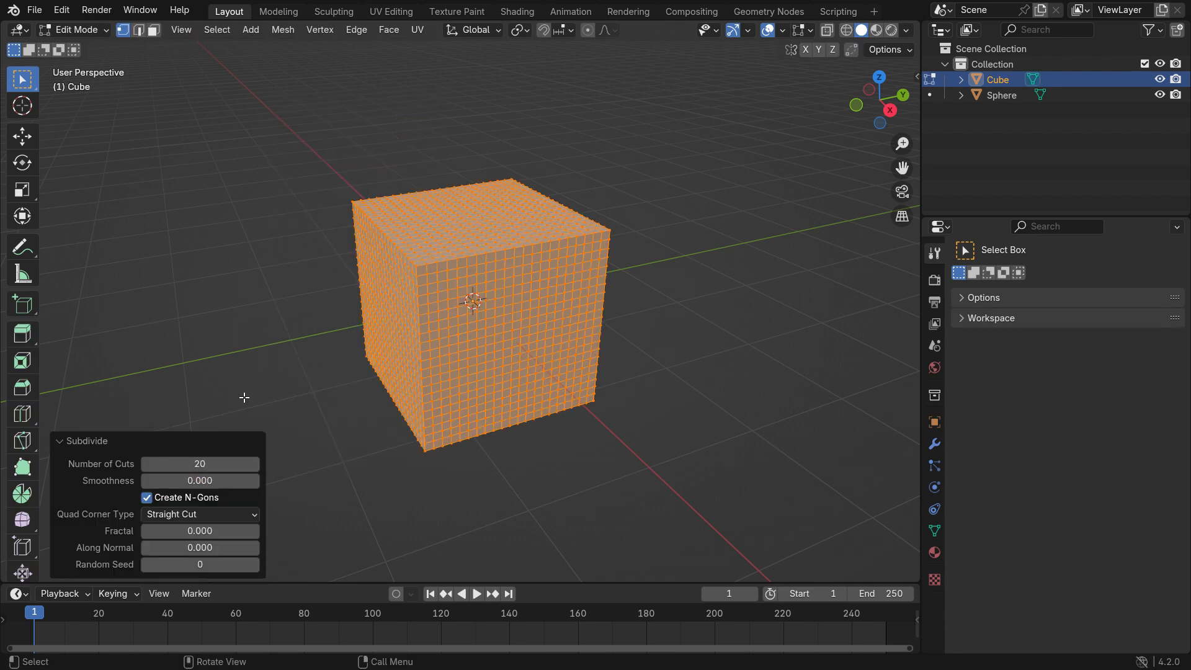
Add a Shrinkwrap modifier to the cube with Sphere as the target and show its effect on the edit cage
{"action": "left_click", "coordinate": [933, 445]}
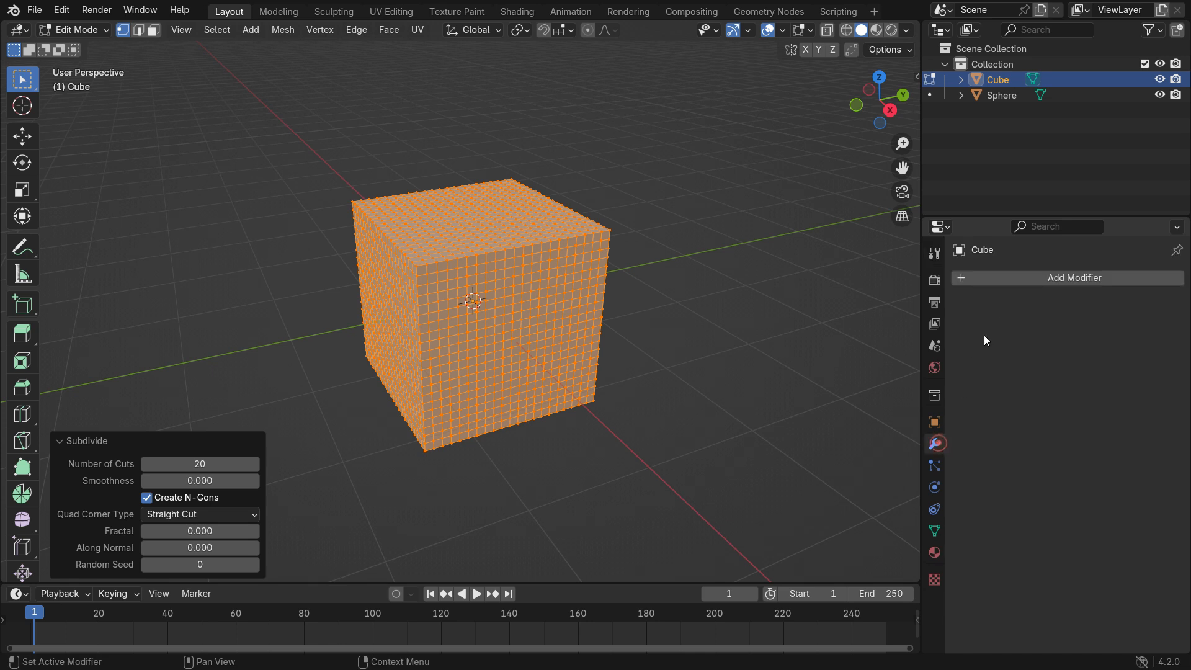
{"action": "left_click", "coordinate": [1008, 276]}
{"action": "type", "text": "shri"}
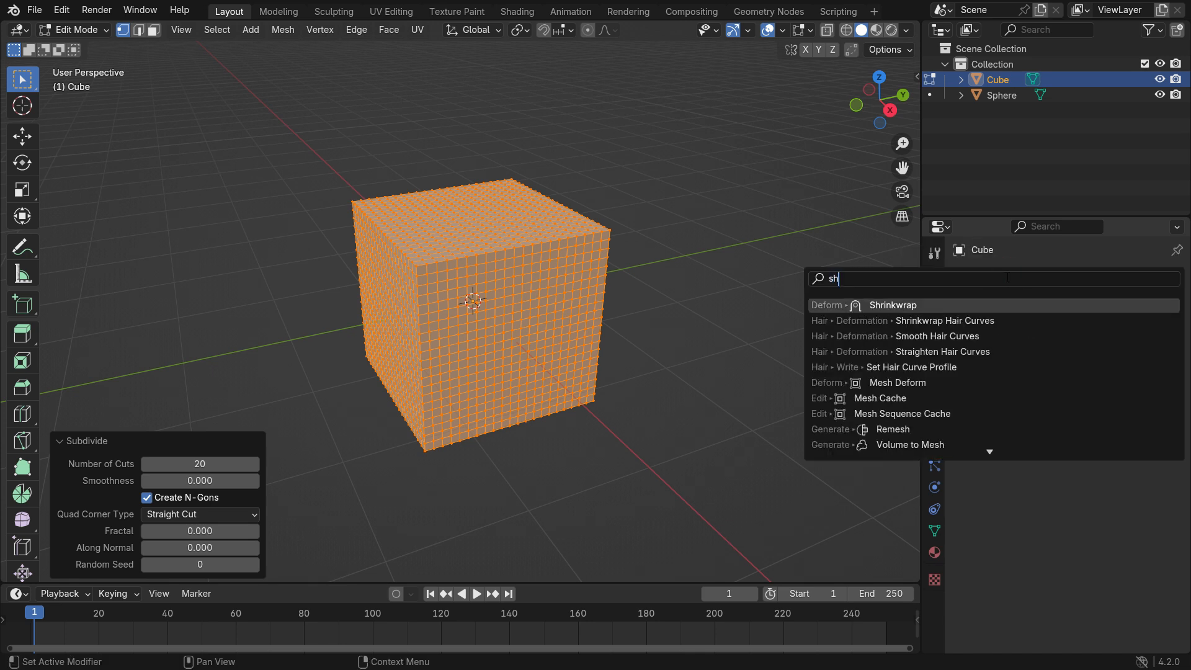
{"action": "left_click", "coordinate": [941, 304]}
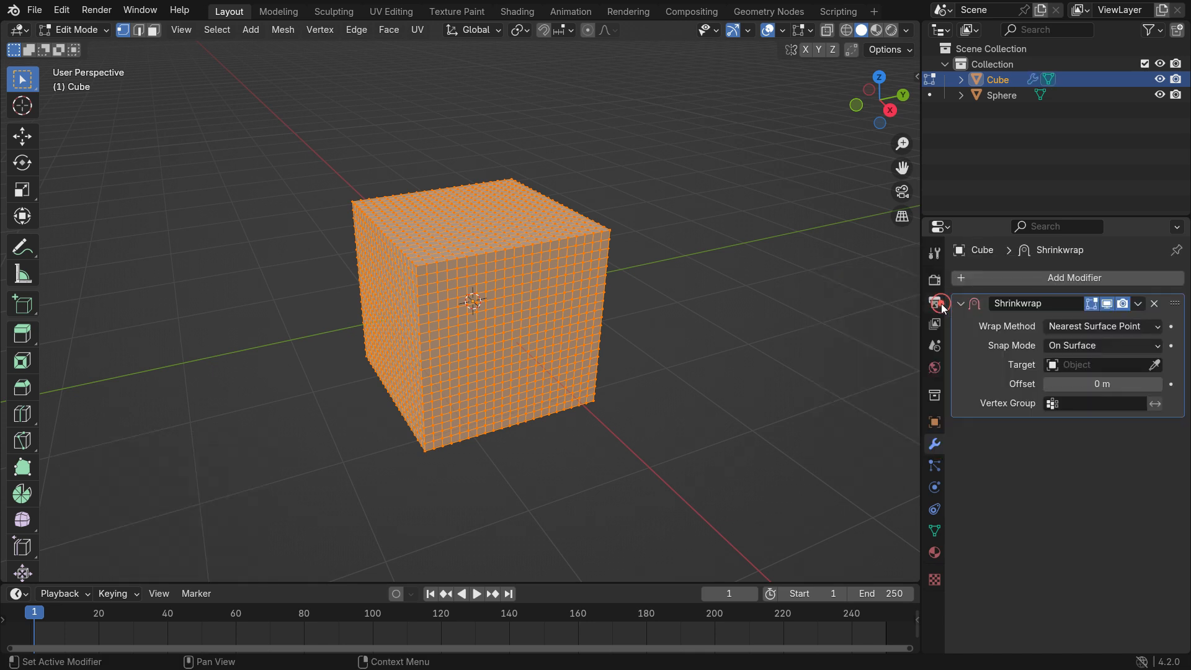
{"action": "left_click", "coordinate": [1066, 365]}
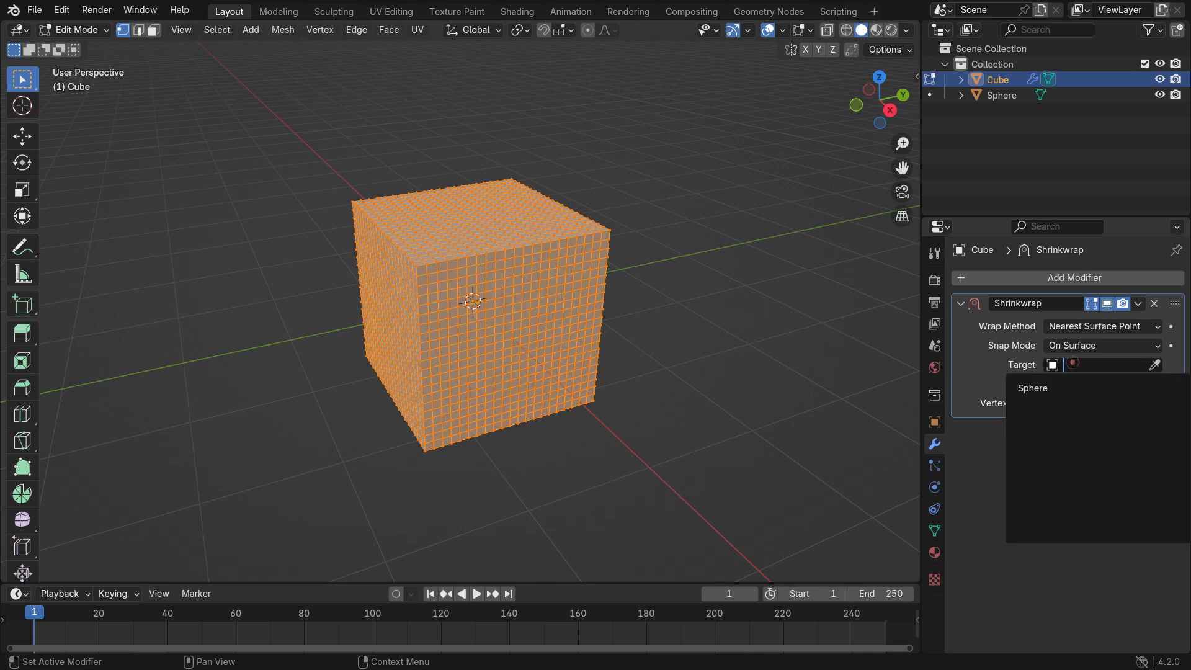
{"action": "left_click", "coordinate": [1059, 388]}
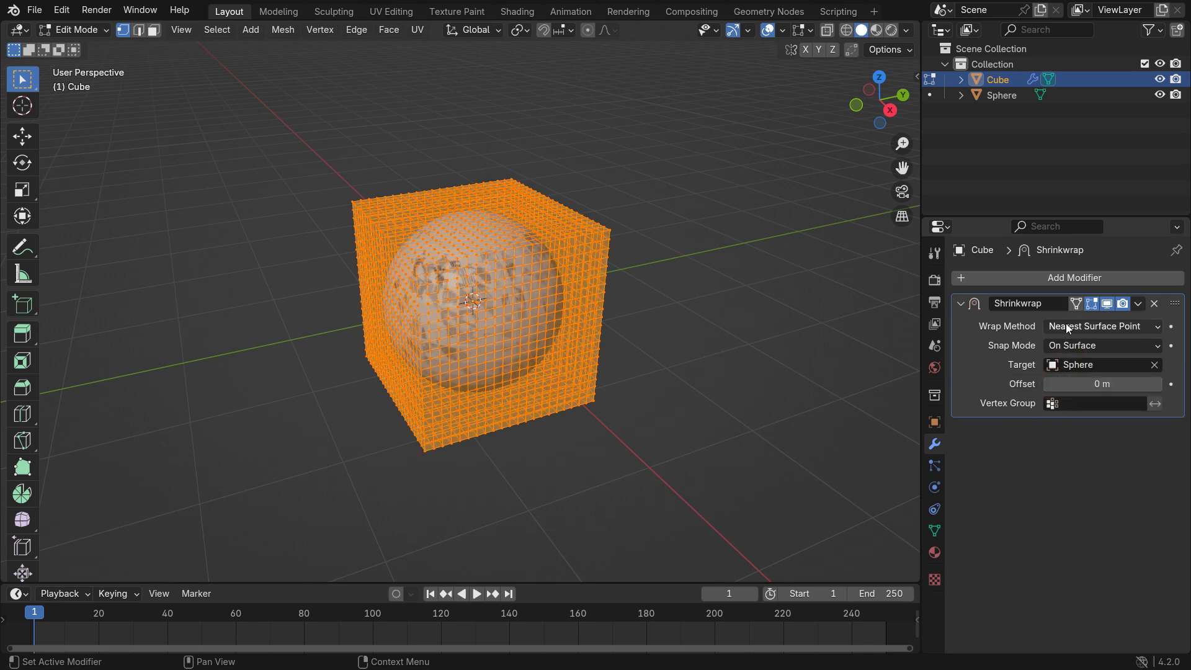
{"action": "left_click", "coordinate": [1076, 304]}
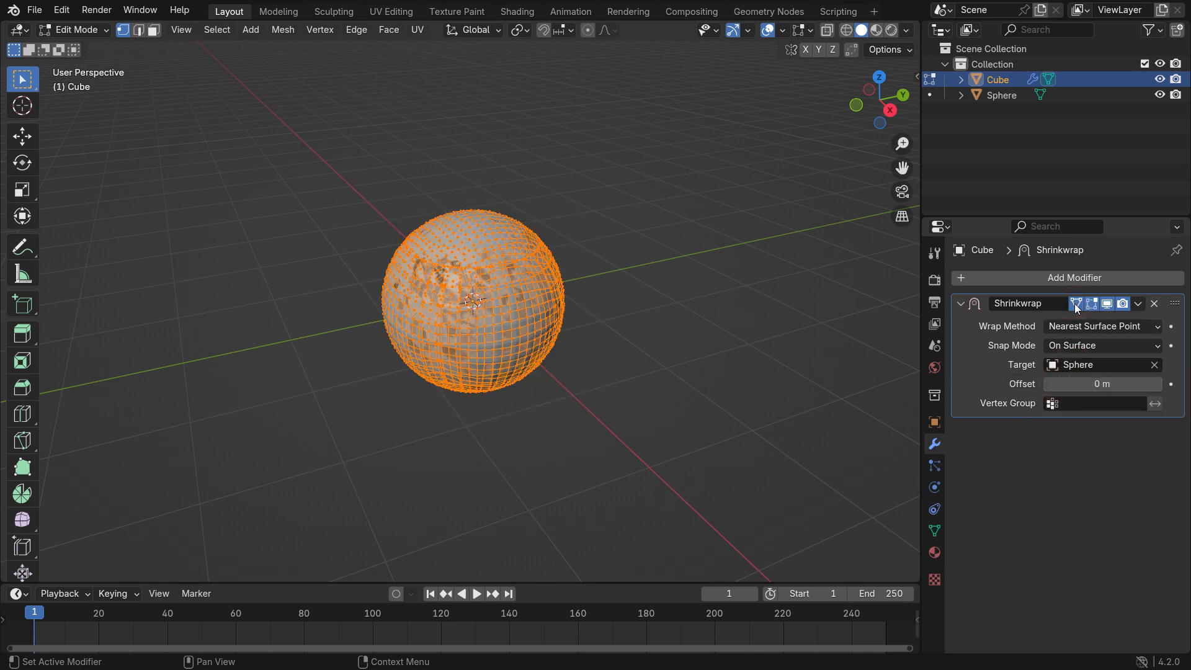
Return to Object Mode and apply the cube's Shrinkwrap modifier as a shape key
{"action": "key", "text": "Tab"}
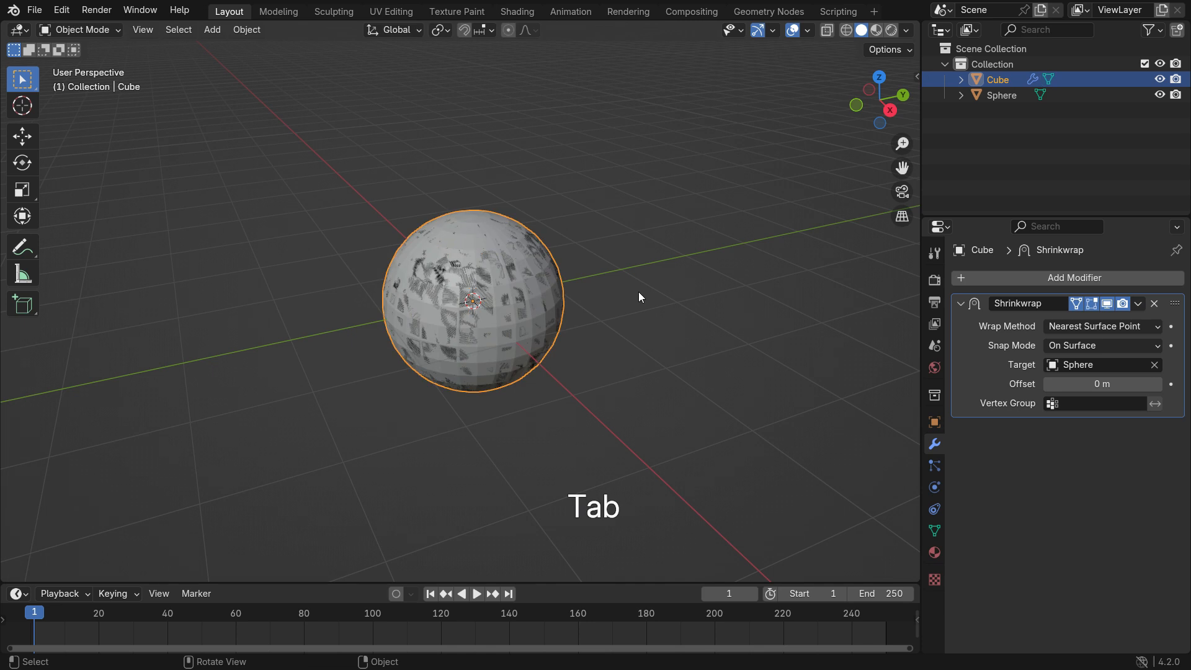
{"action": "scroll", "coordinate": [641, 297], "scroll_direction": "up", "scroll_amount": 1}
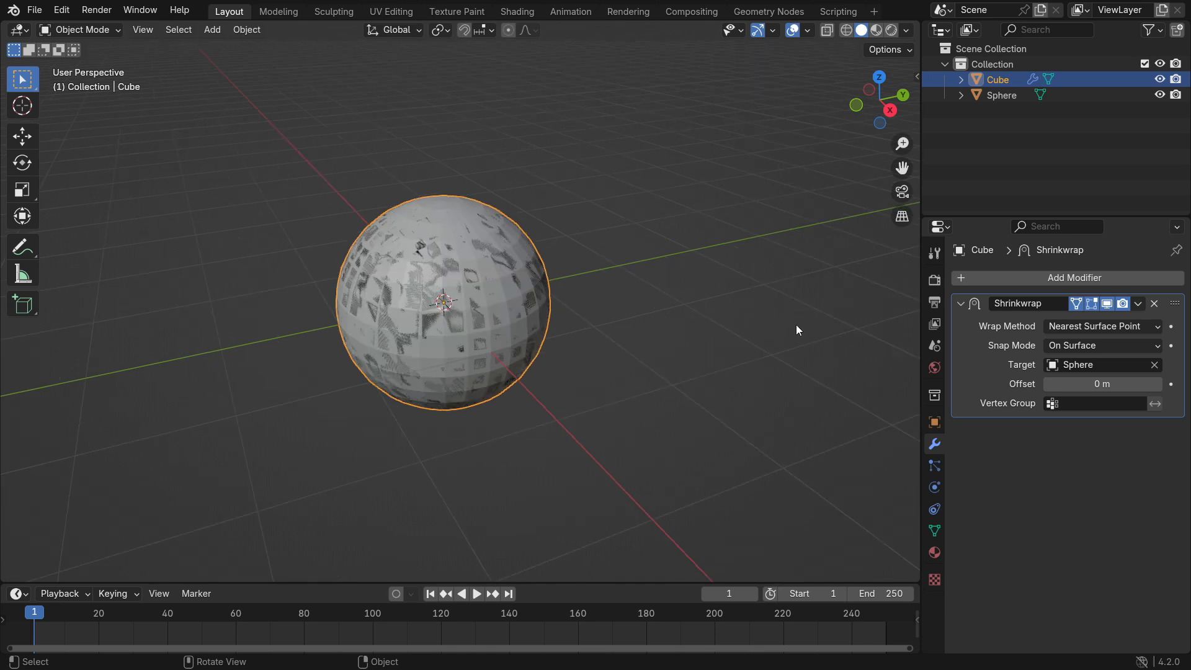
{"action": "left_click", "coordinate": [1136, 303]}
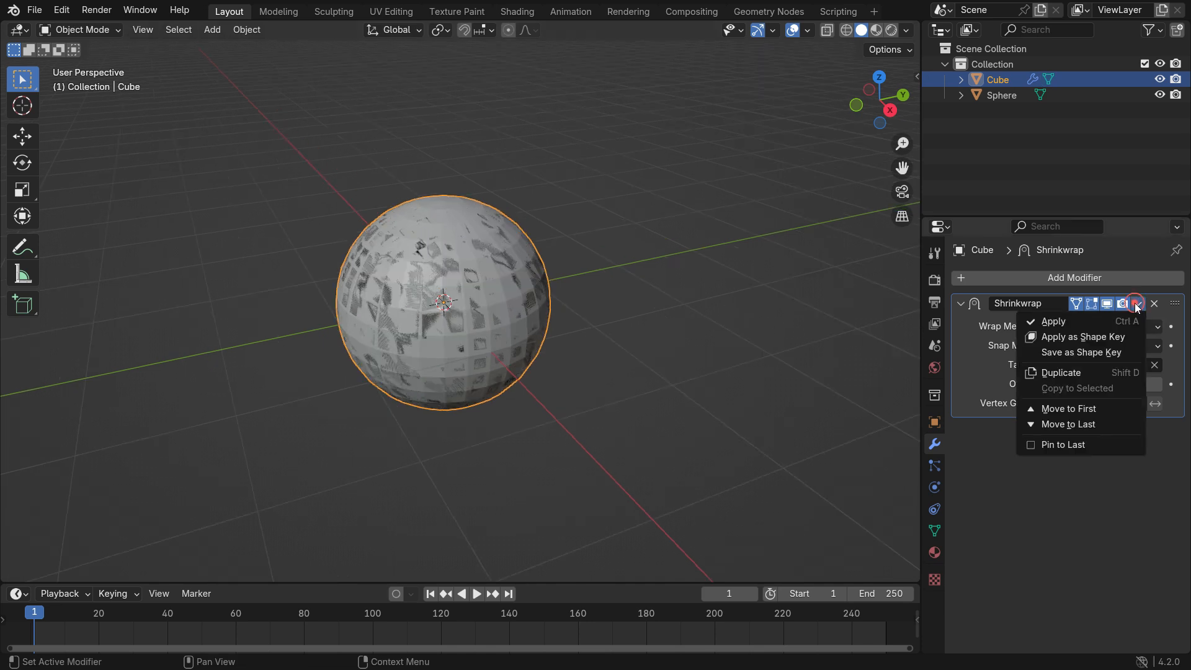
{"action": "left_click", "coordinate": [1132, 336]}
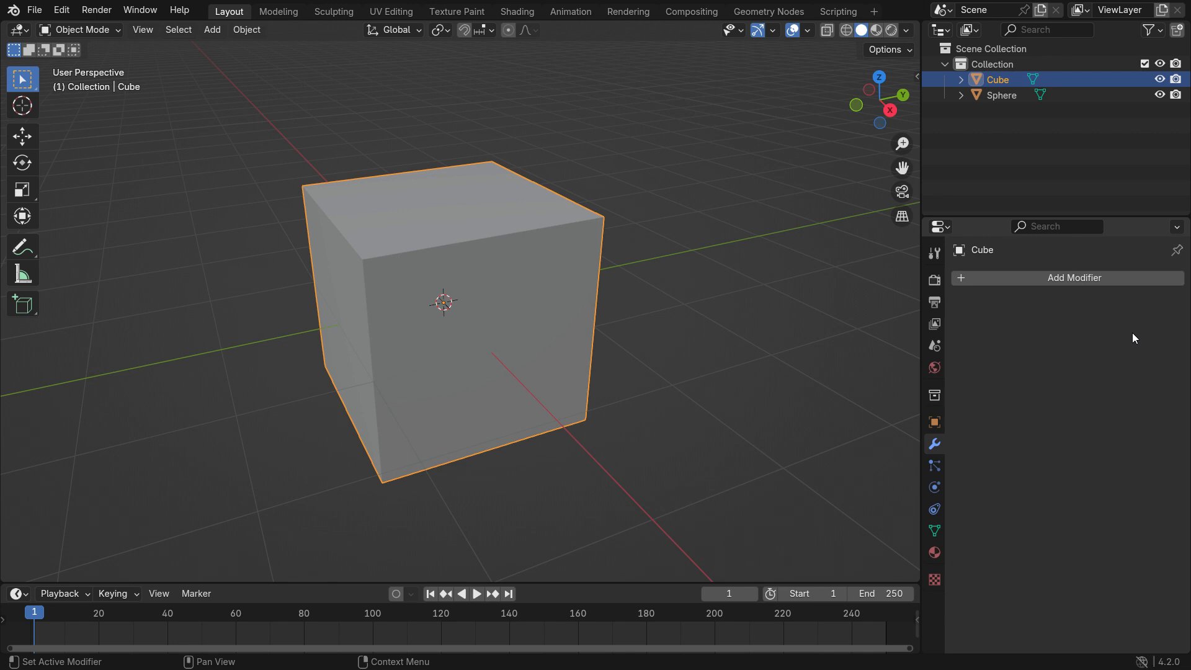
Delete the sphere and test the value of the cube's Shrinkwrap shape key
{"action": "left_click", "coordinate": [1005, 96]}
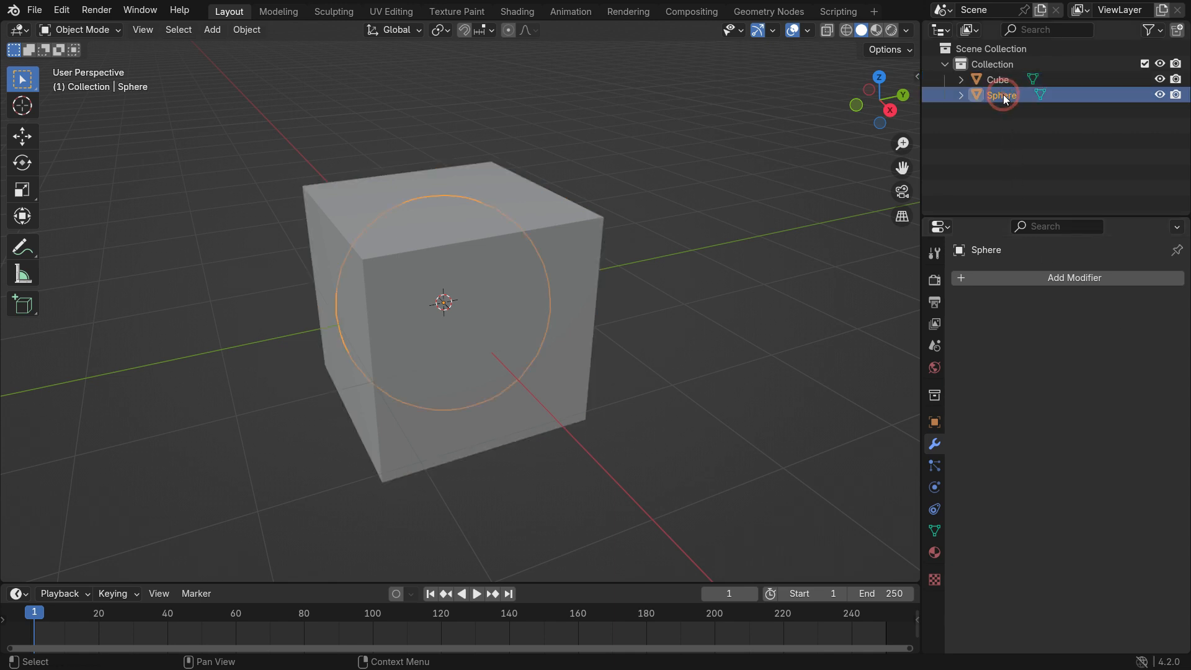
{"action": "key", "text": "Delete"}
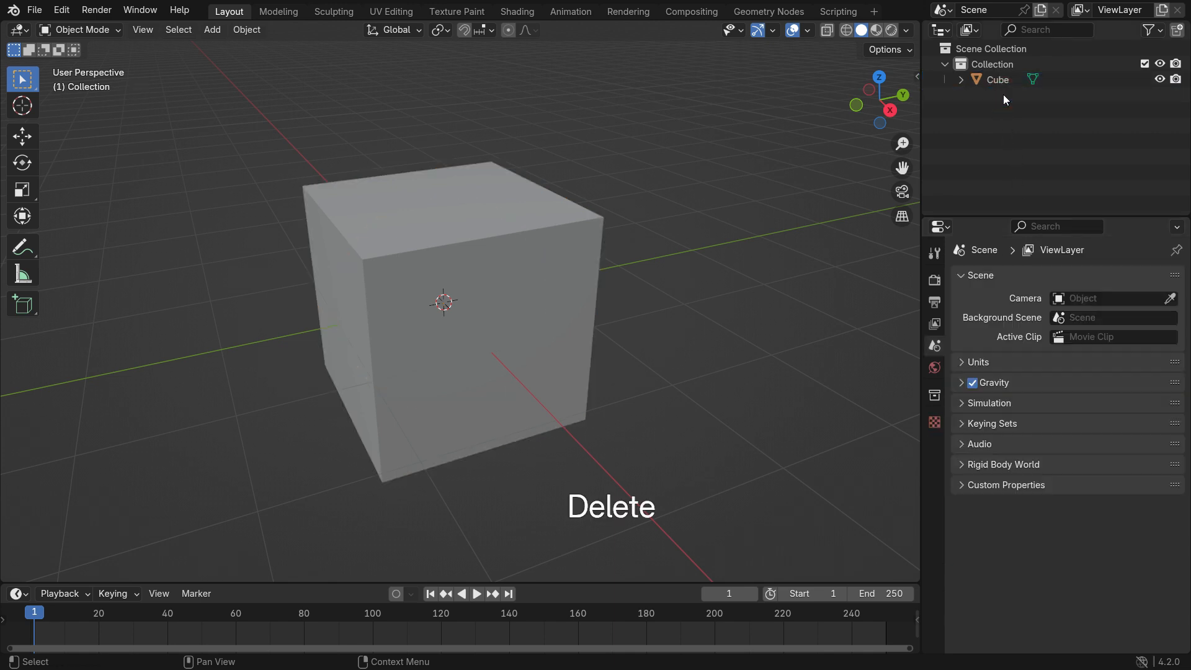
{"action": "left_click", "coordinate": [595, 251]}
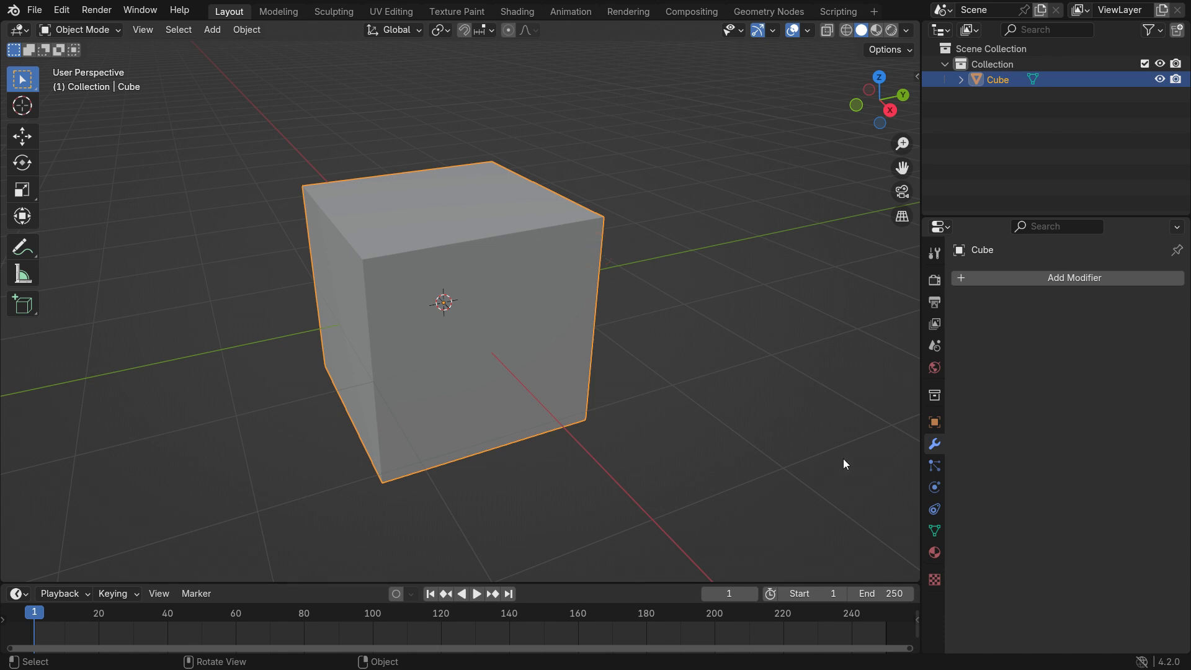
{"action": "left_click", "coordinate": [934, 530]}
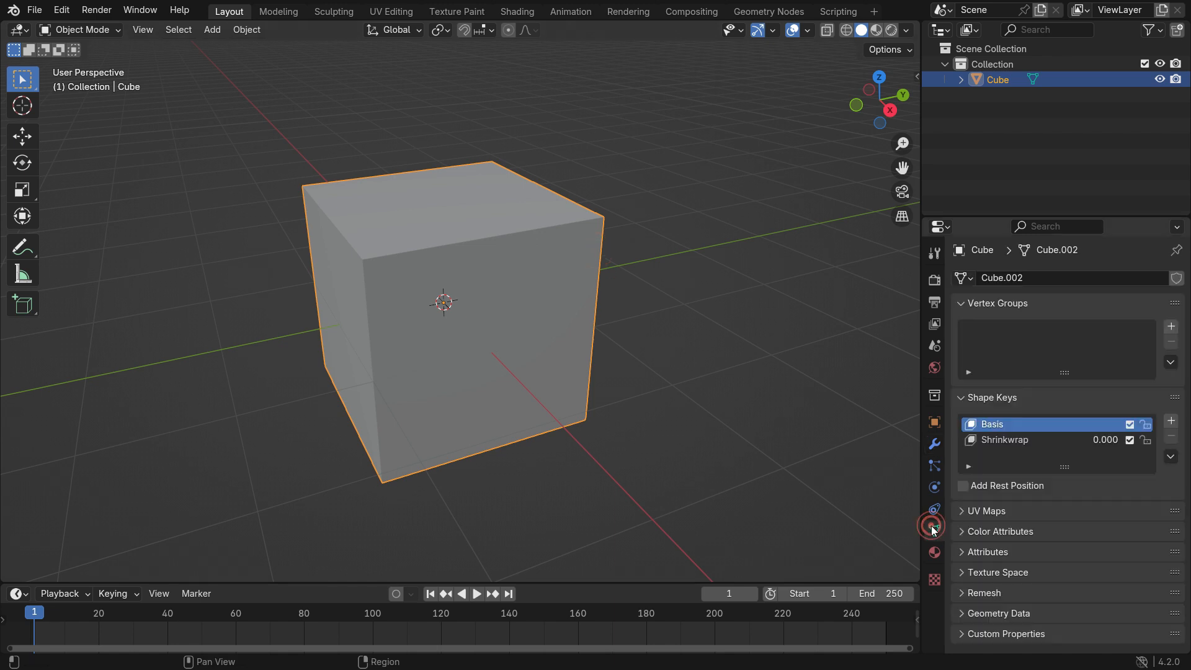
{"action": "left_click", "coordinate": [1025, 439]}
{"action": "mouse_move", "coordinate": [1067, 535]}
{"action": "left_mouse_down"}
{"action": "mouse_move", "coordinate": [1185, 536]}
{"action": "mouse_move", "coordinate": [1045, 537]}
{"action": "left_mouse_up"}
{"action": "scroll", "coordinate": [406, 327], "scroll_direction": "up", "scroll_amount": 2}
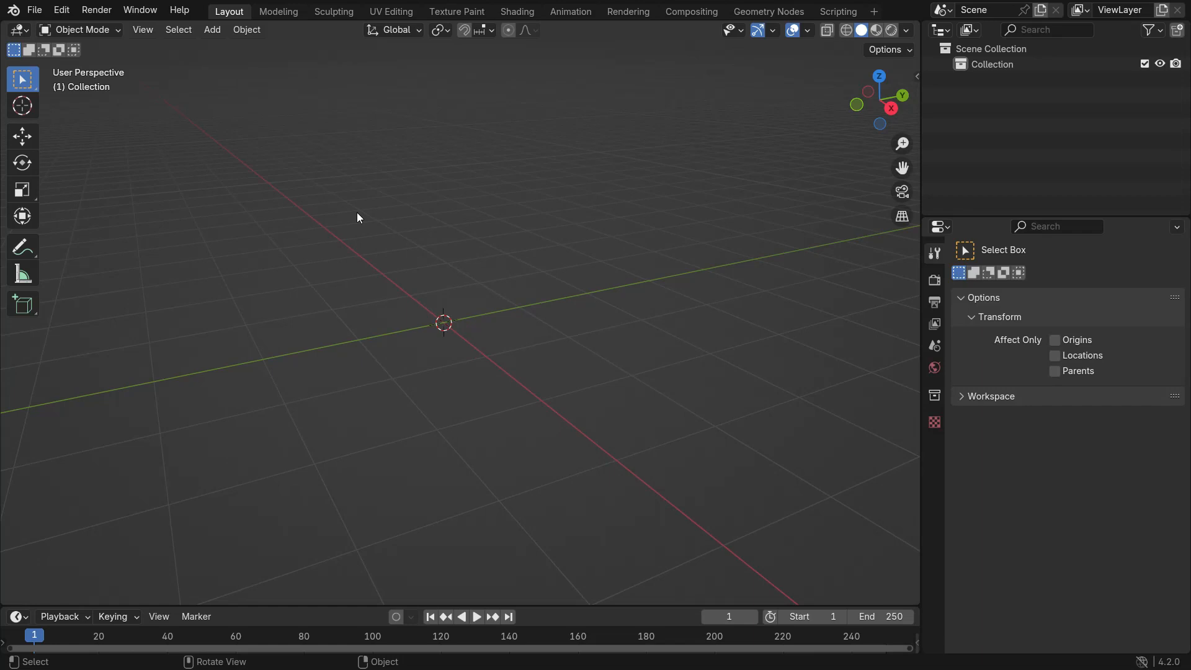
Add a UV sphere at the origin of the empty scene
{"action": "key", "text": "shift+a"}
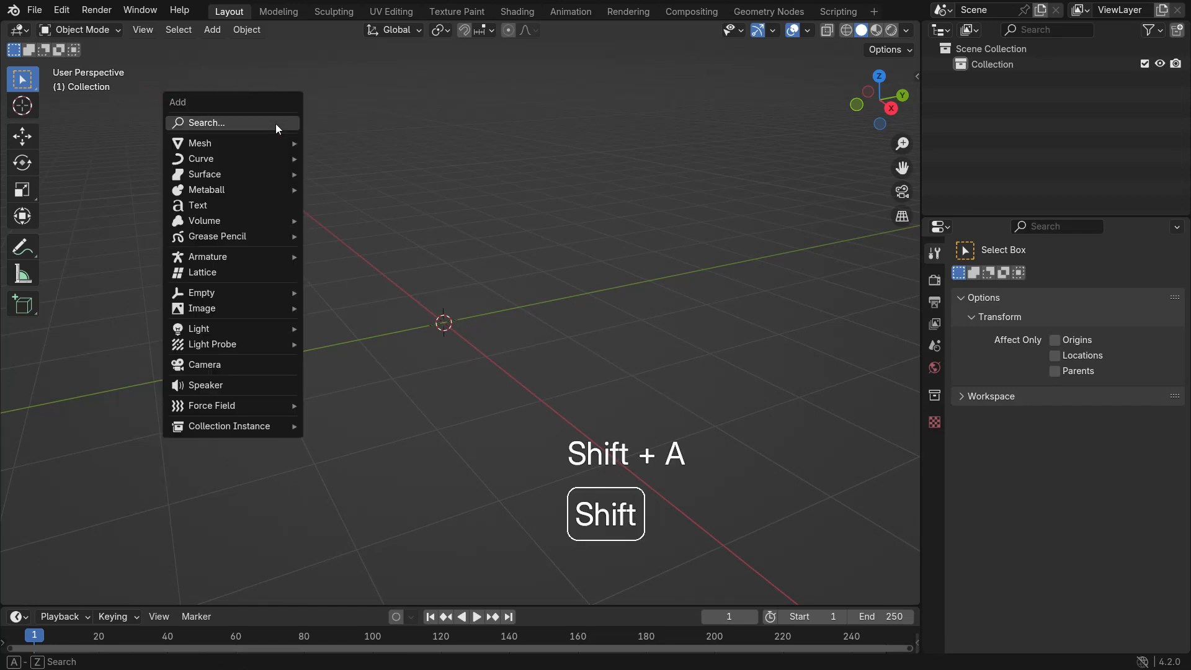
{"action": "mouse_move", "coordinate": [274, 141]}
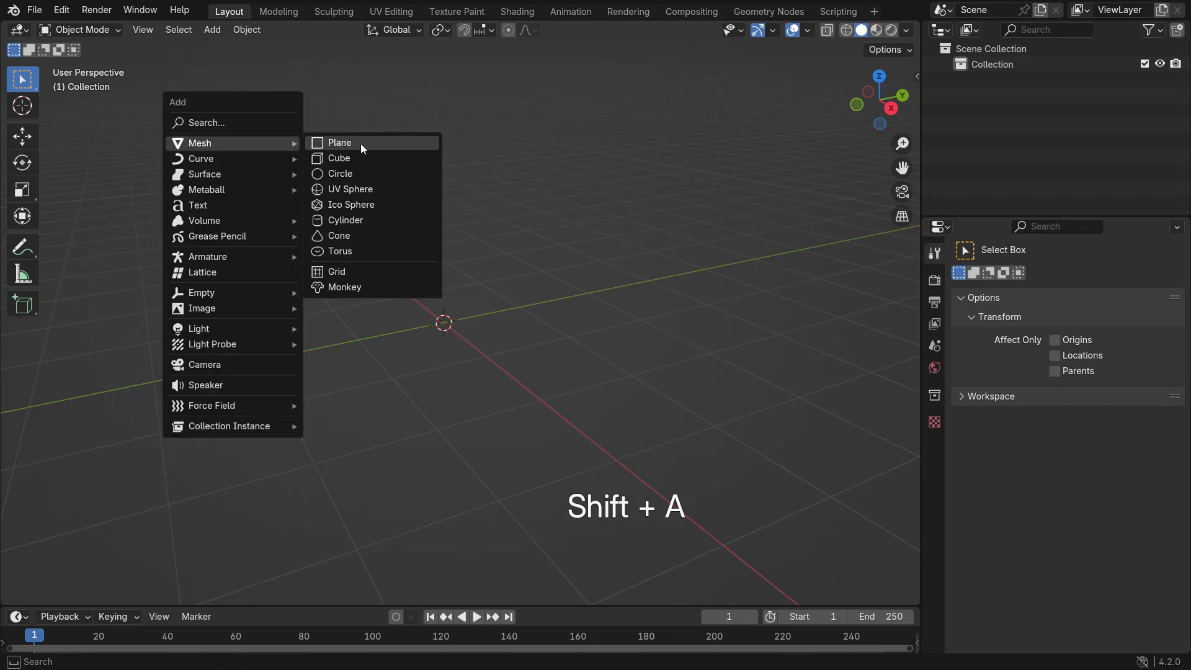
{"action": "left_click", "coordinate": [390, 188]}
Add a Subdivision Surface modifier to the sphere, raise its viewport level, and apply it
{"action": "left_click", "coordinate": [934, 446]}
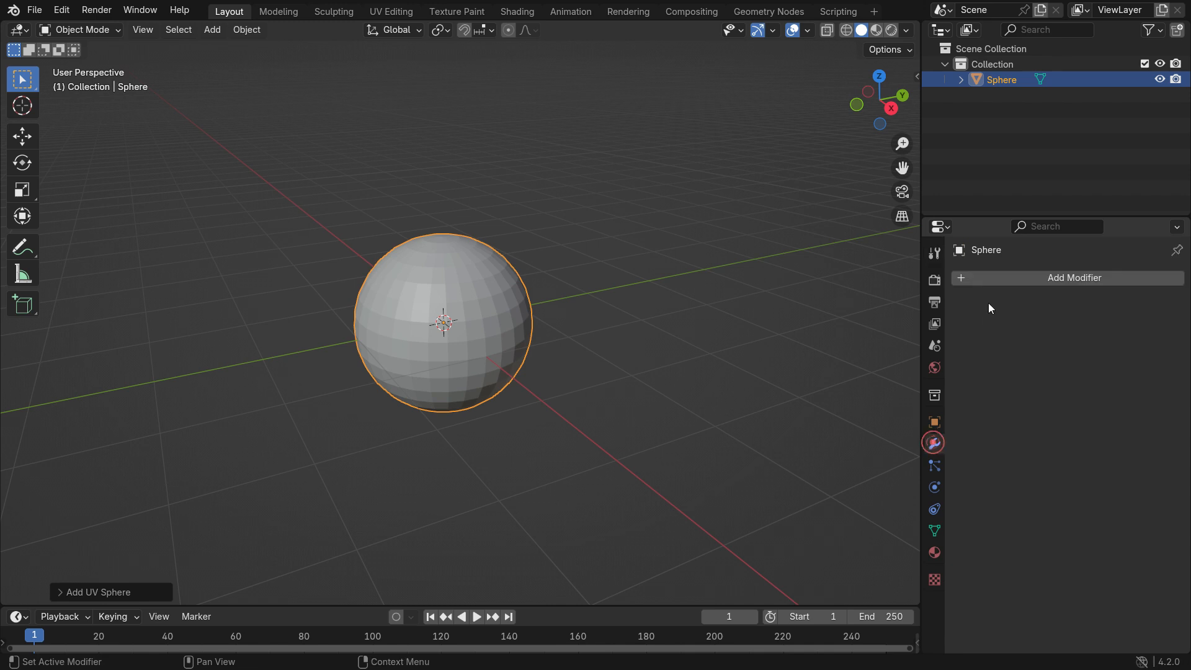
{"action": "left_click", "coordinate": [996, 279]}
{"action": "type", "text": "su"}
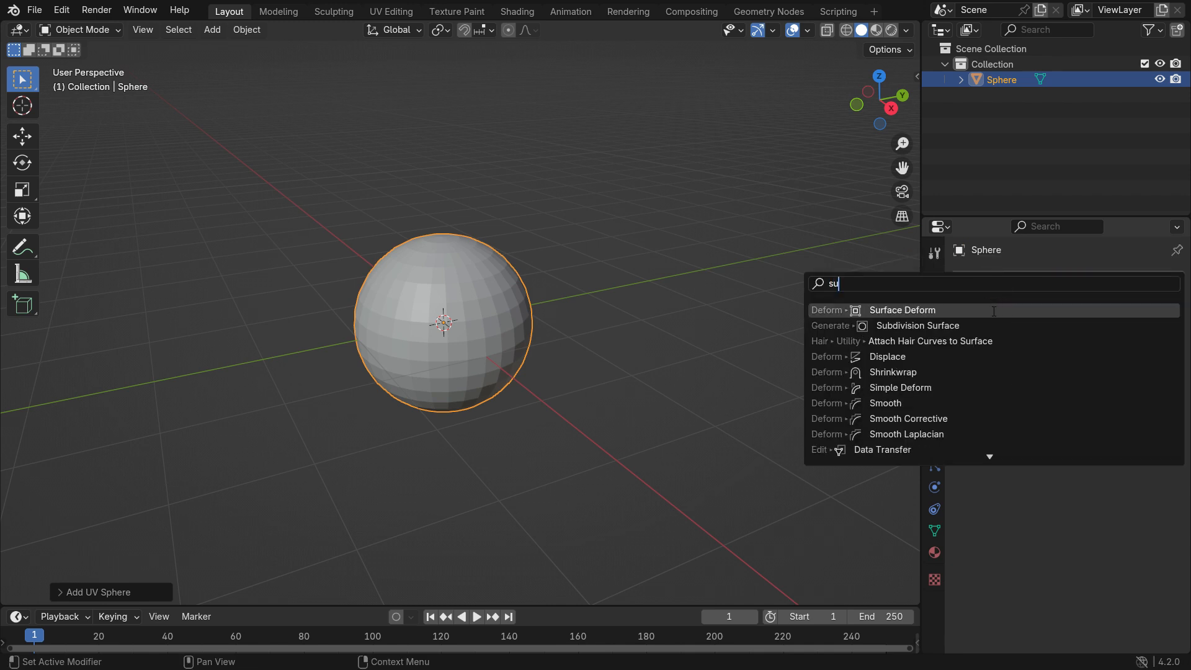
{"action": "left_click", "coordinate": [968, 325]}
{"action": "left_click", "coordinate": [1157, 349]}
{"action": "left_click", "coordinate": [1137, 303]}
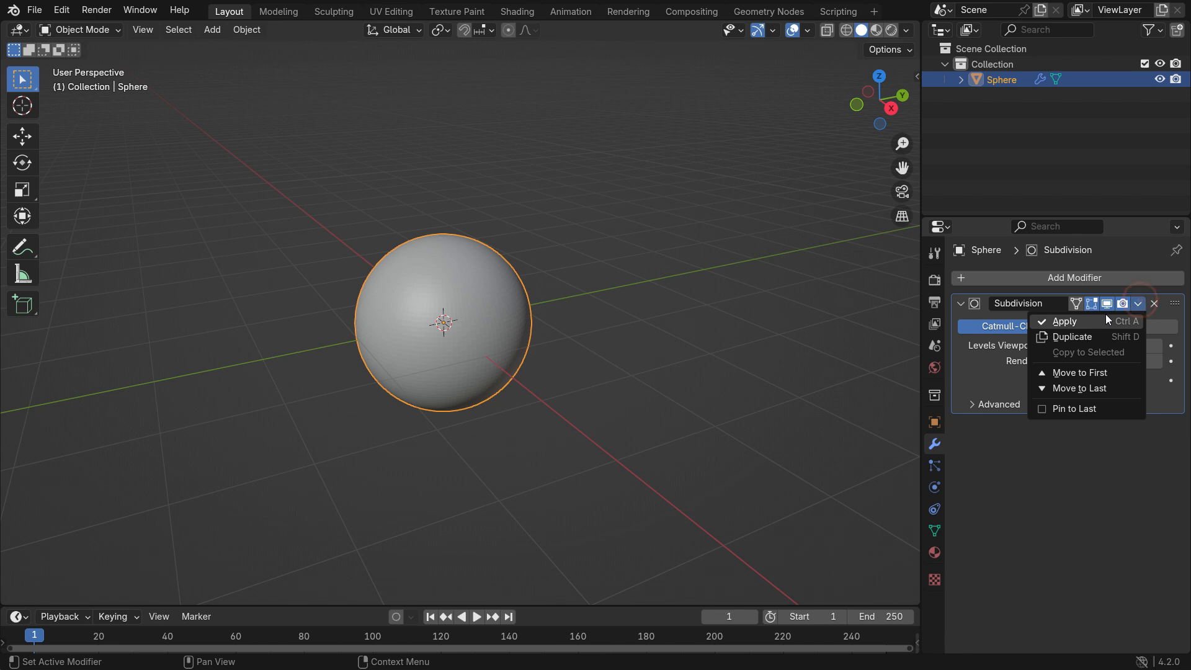
{"action": "left_click", "coordinate": [1105, 315]}
Apply Shade Smooth to the sphere
{"action": "scroll", "coordinate": [412, 284], "scroll_direction": "up", "scroll_amount": 3}
{"action": "right_click", "coordinate": [527, 267]}
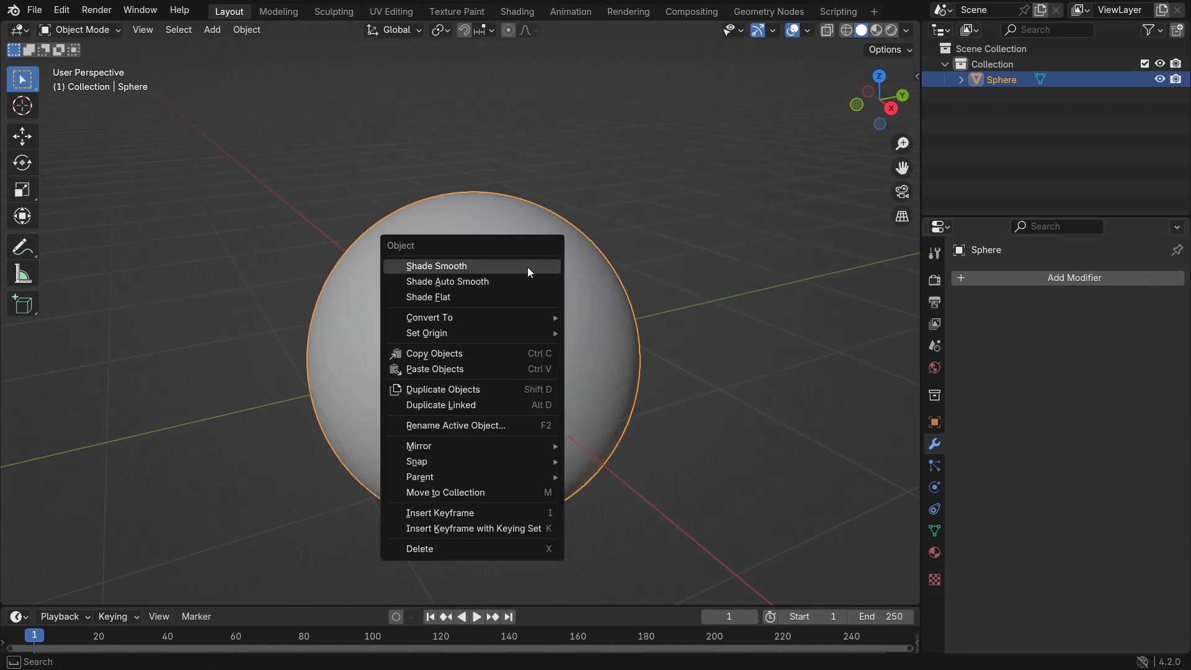
{"action": "left_click", "coordinate": [527, 267]}
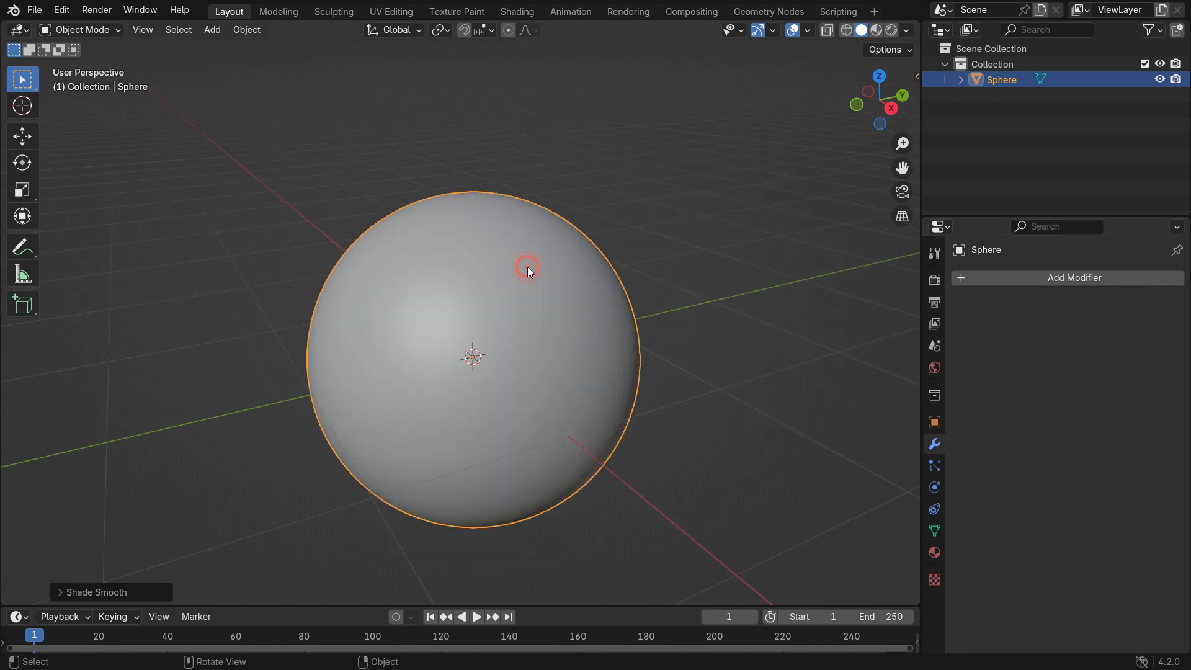
Switch the sphere to Sculpt Mode and add a Basis shape key and Key 1, with Key 1's value at 1
{"action": "left_click", "coordinate": [98, 32]}
{"action": "left_click", "coordinate": [108, 81]}
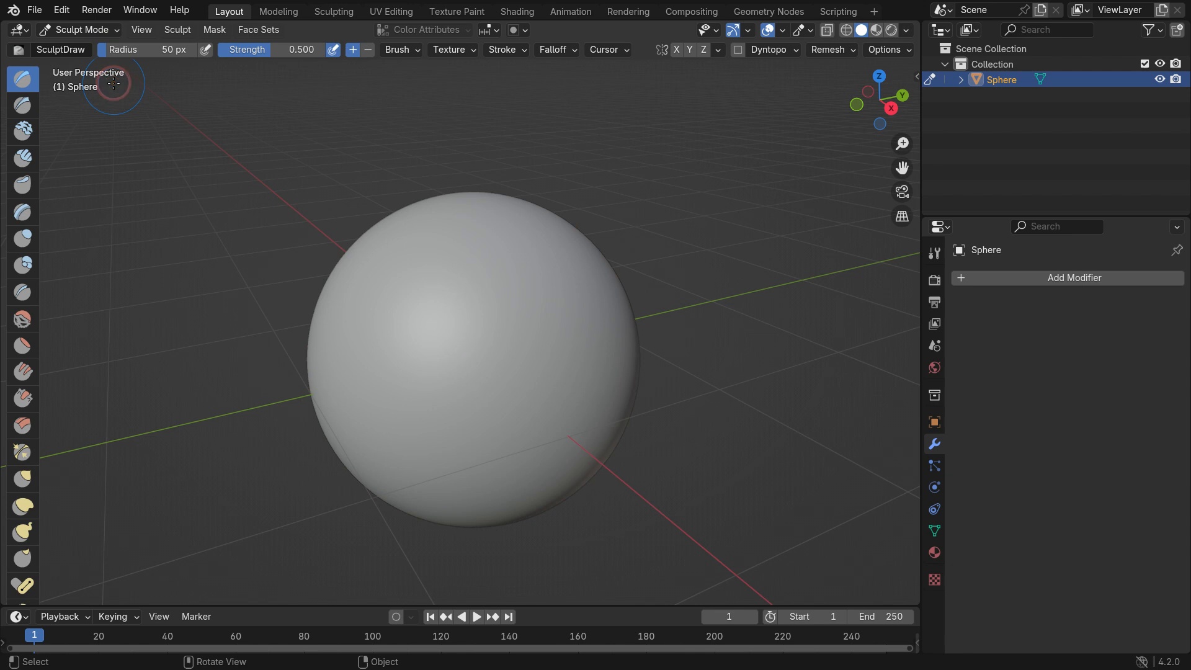
{"action": "left_click", "coordinate": [933, 530]}
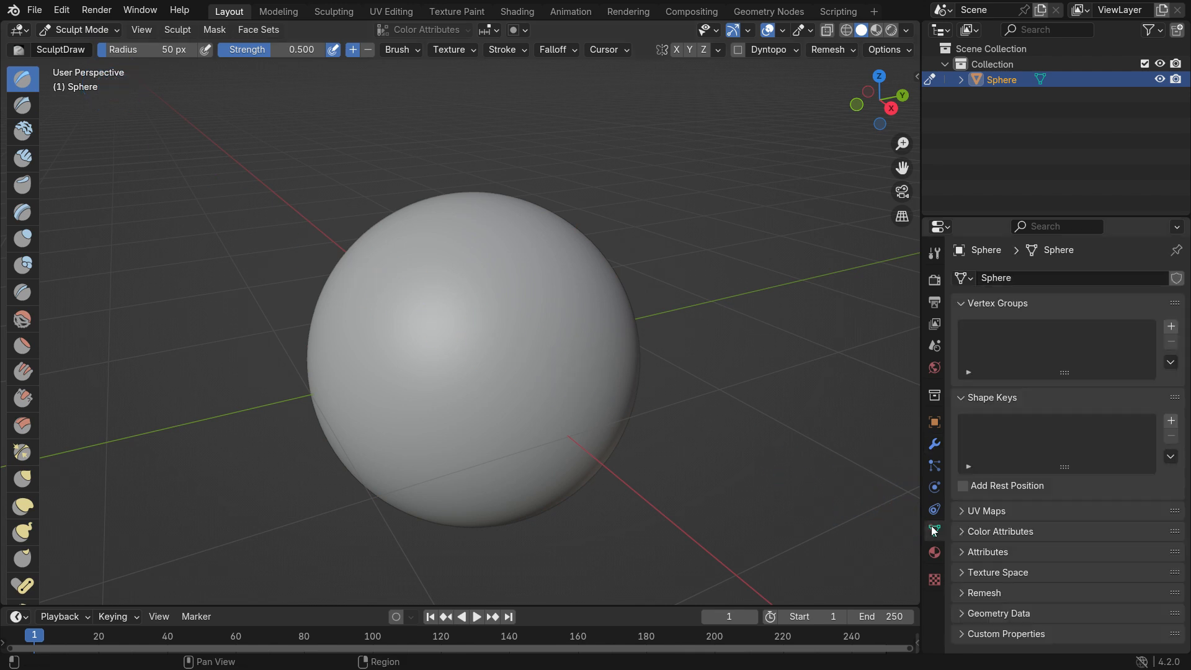
{"action": "left_click", "coordinate": [1171, 421]}
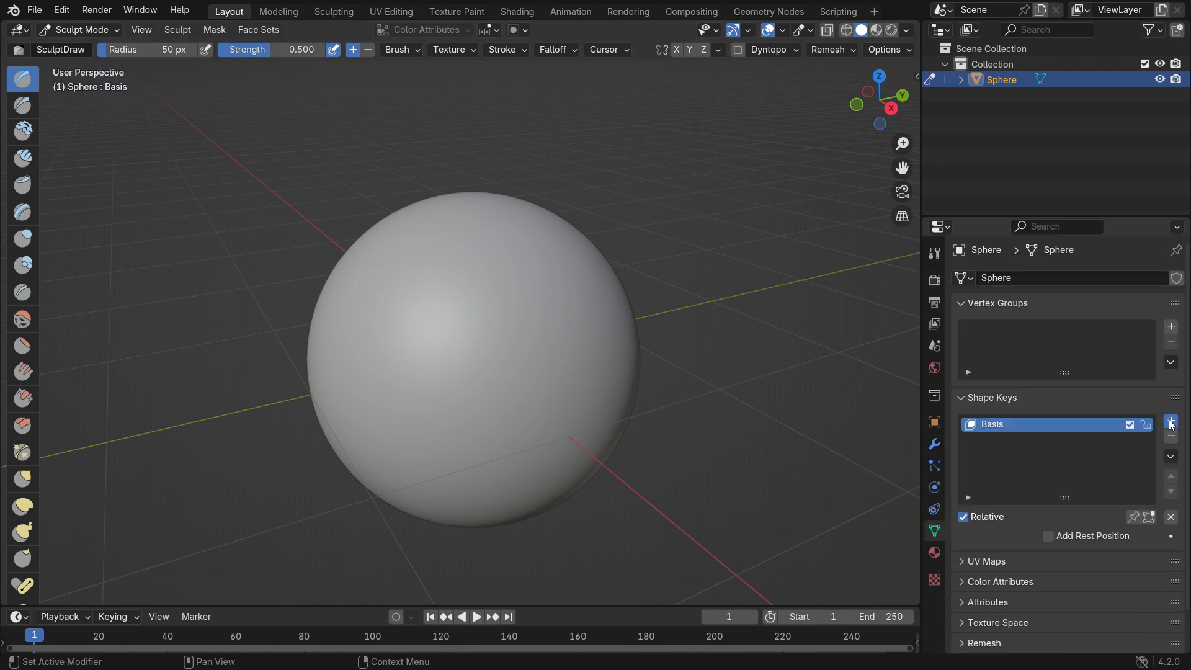
{"action": "left_click", "coordinate": [1171, 421]}
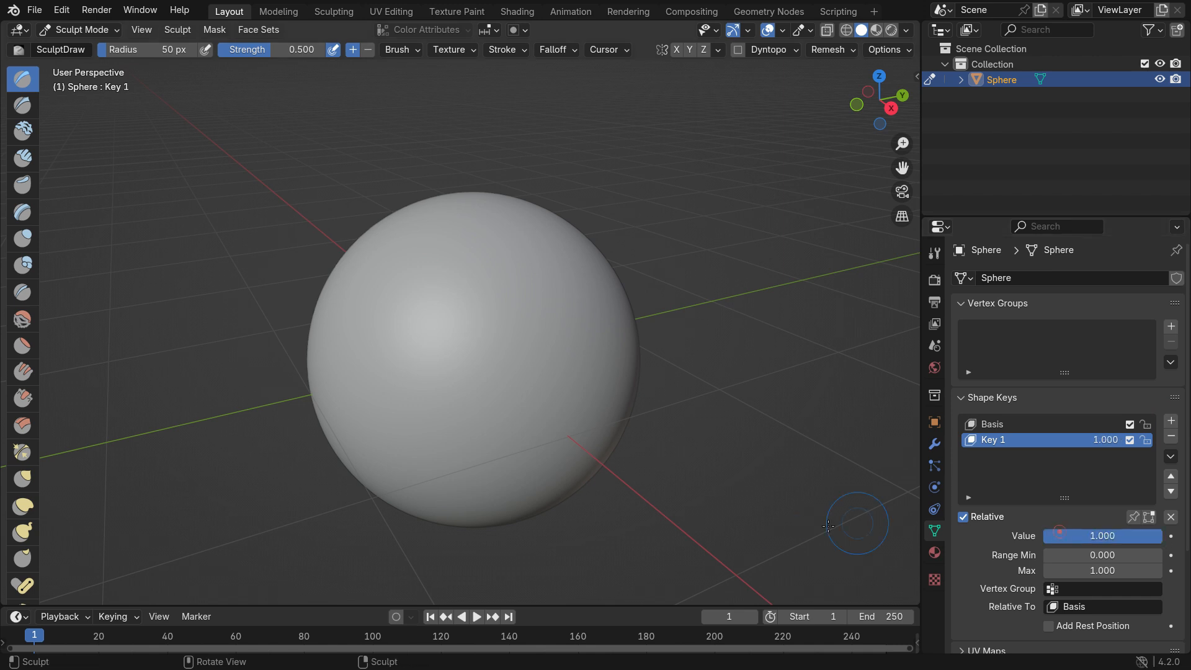
Set up the Grab brush with strength 1 and a radius of about 88 px in front view
{"action": "left_click_drag", "start_coordinate": [38, 424], "coordinate": [101, 434]}
{"action": "left_click", "coordinate": [67, 479]}
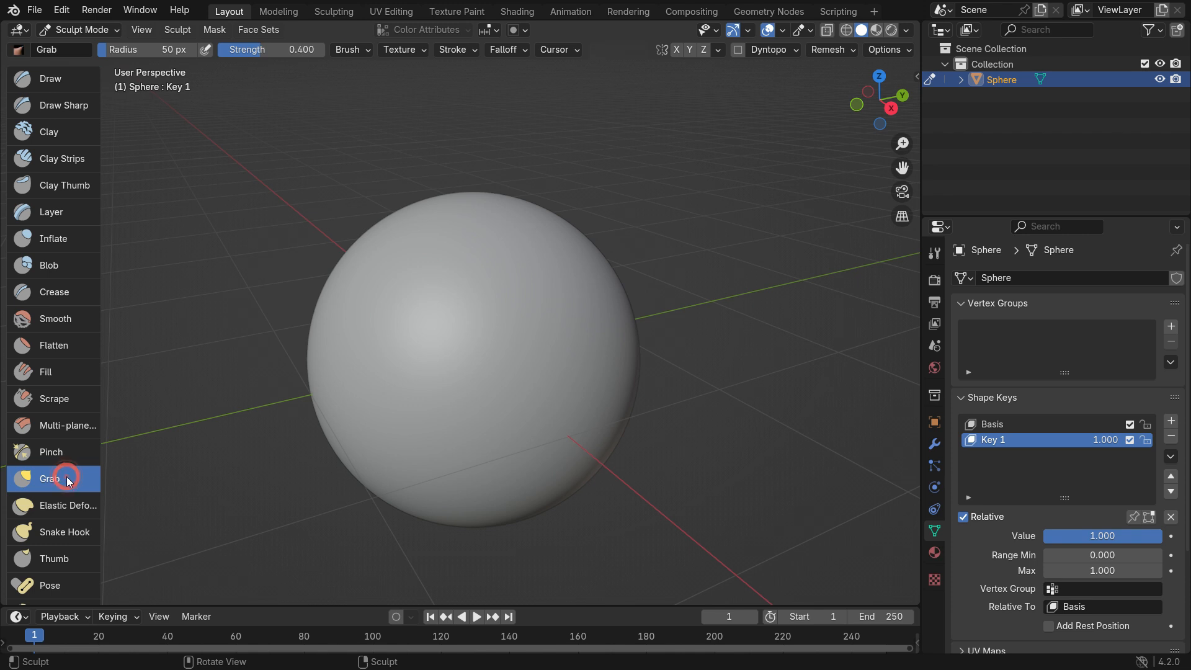
{"action": "type", "text": "1"}
{"action": "key", "text": "Return"}
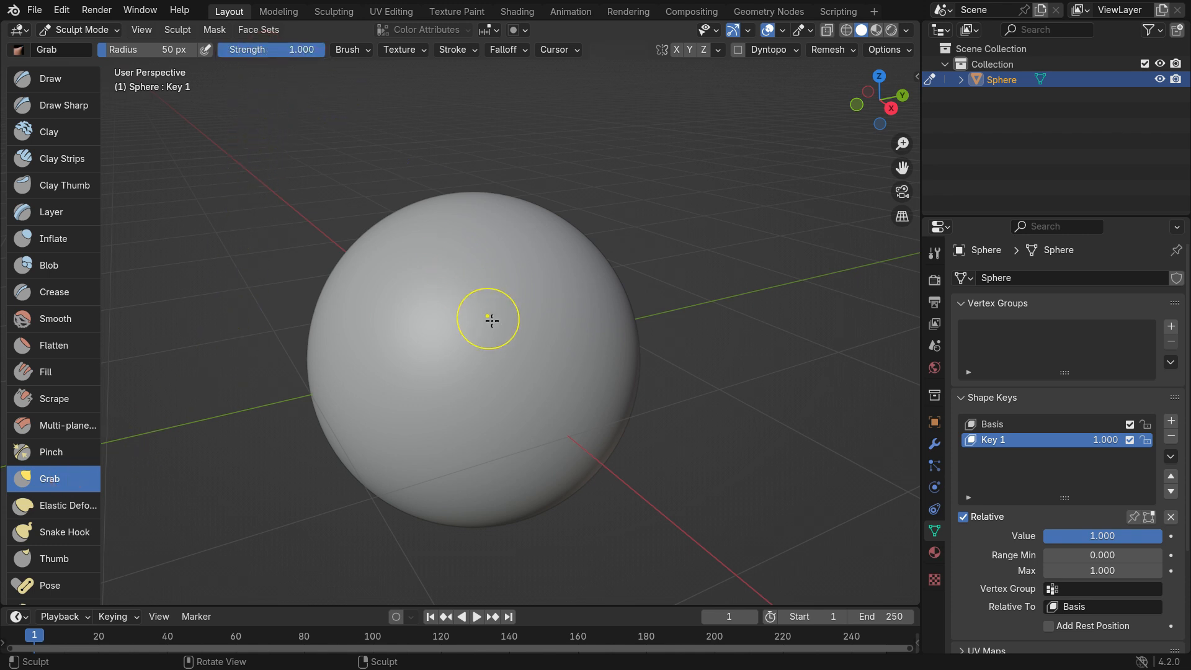
{"action": "key", "text": "KP_1"}
{"action": "key", "text": "f"}
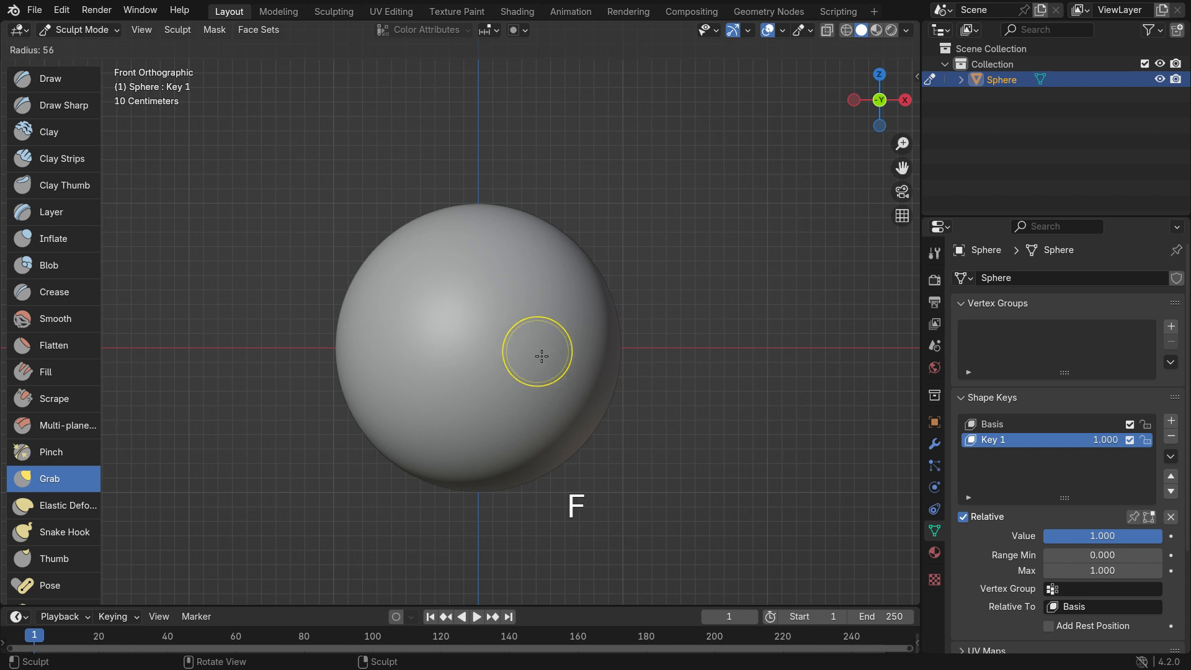
{"action": "left_click", "coordinate": [558, 374]}
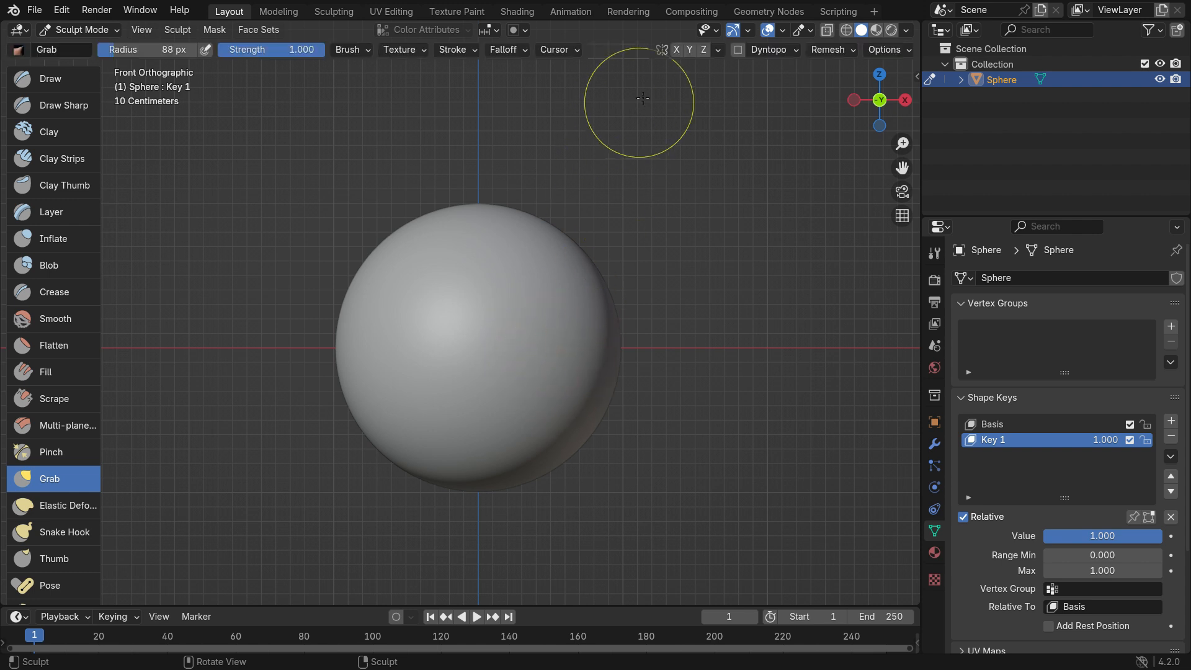
Enable X symmetry, pull two pointed horns out of the sphere's upper sides in Key 1, and test the key's value
{"action": "left_click", "coordinate": [676, 49]}
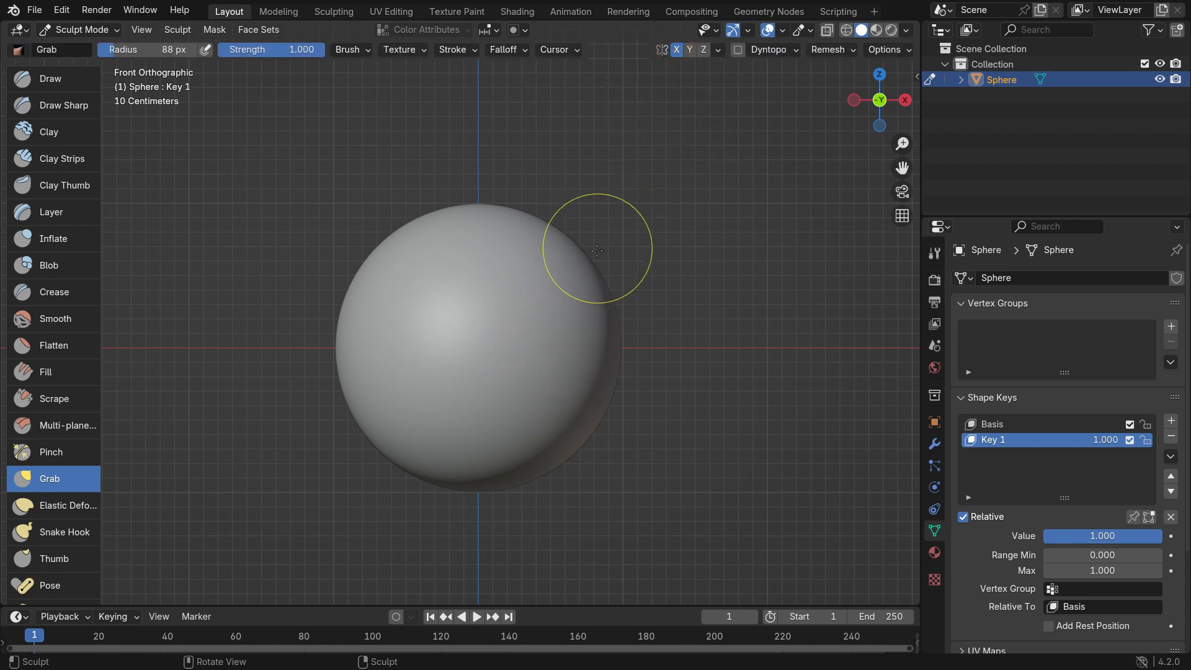
{"action": "left_click_drag", "start_coordinate": [593, 267], "coordinate": [696, 198]}
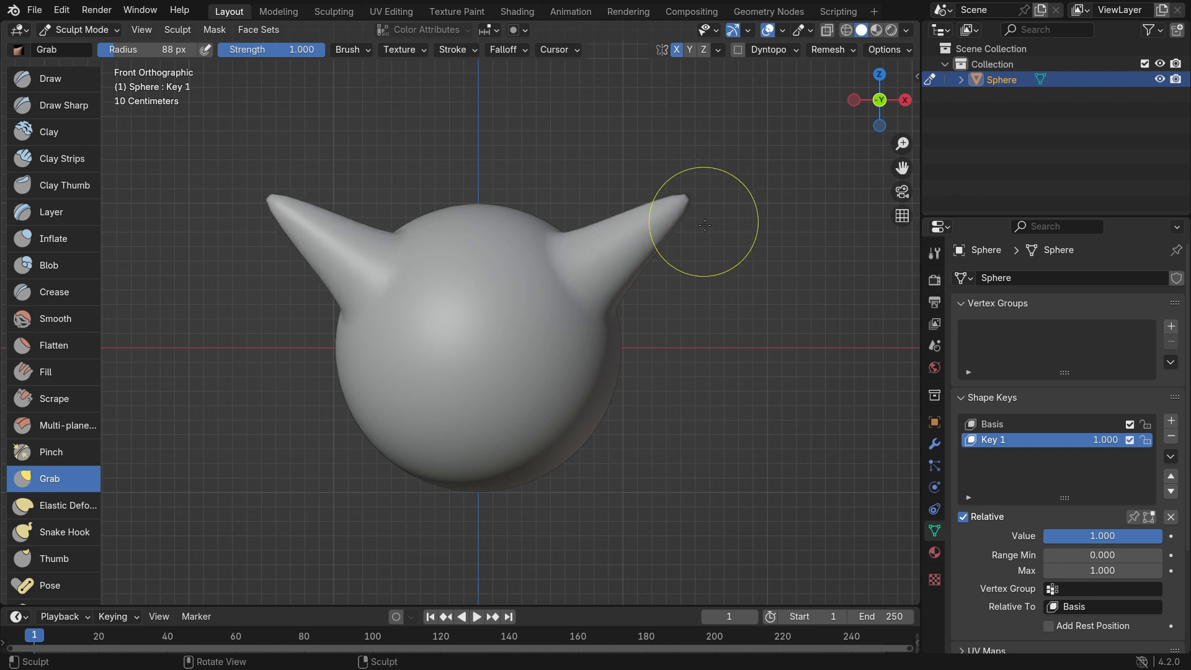
{"action": "mouse_move", "coordinate": [1144, 541]}
{"action": "left_mouse_down"}
{"action": "mouse_move", "coordinate": [1045, 535]}
{"action": "mouse_move", "coordinate": [1162, 536]}
{"action": "left_mouse_up"}
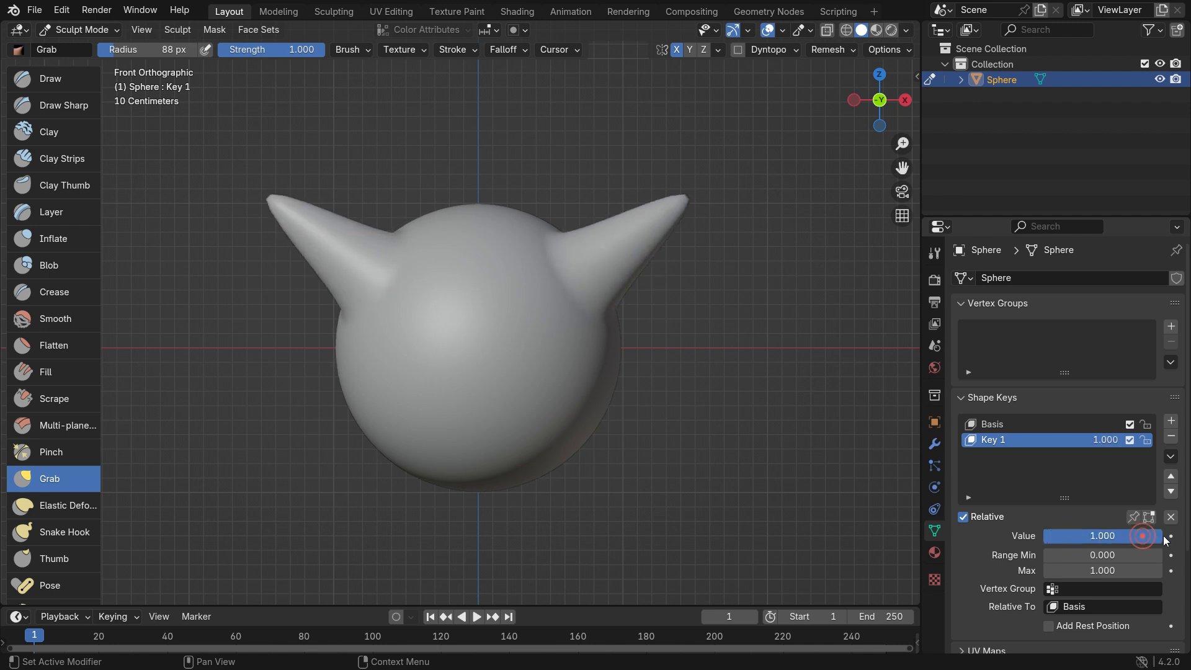
Add a second shape key, Key 2, set its value to 1 and Key 1's value to 0, and make Key 2 active
{"action": "left_click", "coordinate": [1172, 422]}
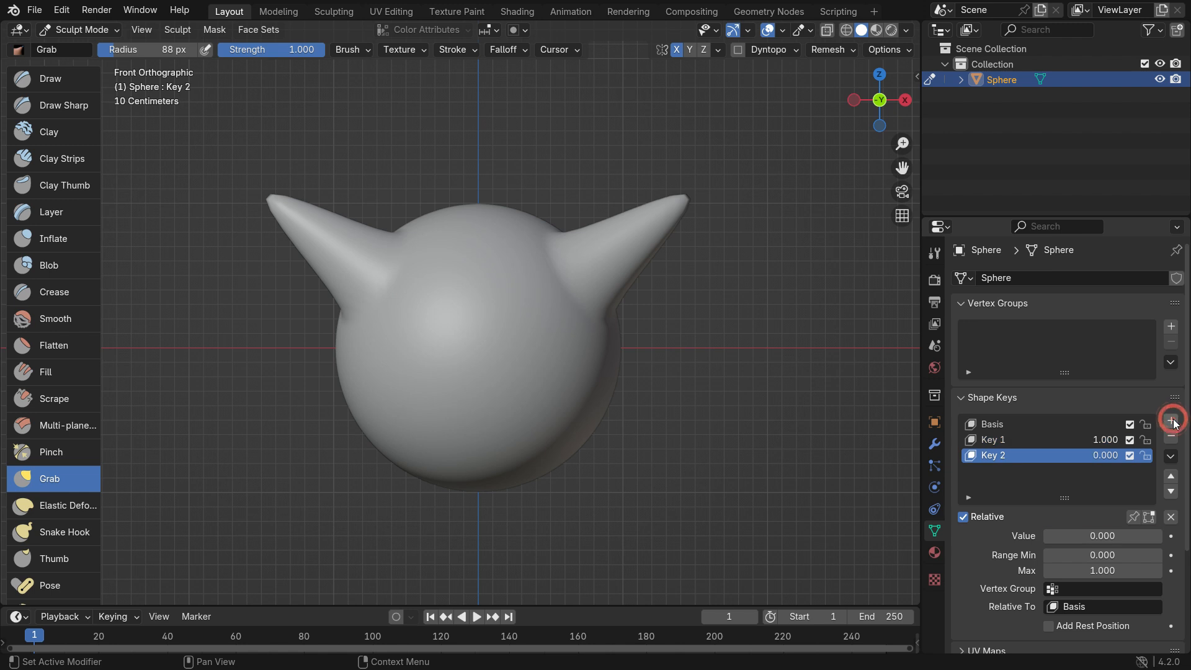
{"action": "mouse_move", "coordinate": [1059, 543]}
{"action": "left_mouse_down"}
{"action": "mouse_move", "coordinate": [1160, 541]}
{"action": "mouse_move", "coordinate": [1043, 541]}
{"action": "left_mouse_up"}
{"action": "left_click", "coordinate": [1064, 440]}
{"action": "left_click", "coordinate": [1013, 456]}
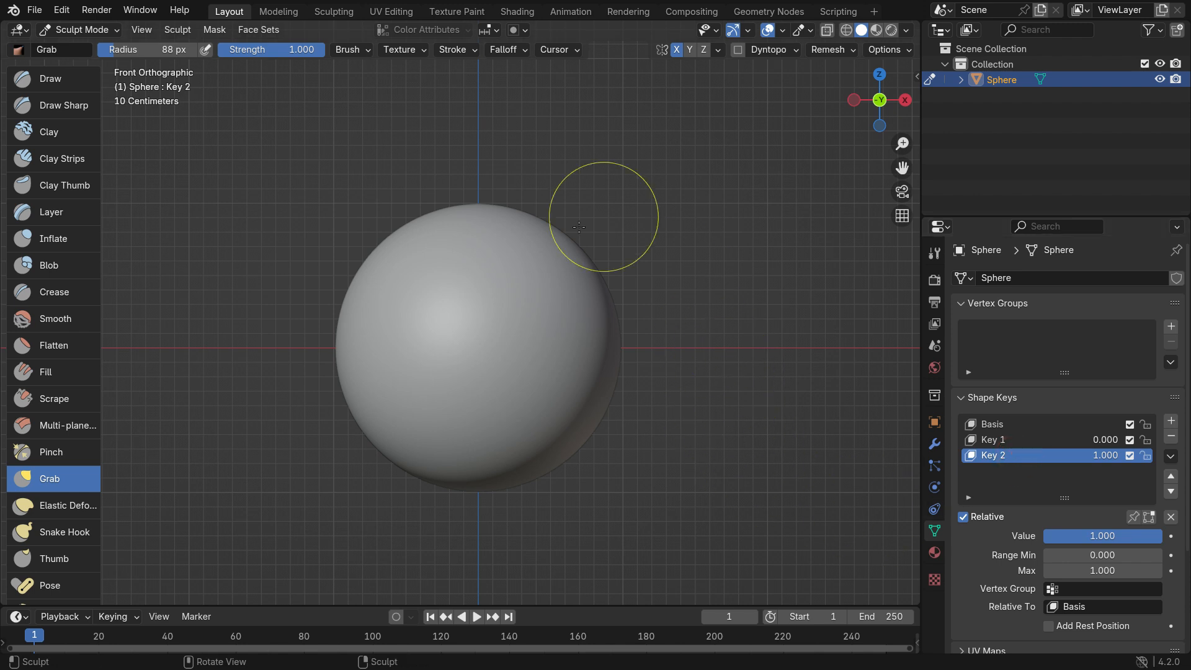
Choose the Cloth sculpting brush and turn off X symmetry
{"action": "scroll", "coordinate": [45, 279], "scroll_direction": "down", "scroll_amount": 8}
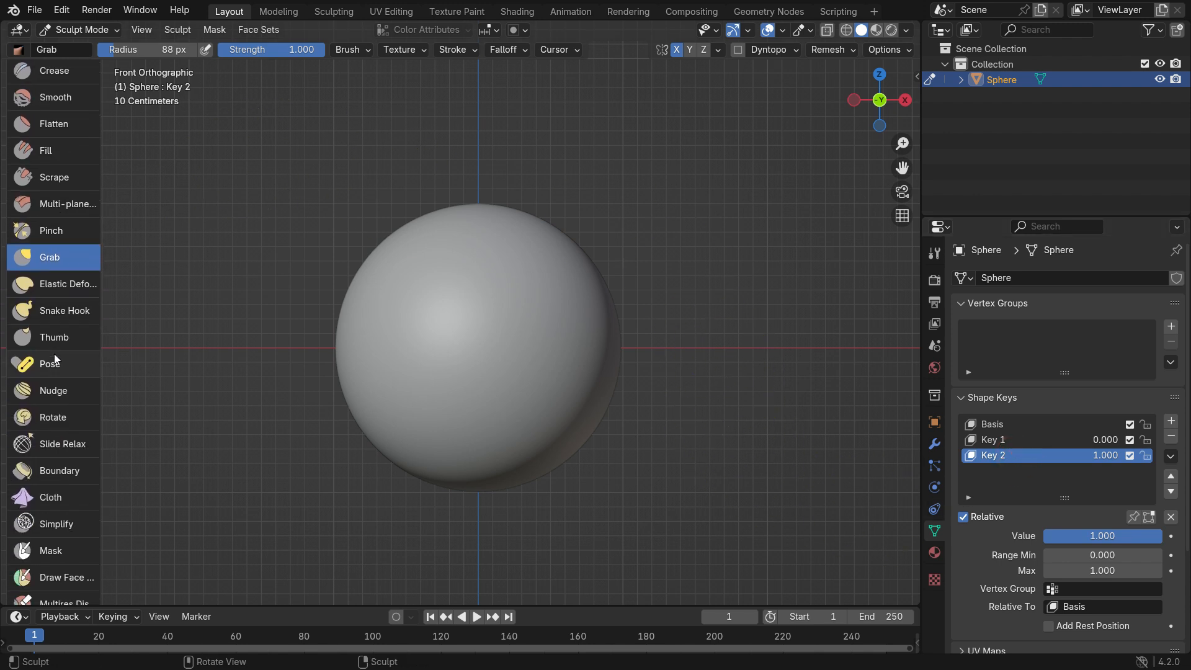
{"action": "left_click", "coordinate": [43, 509]}
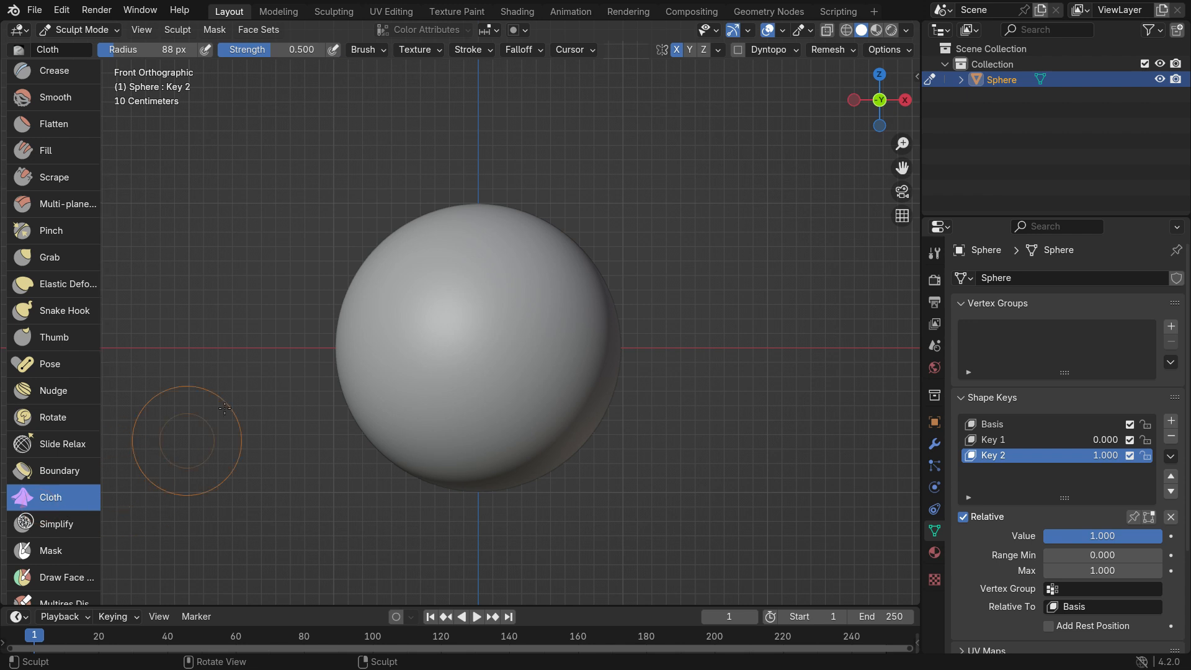
{"action": "left_click", "coordinate": [678, 49]}
Sculpt cloth-like wrinkles around the sphere in Key 2 and test the key's value, leaving it at 1
{"action": "left_click_drag", "start_coordinate": [518, 269], "coordinate": [445, 328]}
{"action": "middle_click_drag", "start_coordinate": [445, 329], "coordinate": [533, 328]}
{"action": "mouse_move", "coordinate": [322, 276]}
{"action": "left_mouse_down"}
{"action": "mouse_move", "coordinate": [354, 292]}
{"action": "mouse_move", "coordinate": [348, 336]}
{"action": "mouse_move", "coordinate": [397, 372]}
{"action": "left_mouse_up"}
{"action": "middle_click_drag", "start_coordinate": [397, 372], "coordinate": [564, 348]}
{"action": "scroll", "coordinate": [564, 348], "scroll_direction": "down", "scroll_amount": 4}
{"action": "mouse_move", "coordinate": [397, 357]}
{"action": "left_mouse_down"}
{"action": "mouse_move", "coordinate": [385, 356]}
{"action": "mouse_move", "coordinate": [391, 318]}
{"action": "mouse_move", "coordinate": [414, 361]}
{"action": "left_mouse_up"}
{"action": "middle_click_drag", "start_coordinate": [414, 361], "coordinate": [332, 367]}
{"action": "scroll", "coordinate": [461, 349], "scroll_direction": "up", "scroll_amount": 4}
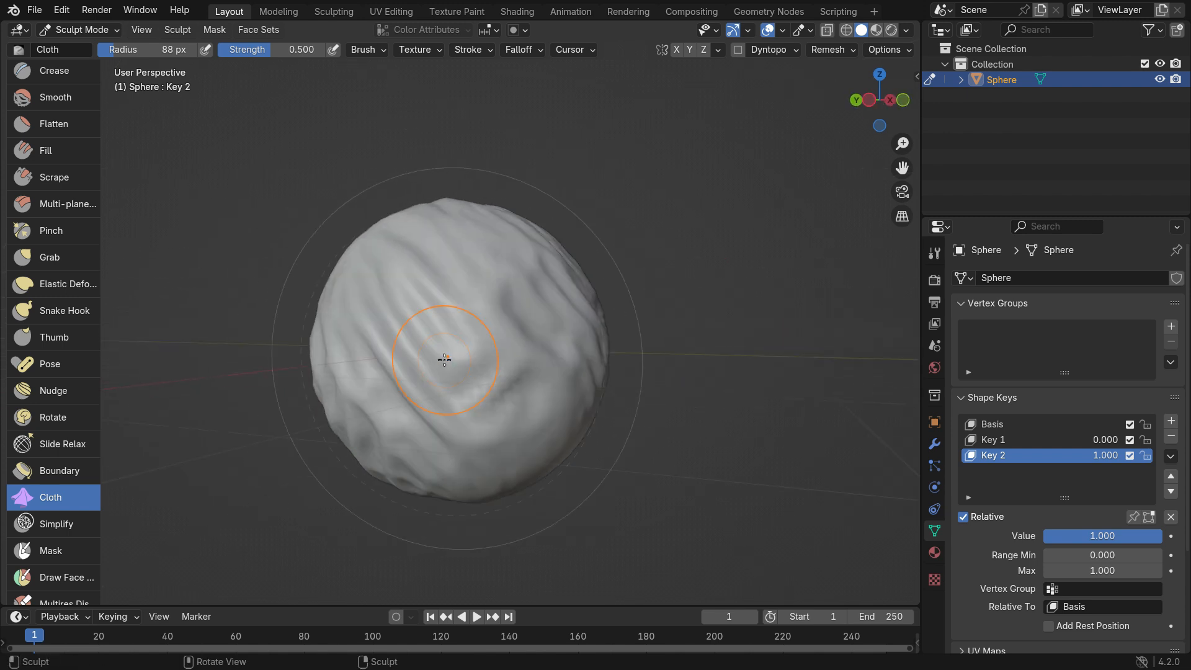
{"action": "mouse_move", "coordinate": [1156, 537]}
{"action": "left_mouse_down"}
{"action": "mouse_move", "coordinate": [1070, 536]}
{"action": "mouse_move", "coordinate": [1161, 537]}
{"action": "left_mouse_up"}
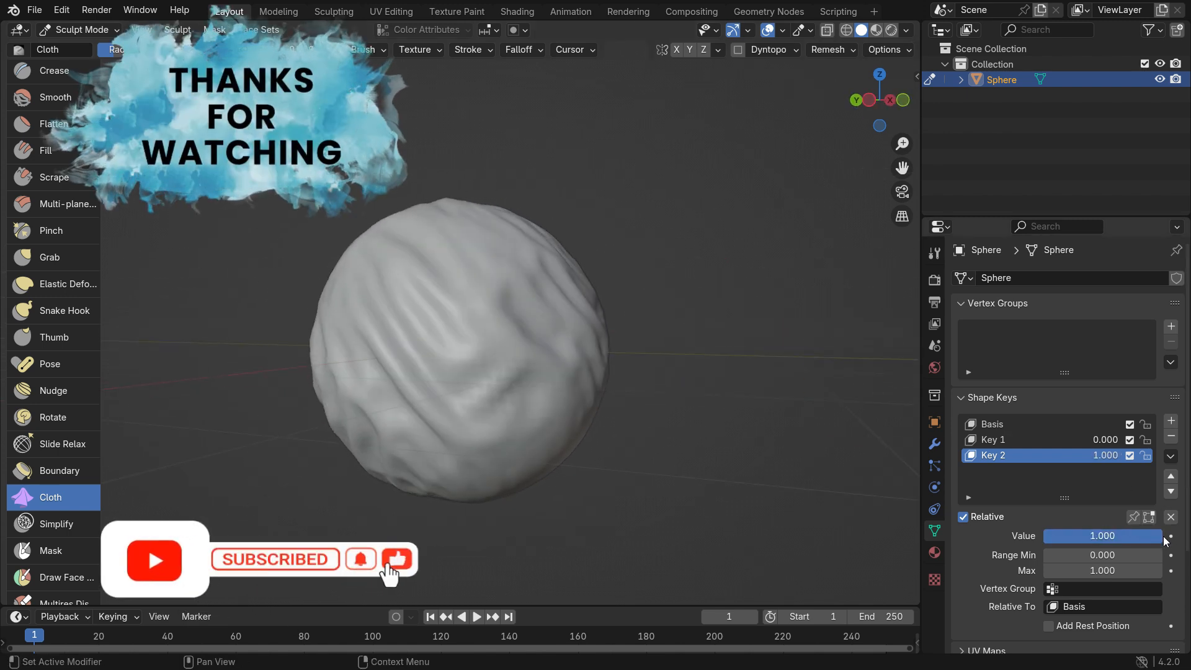